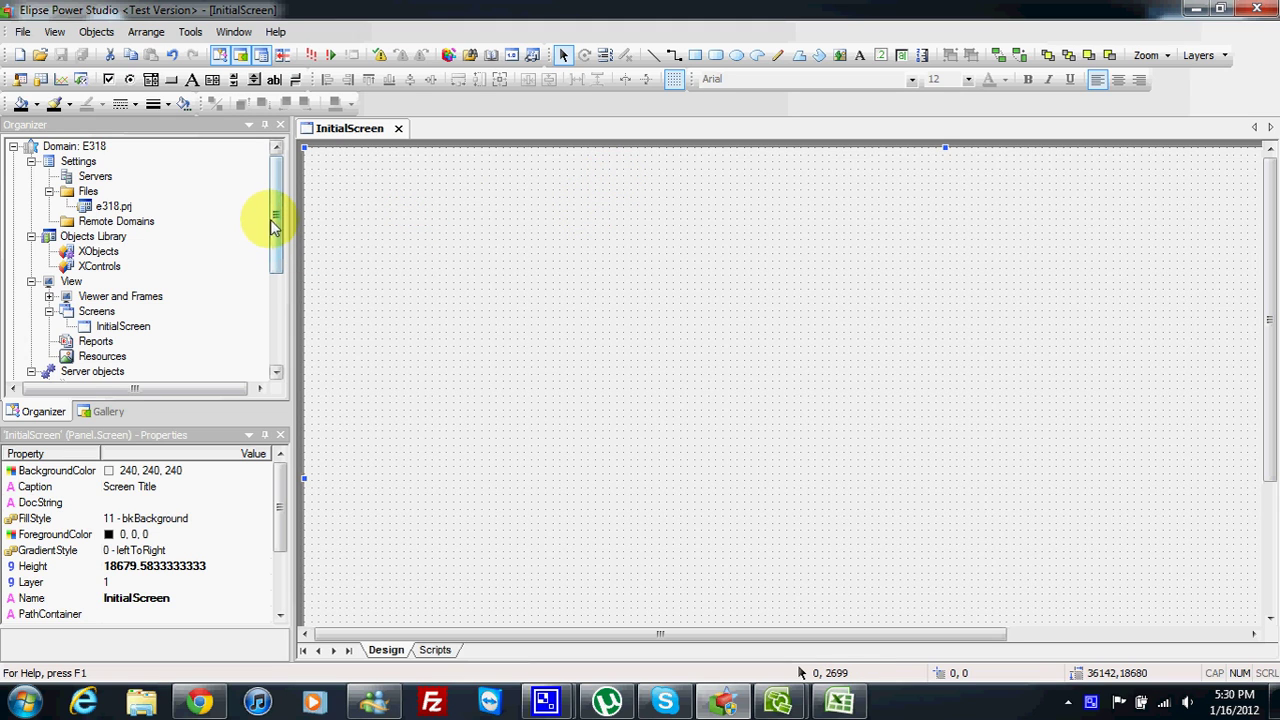
Step: Add the WaterPump.lib library to the current domain and open its WaterPump XObject
left_click_drag(278, 210, 306, 191)
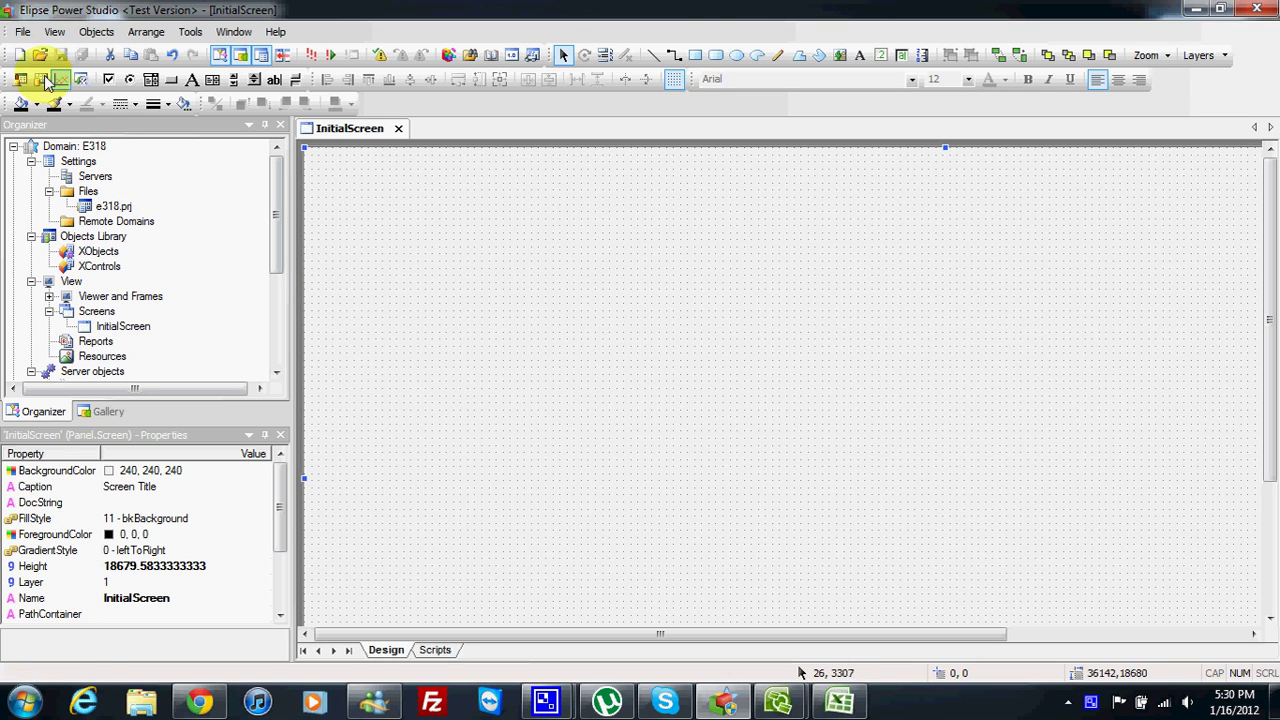
left_click(20, 31)
left_click(55, 72)
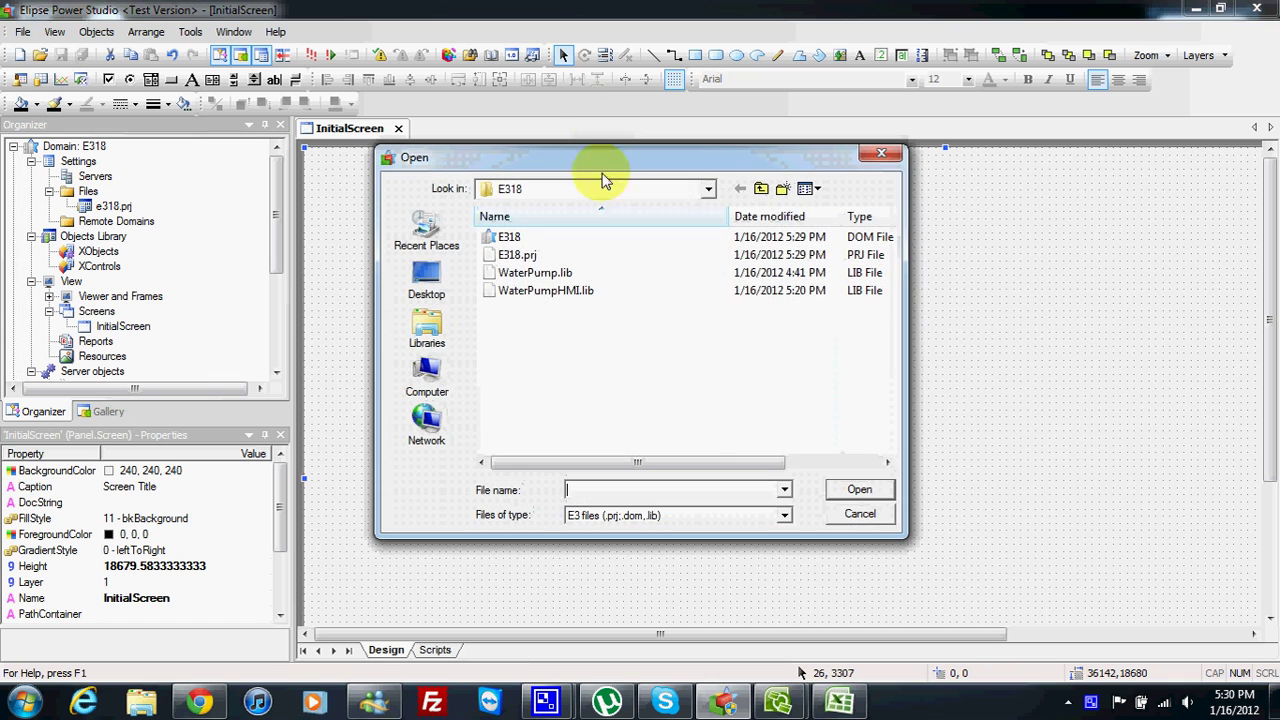
double_click(549, 275)
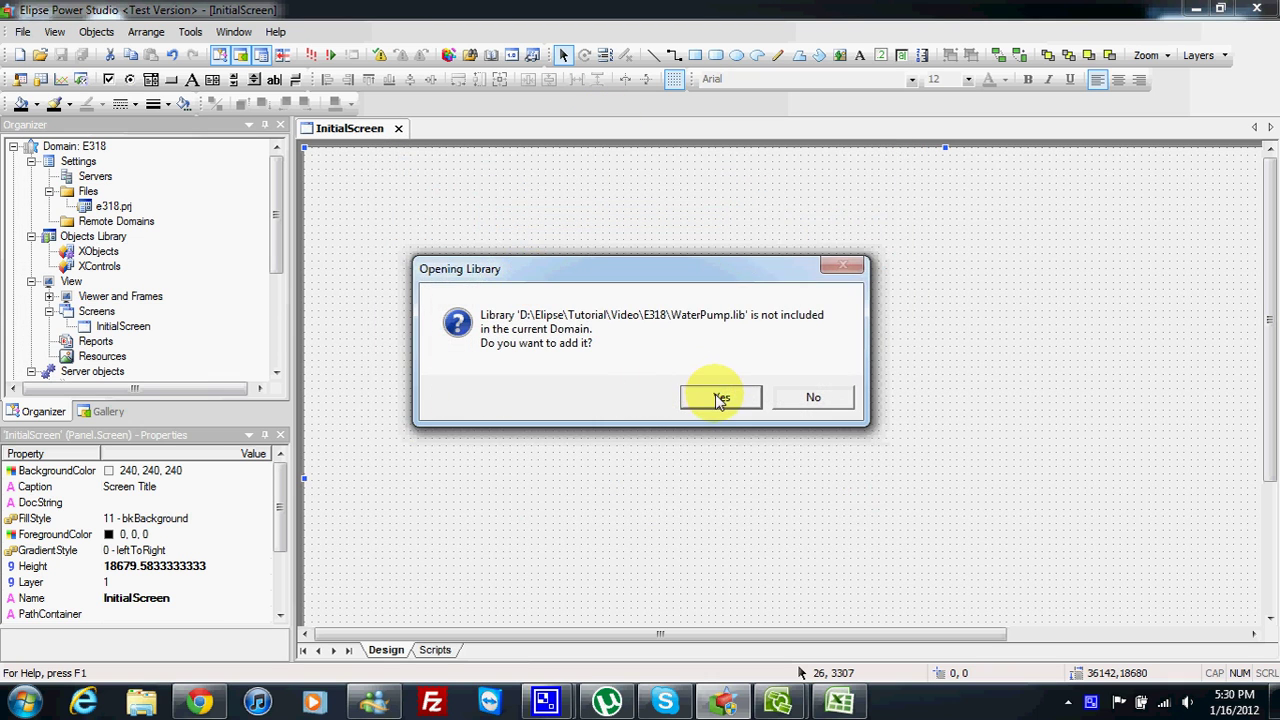
left_click(720, 396)
left_click_drag(191, 390, 133, 397)
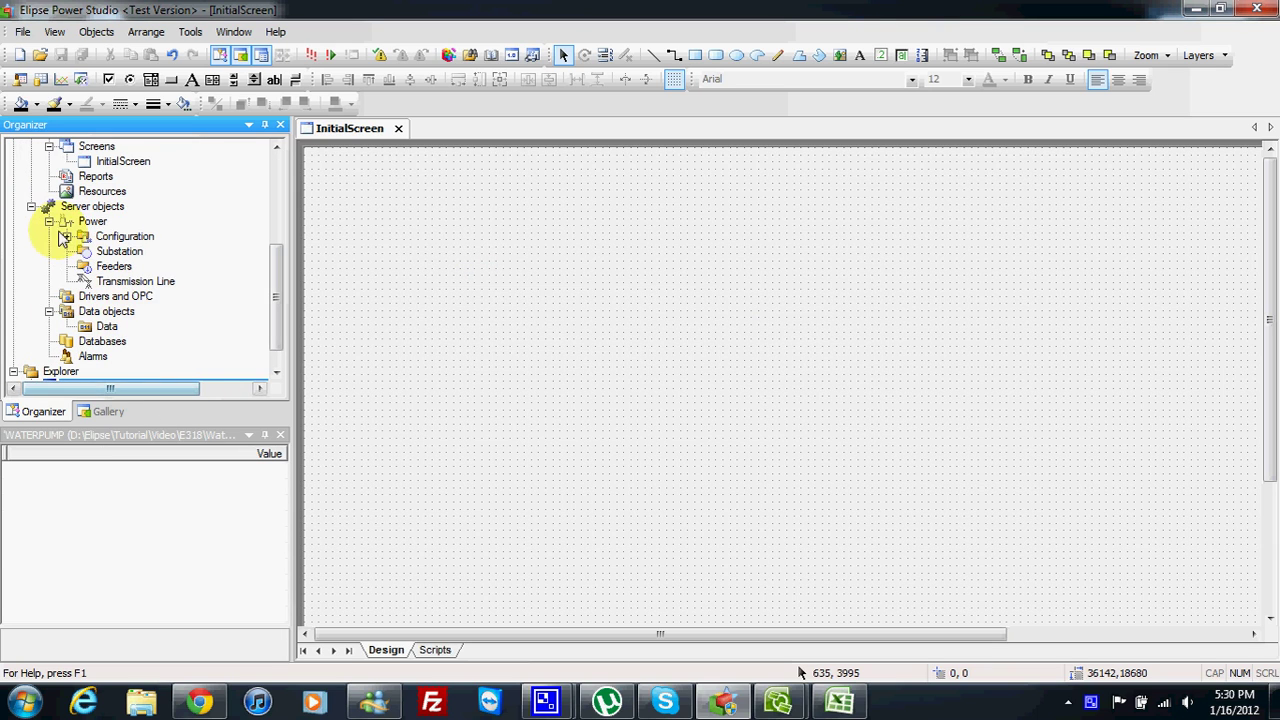
scroll(68, 275, "up", 2)
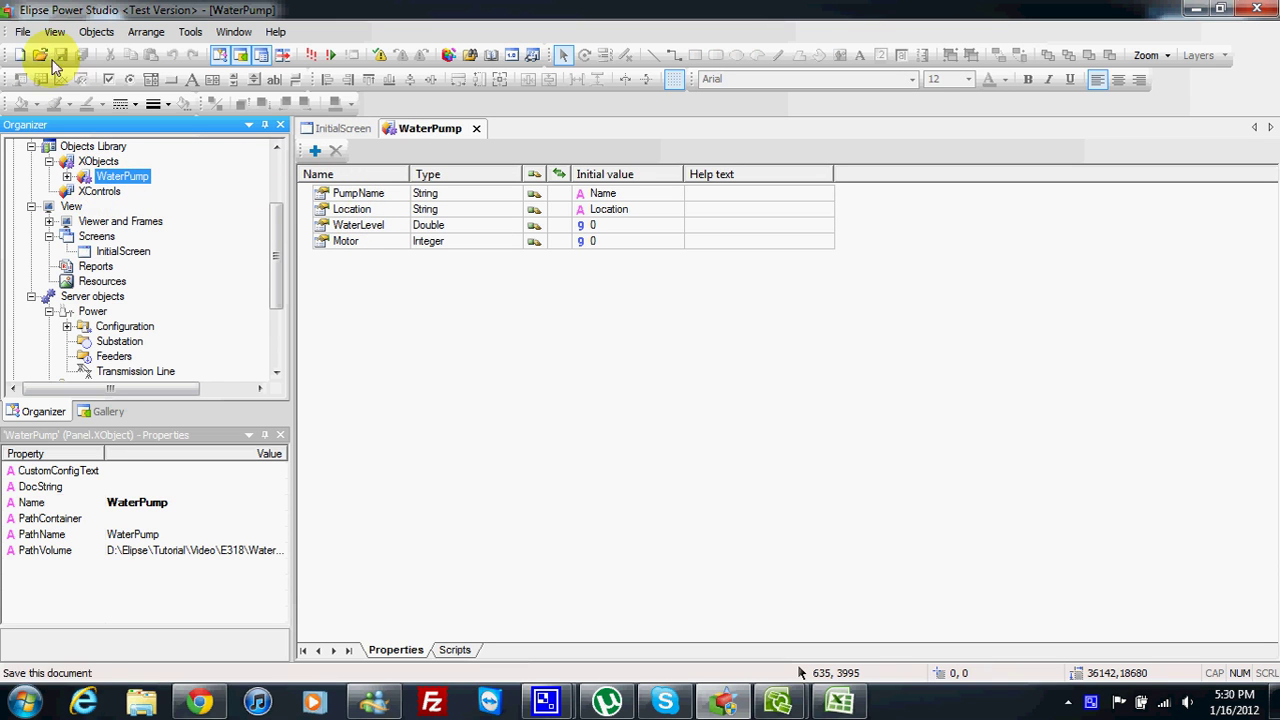
Step: Add the WaterPumpHMI.lib library to the current domain
left_click(22, 31)
left_click(50, 72)
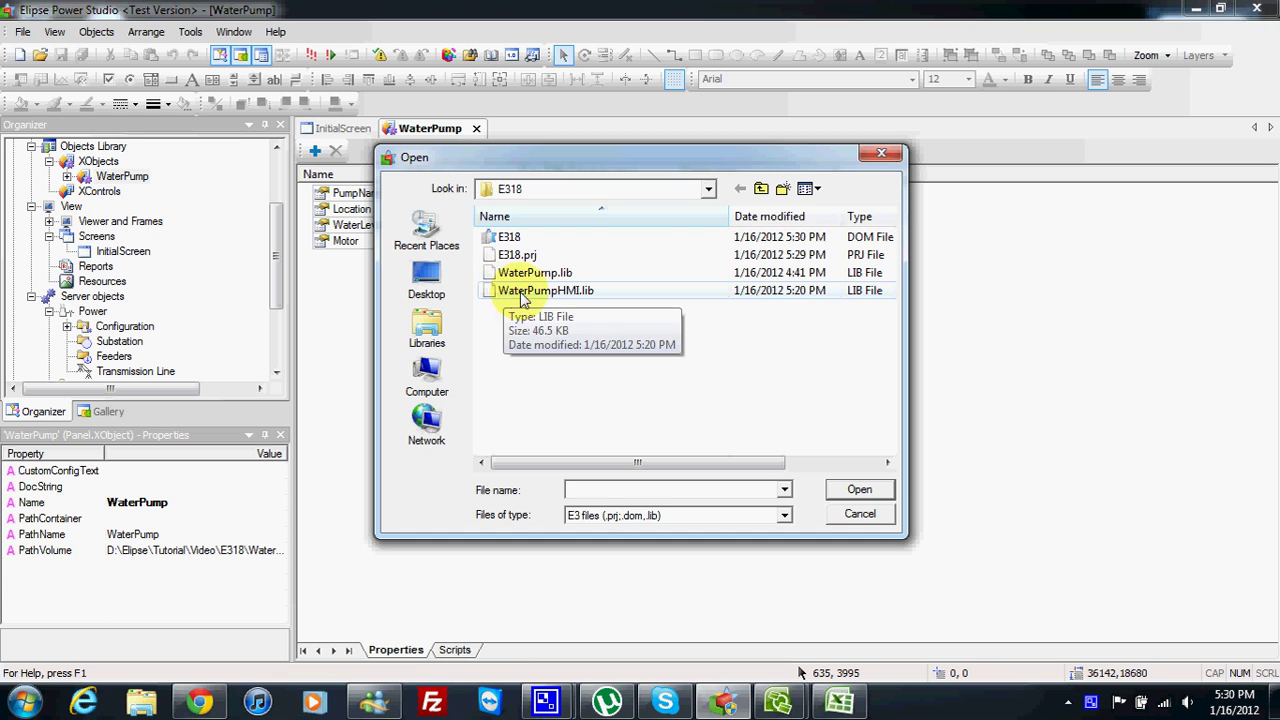
double_click(577, 292)
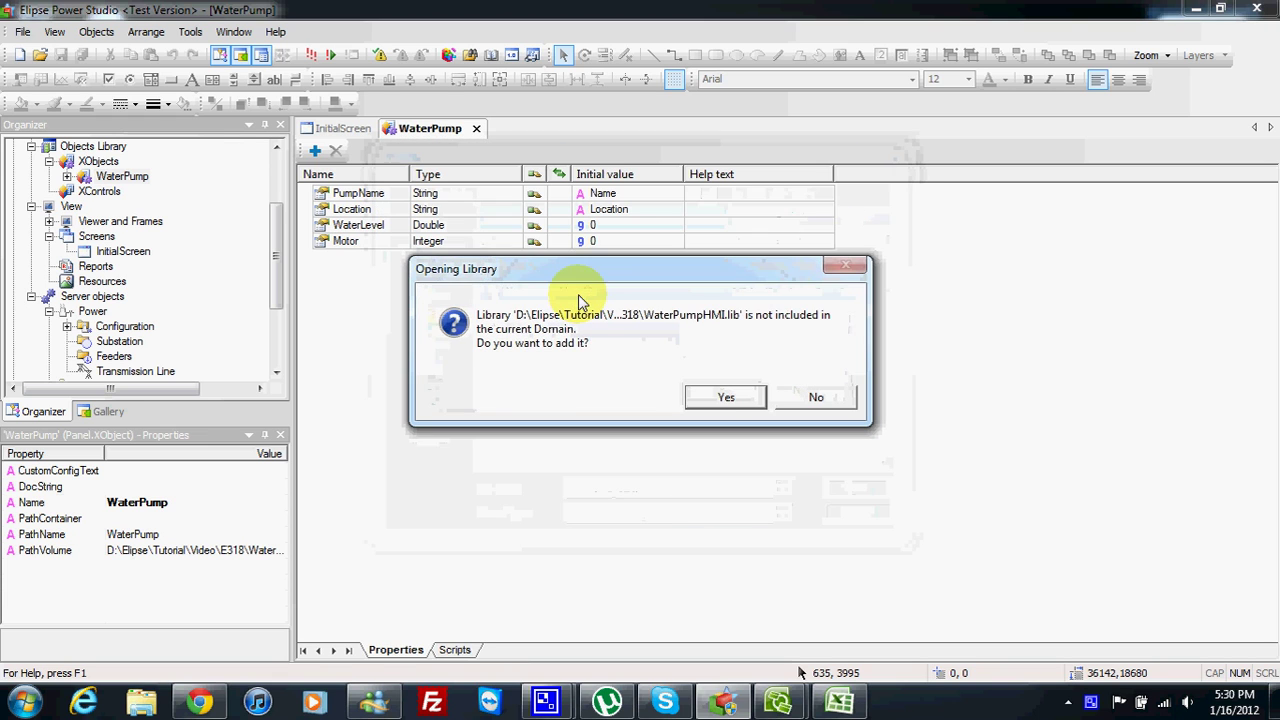
left_click(727, 398)
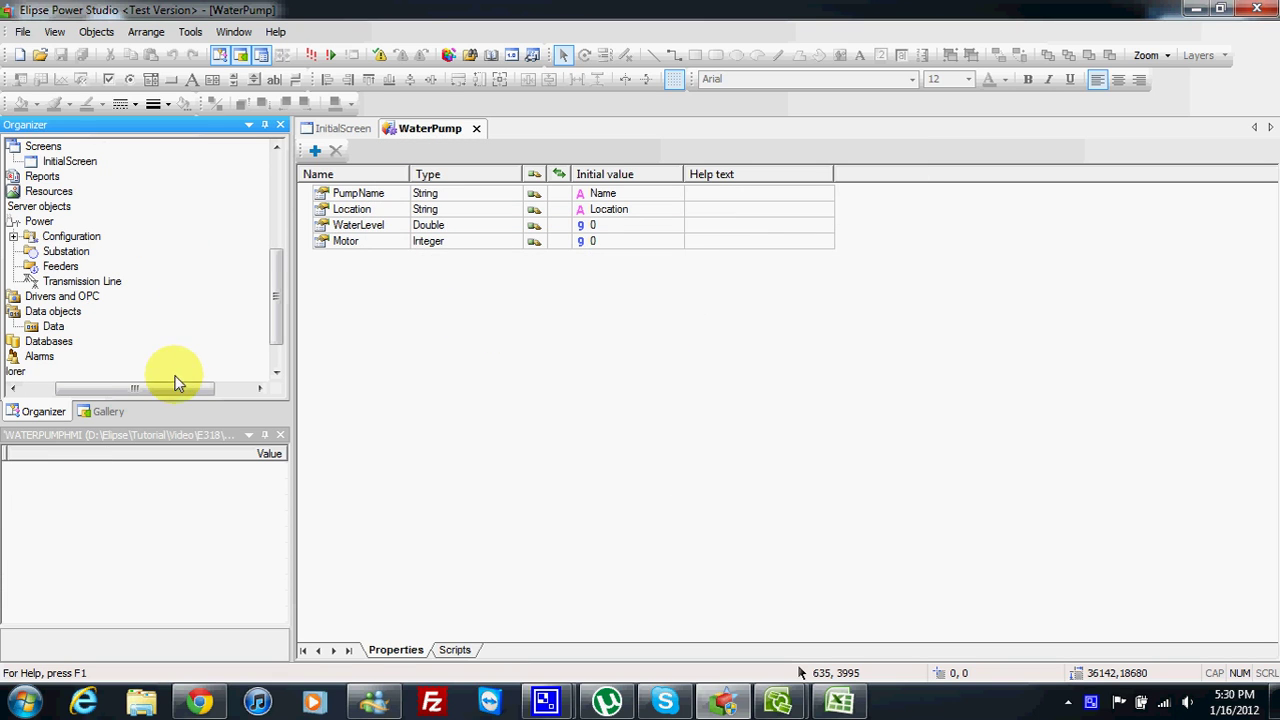
Step: Open the WaterPumpHMI XControl from the objects library to view its design
left_click_drag(277, 318, 277, 218)
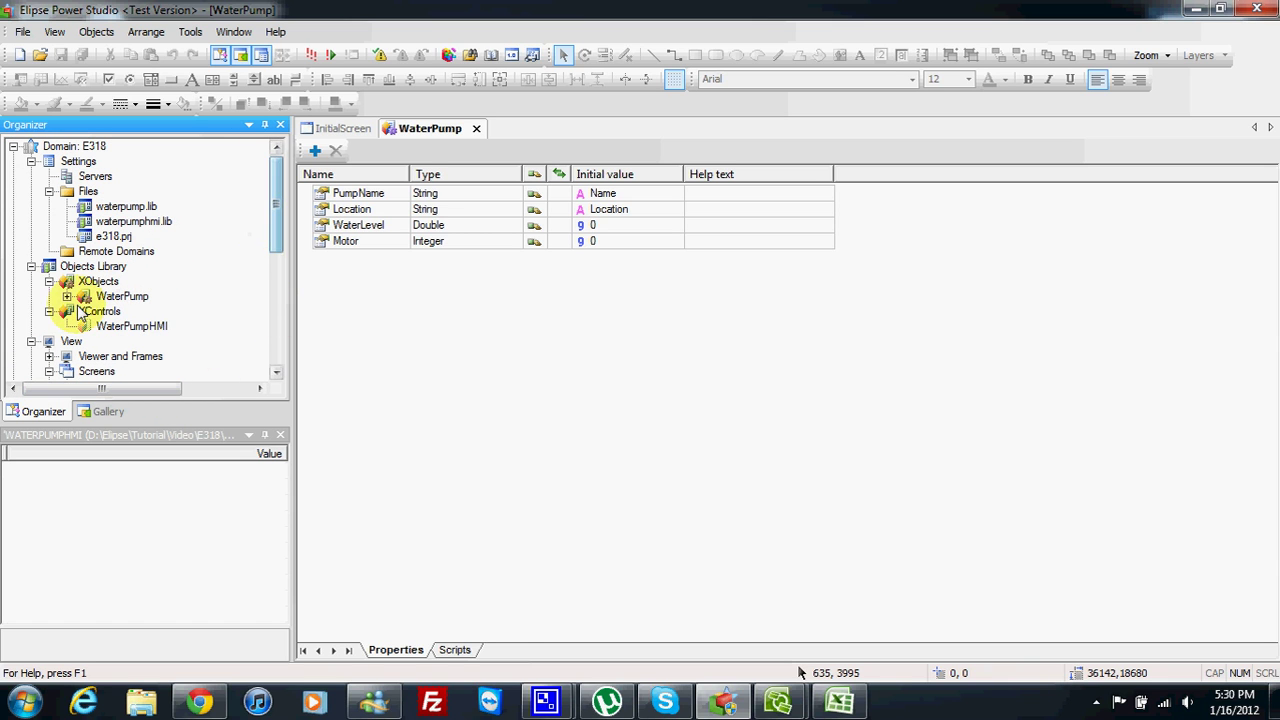
double_click(120, 327)
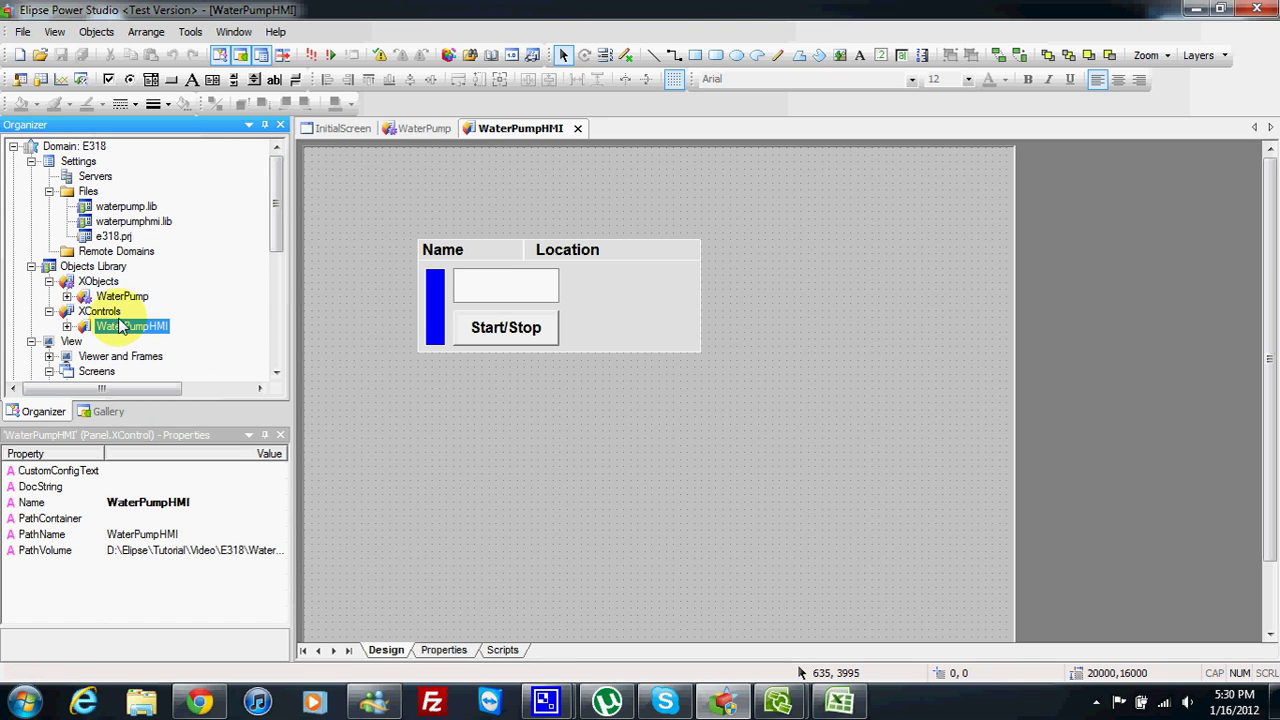
left_click(130, 297)
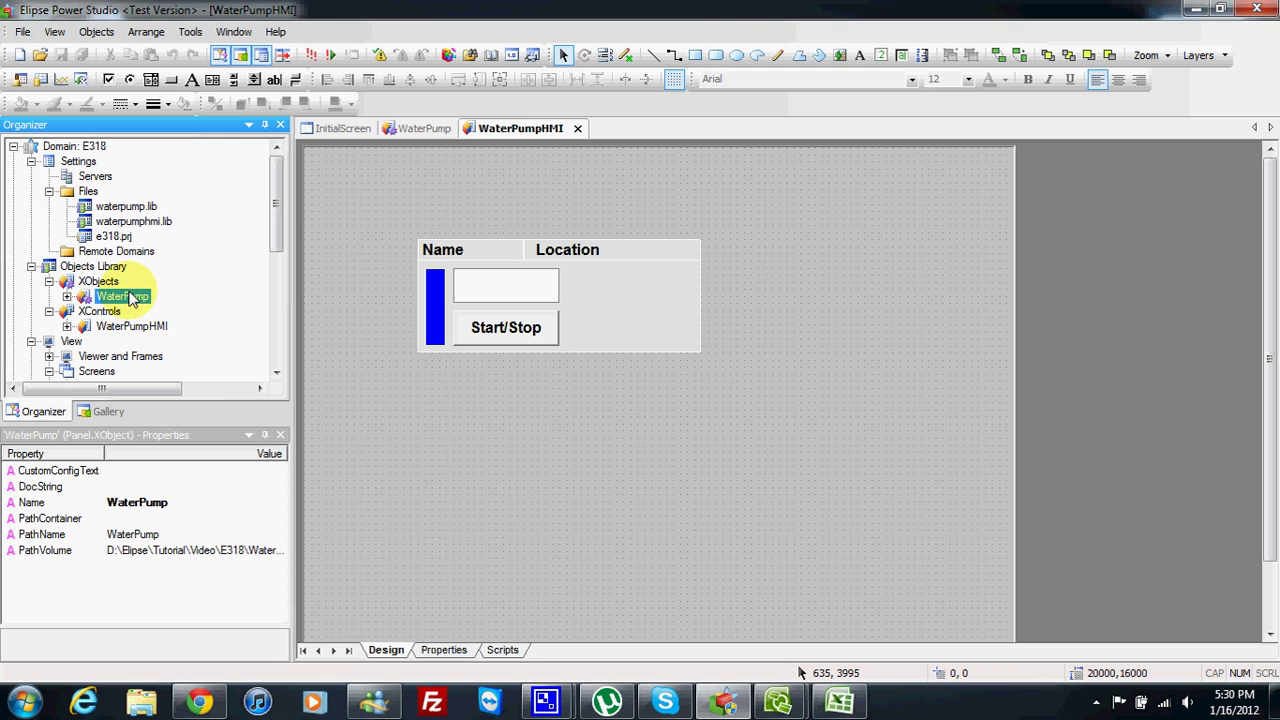
left_click(130, 326)
Step: Insert a new data server under the Data objects and name it Pumps
left_click_drag(278, 243, 277, 300)
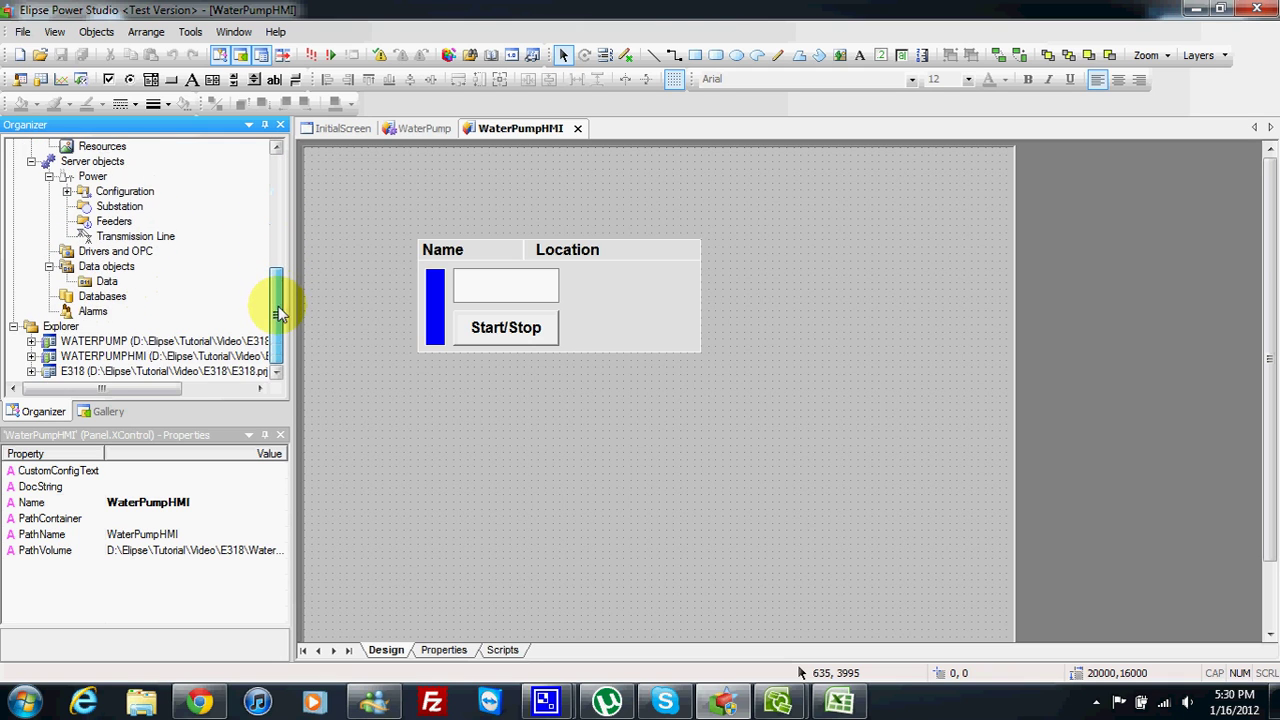
left_click(115, 271)
right_click(115, 277)
mouse_move(250, 277)
left_click(300, 279)
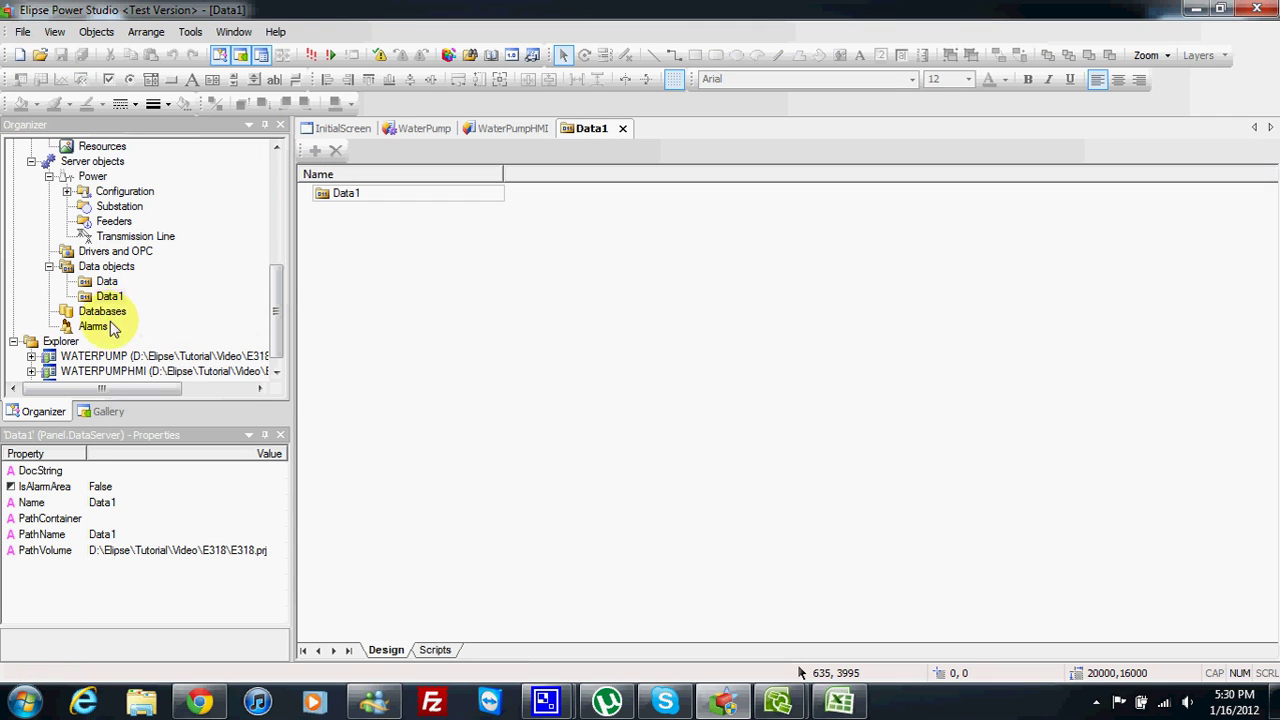
left_click(110, 298)
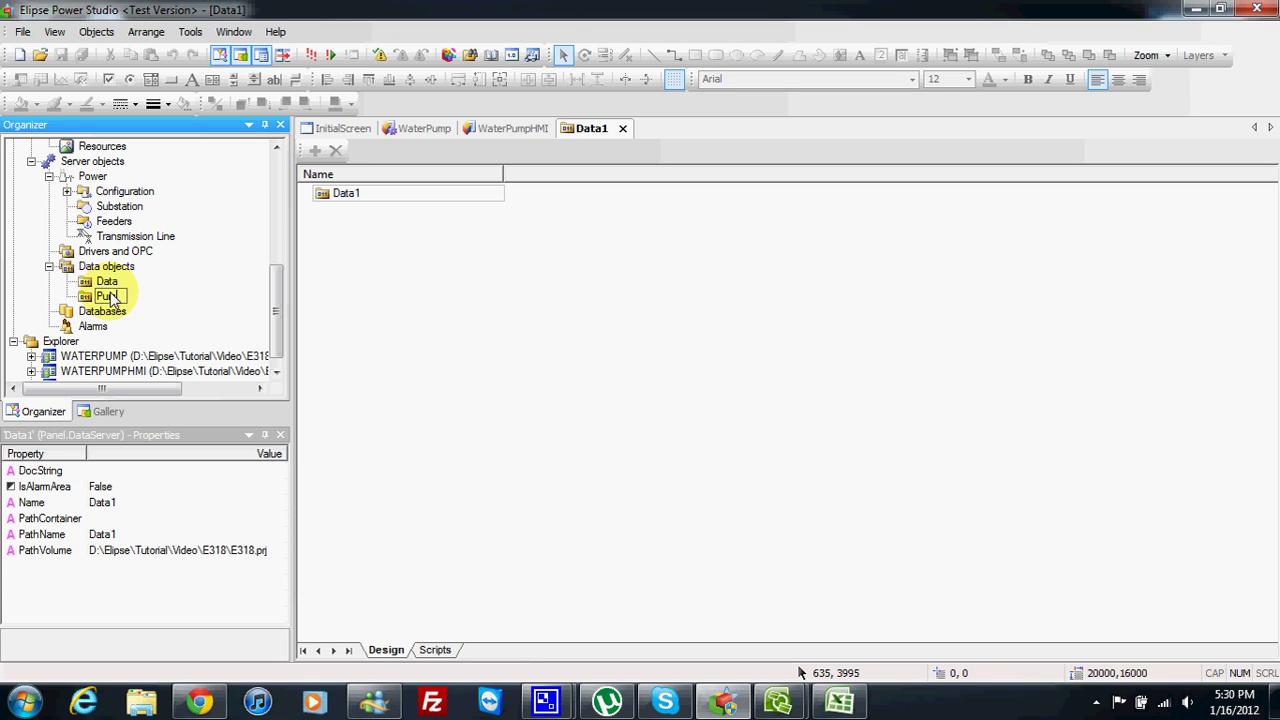
type("Pumps")
left_click(112, 282)
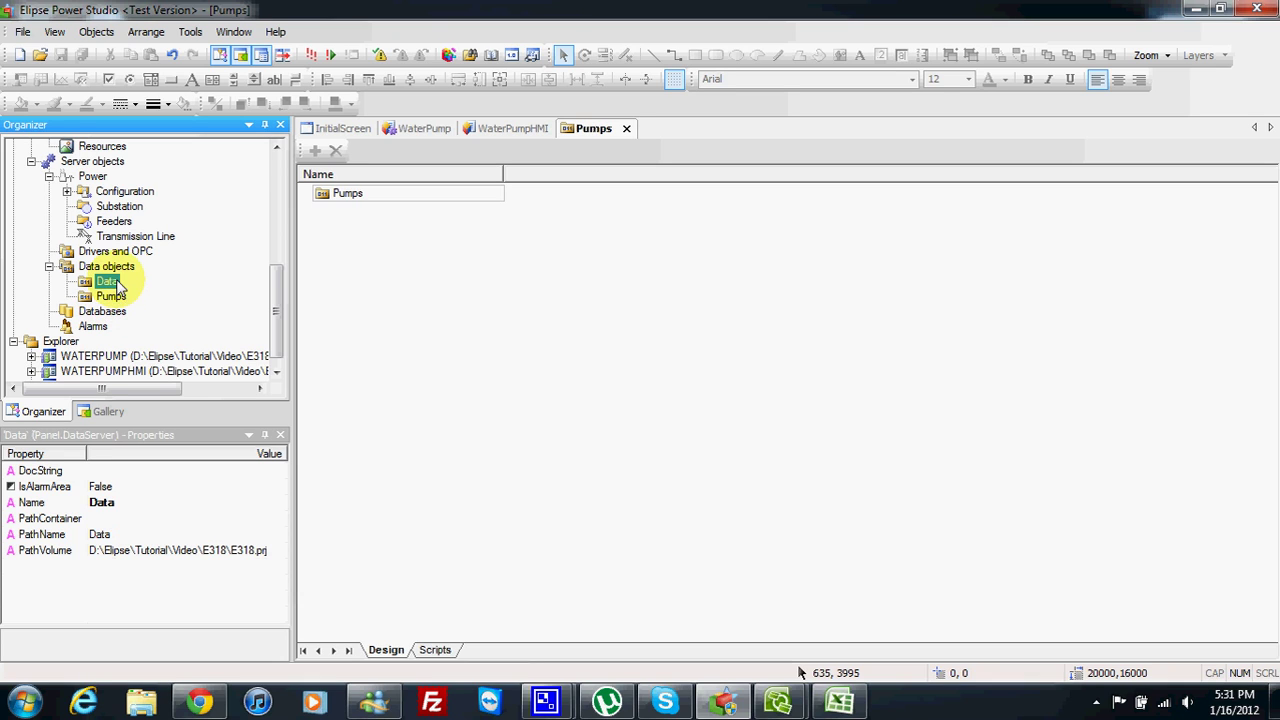
Step: Insert a WaterPump object into the Pumps data server
right_click(126, 305)
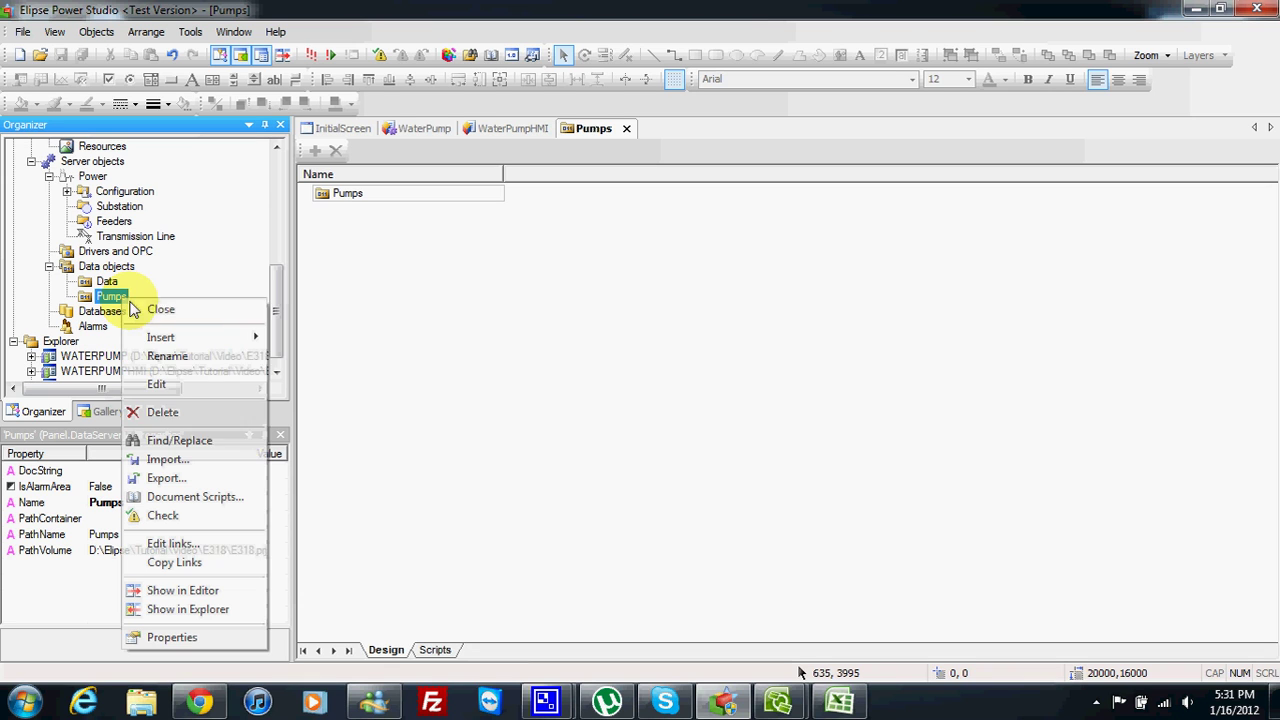
mouse_move(171, 337)
left_click(318, 375)
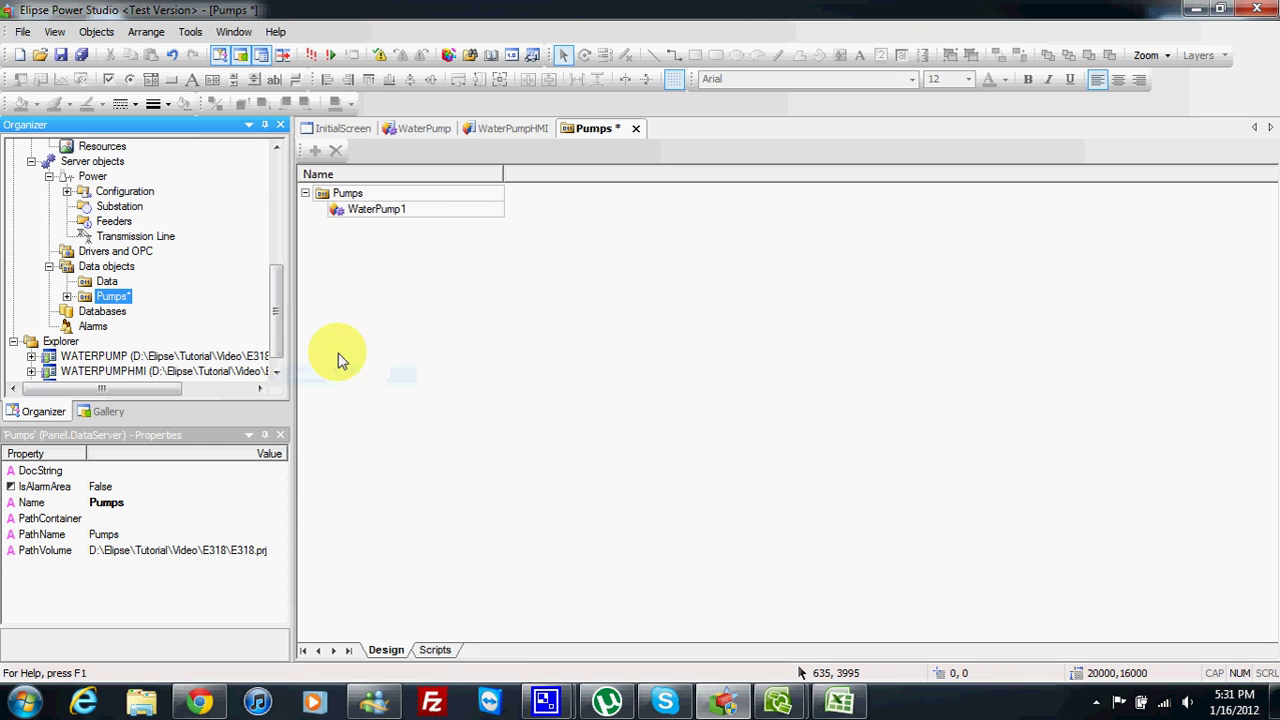
Step: Set WaterPump1's PumpName to Pump001 and its Location to Near the River, and save all changes
left_click(67, 296)
left_click(125, 311)
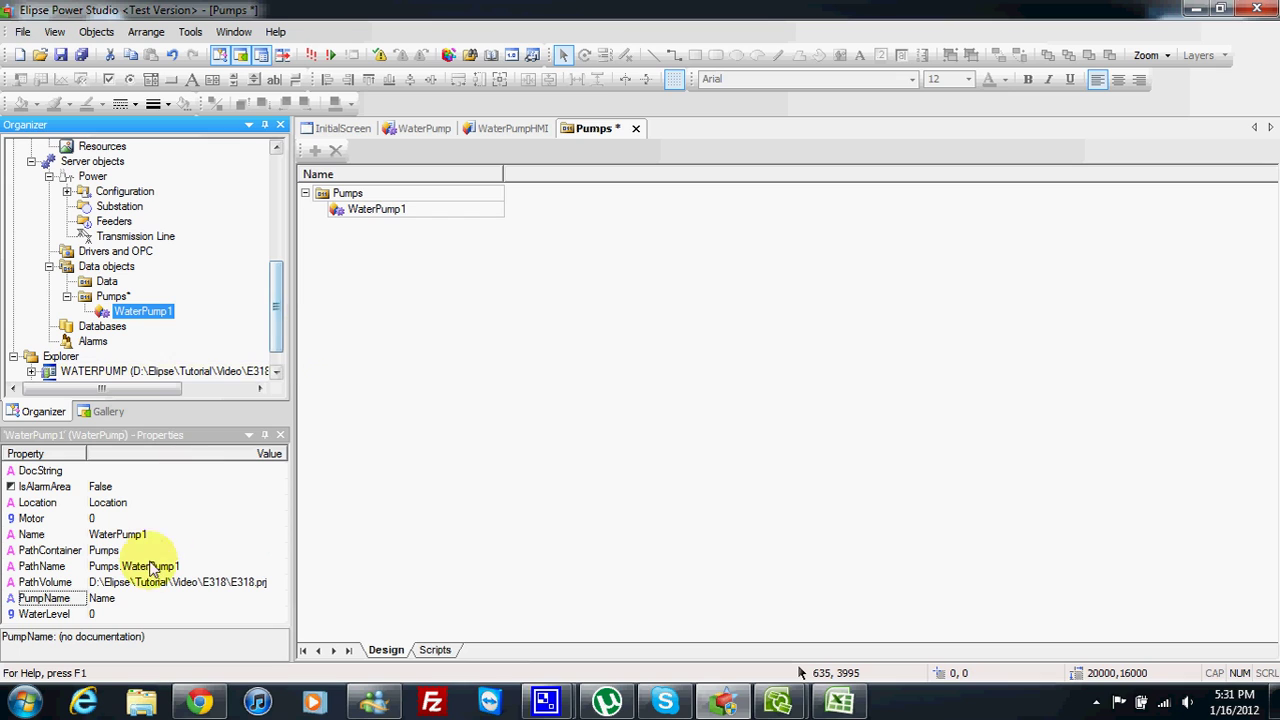
left_click(134, 600)
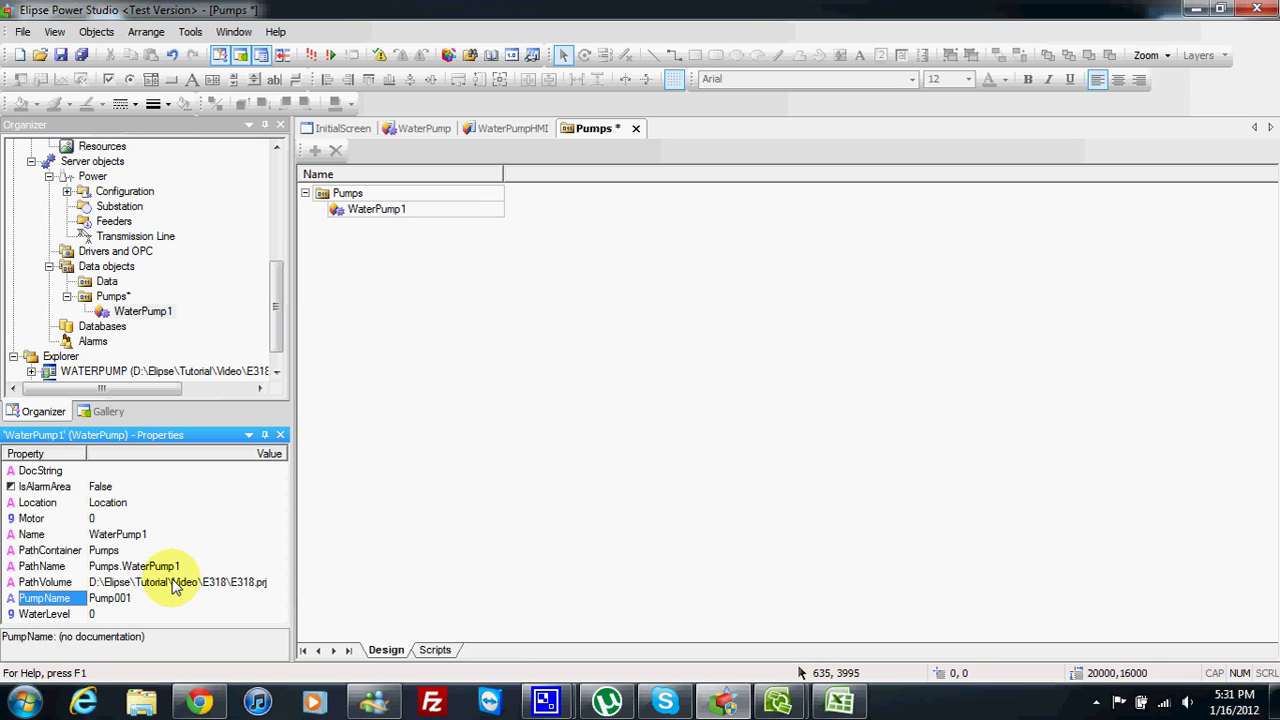
left_click(146, 506)
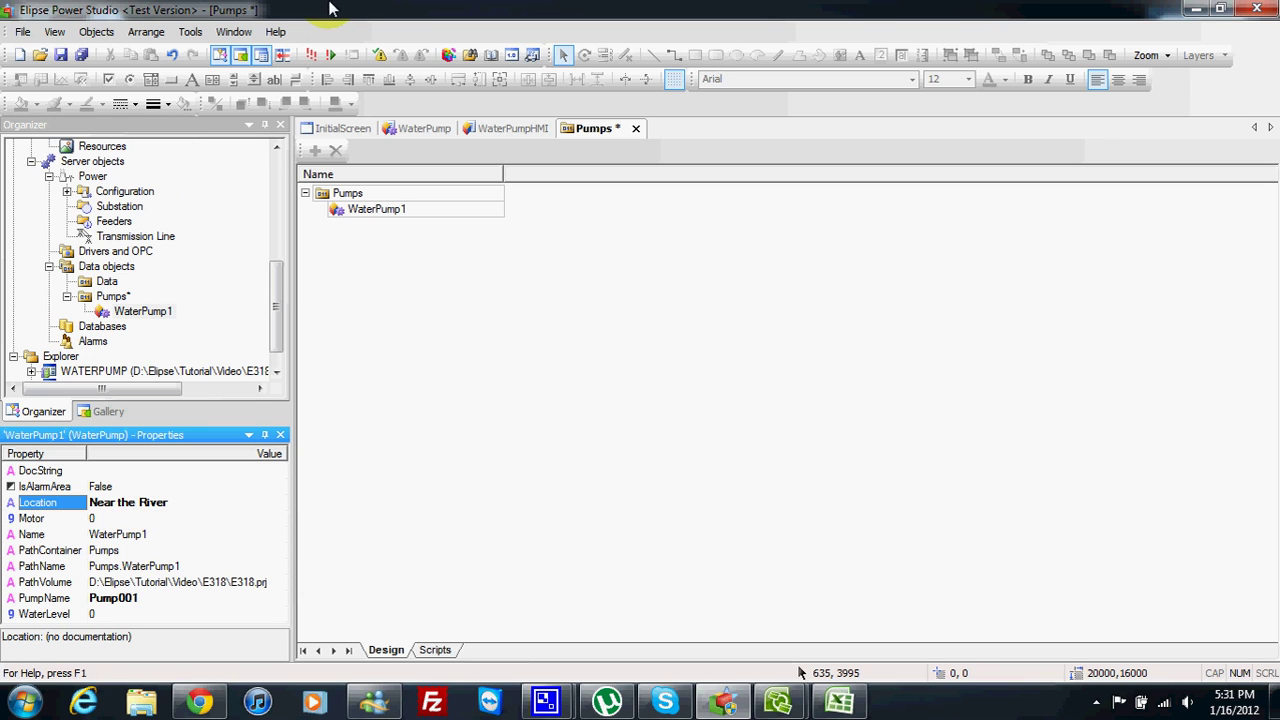
left_click(81, 54)
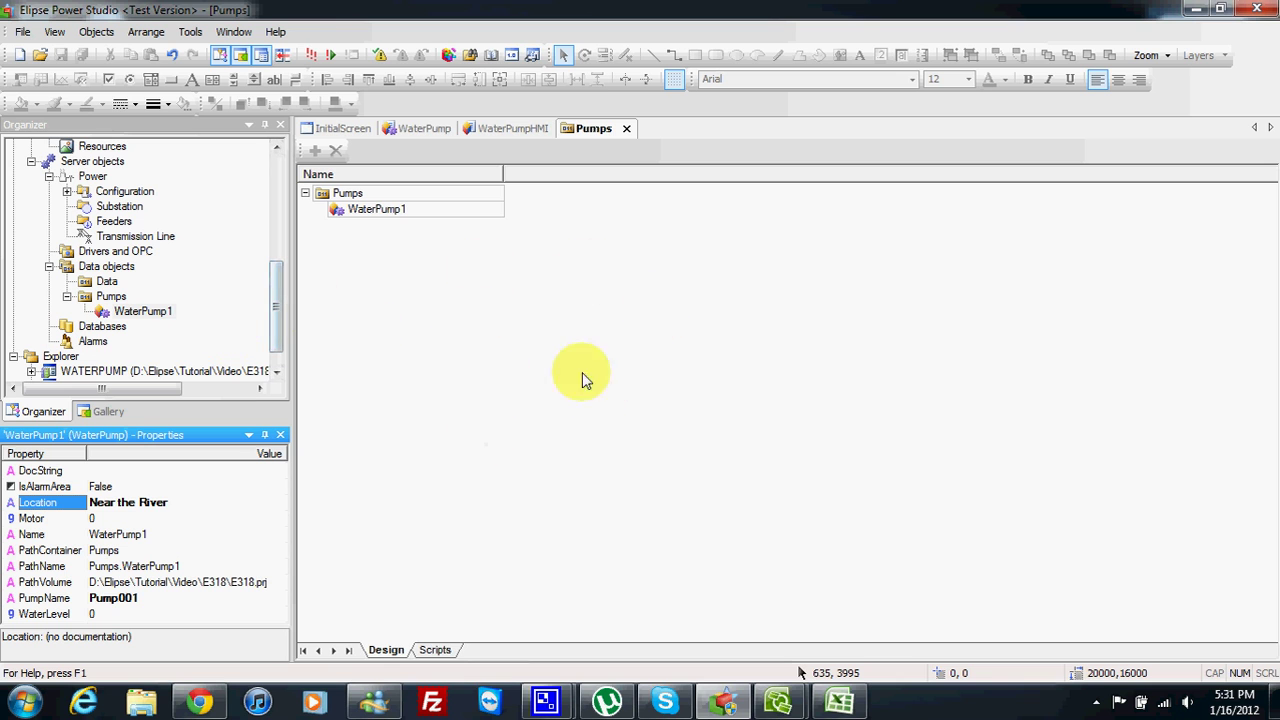
Step: Insert a WaterPumpHMI control on InitialScreen and move it to about 5800, 2600
left_click_drag(285, 277, 280, 234)
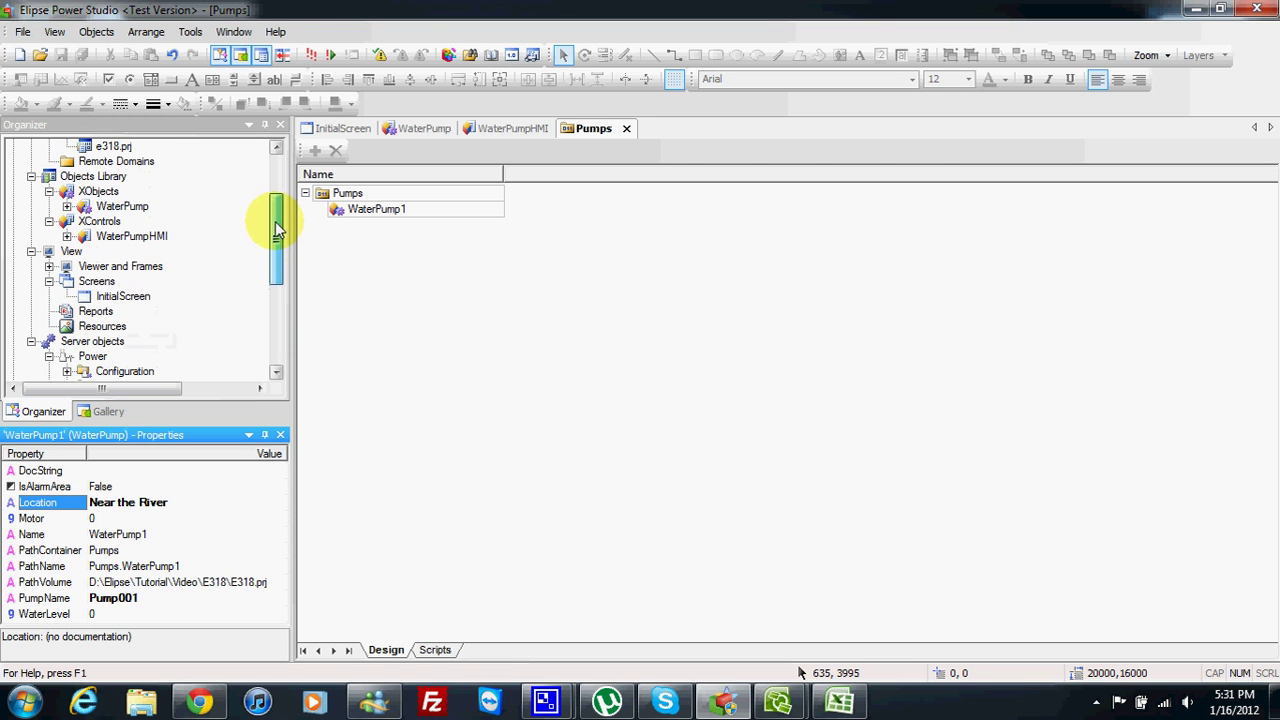
double_click(136, 298)
right_click(389, 268)
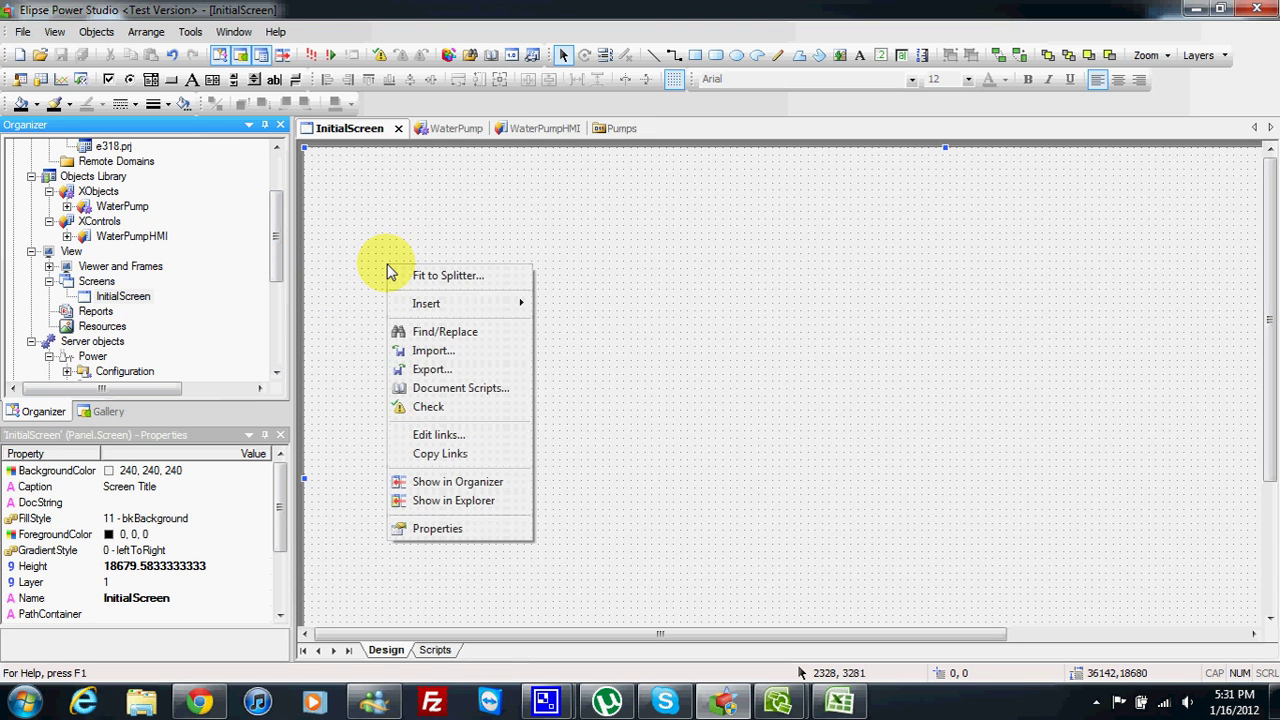
mouse_move(430, 308)
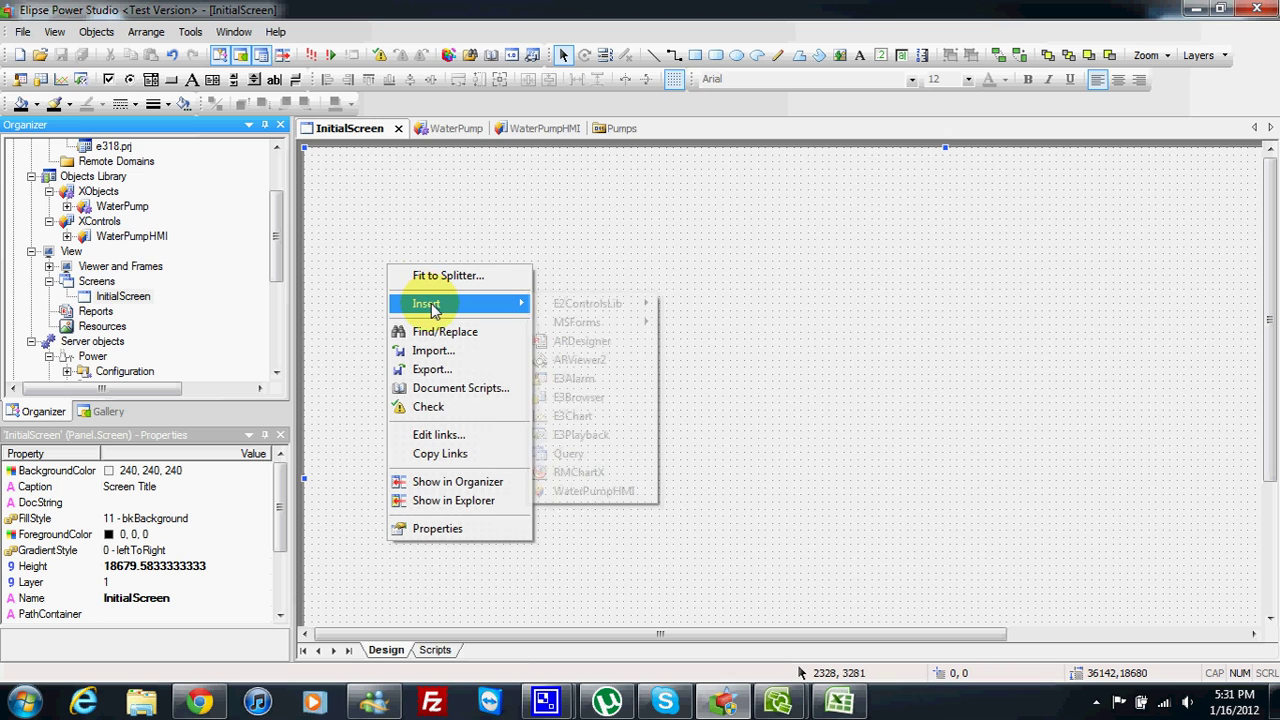
left_click(612, 492)
left_click_drag(557, 343, 666, 319)
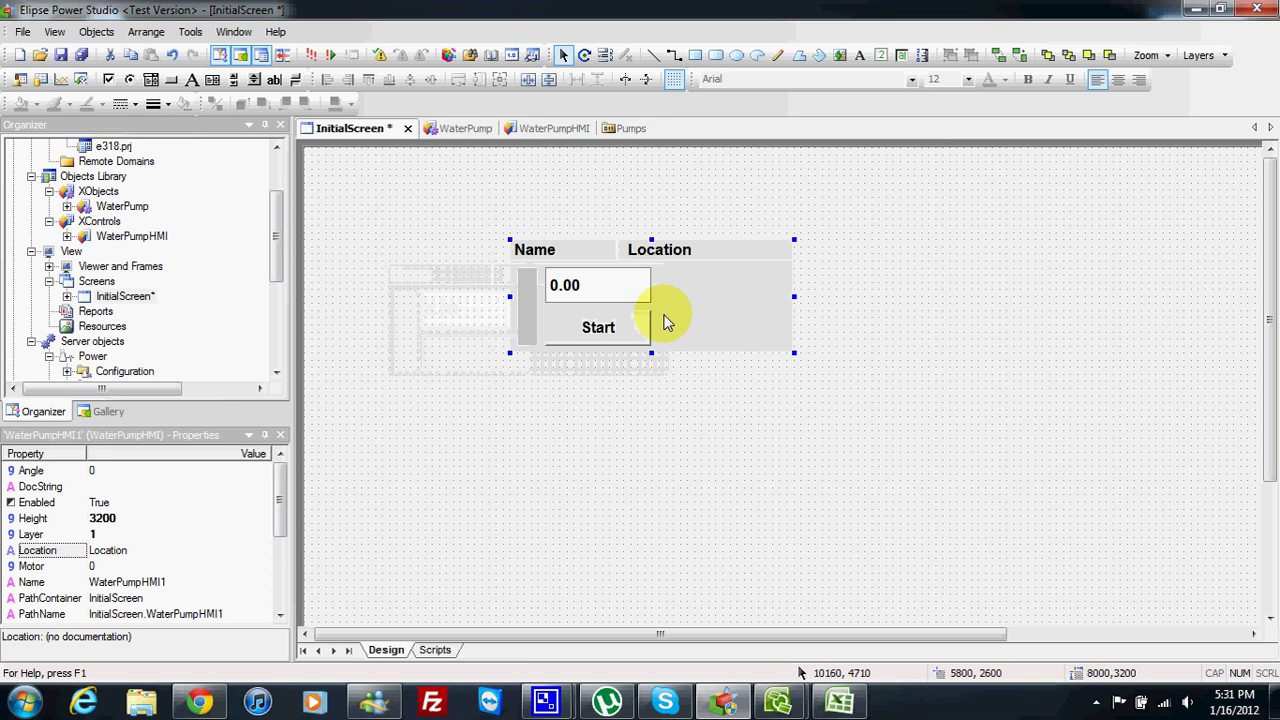
Step: Link the WaterPumpHMI control's PumpName property to Pumps.WaterPump1.PumpName
left_click_drag(280, 240, 290, 298)
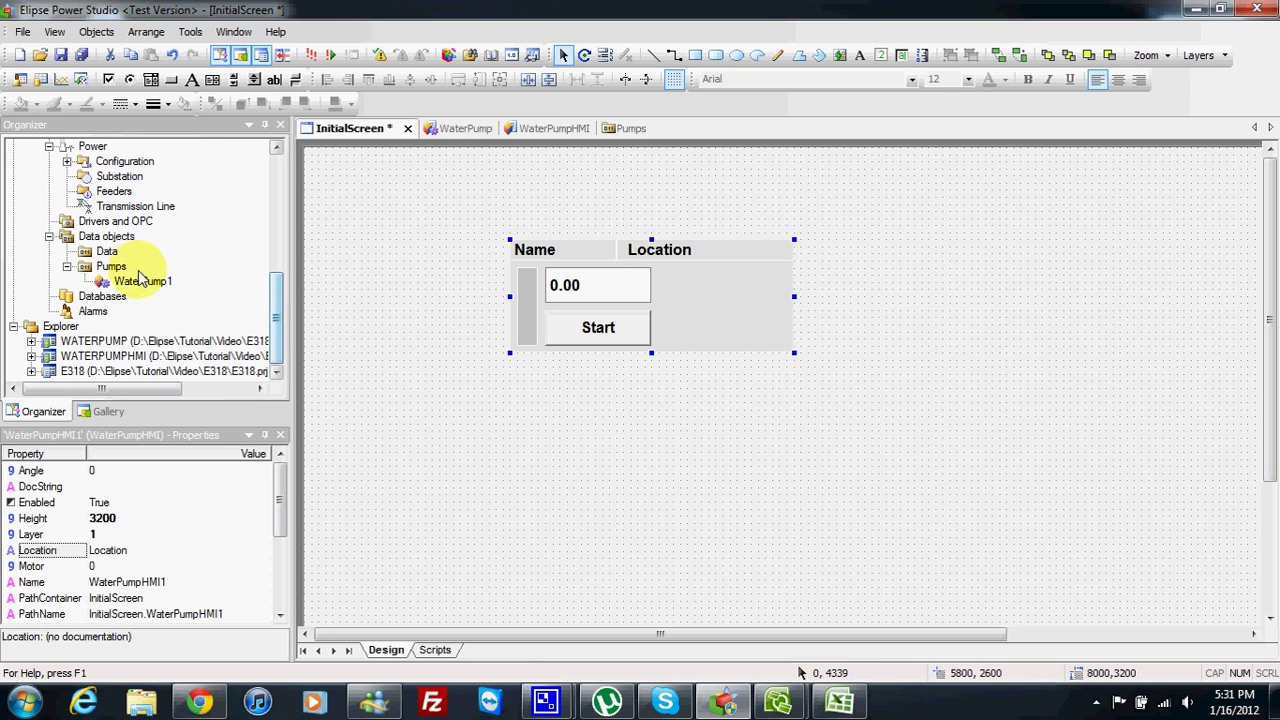
right_click(601, 285)
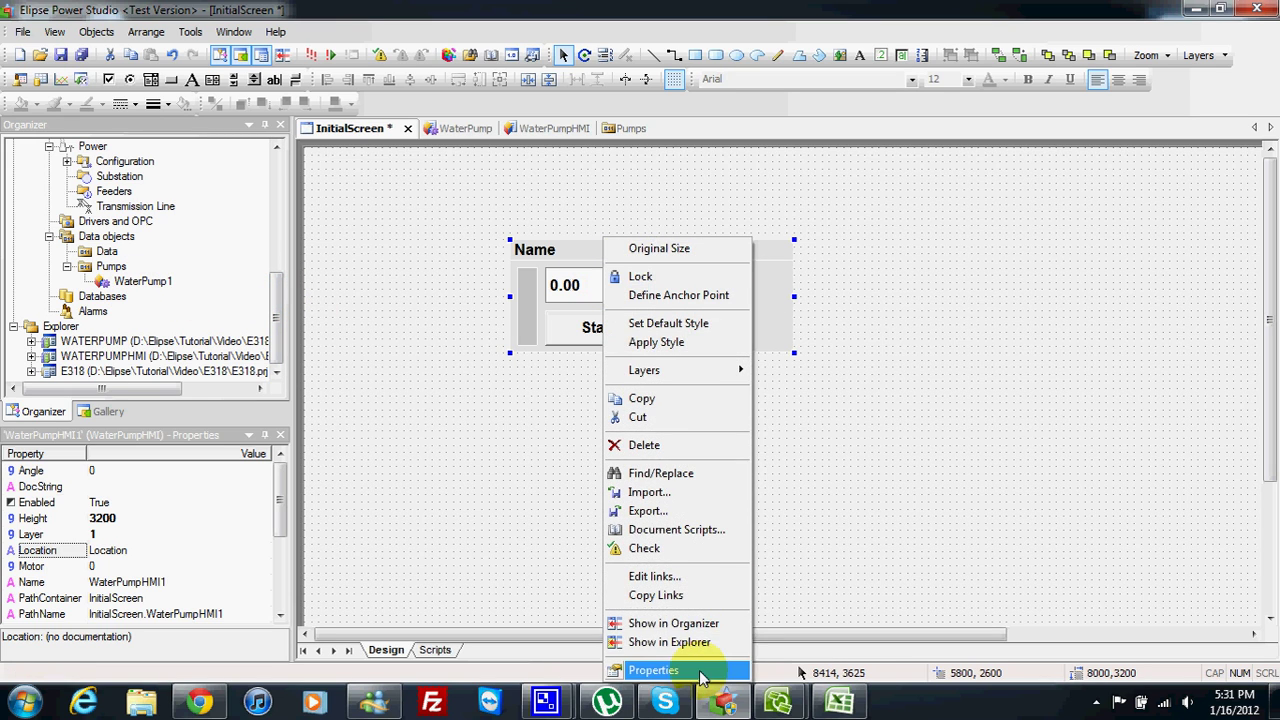
left_click(701, 676)
left_click(822, 156)
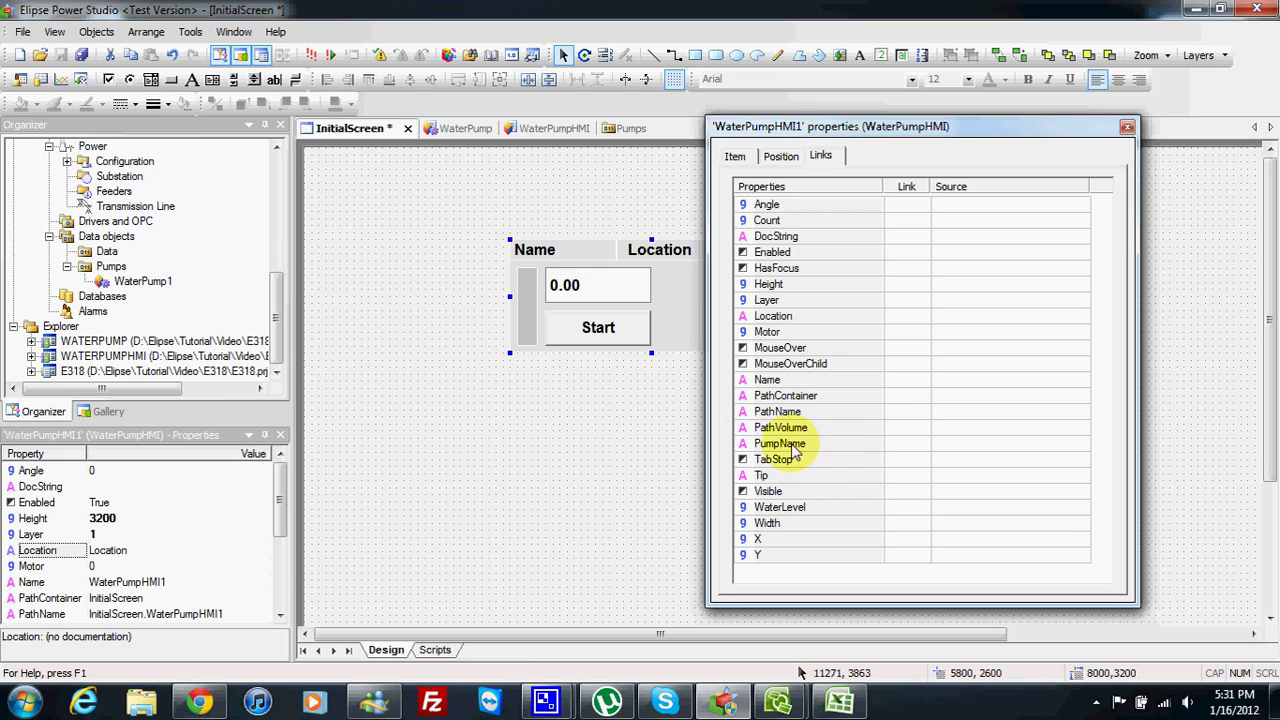
left_click(965, 443)
left_click(1083, 443)
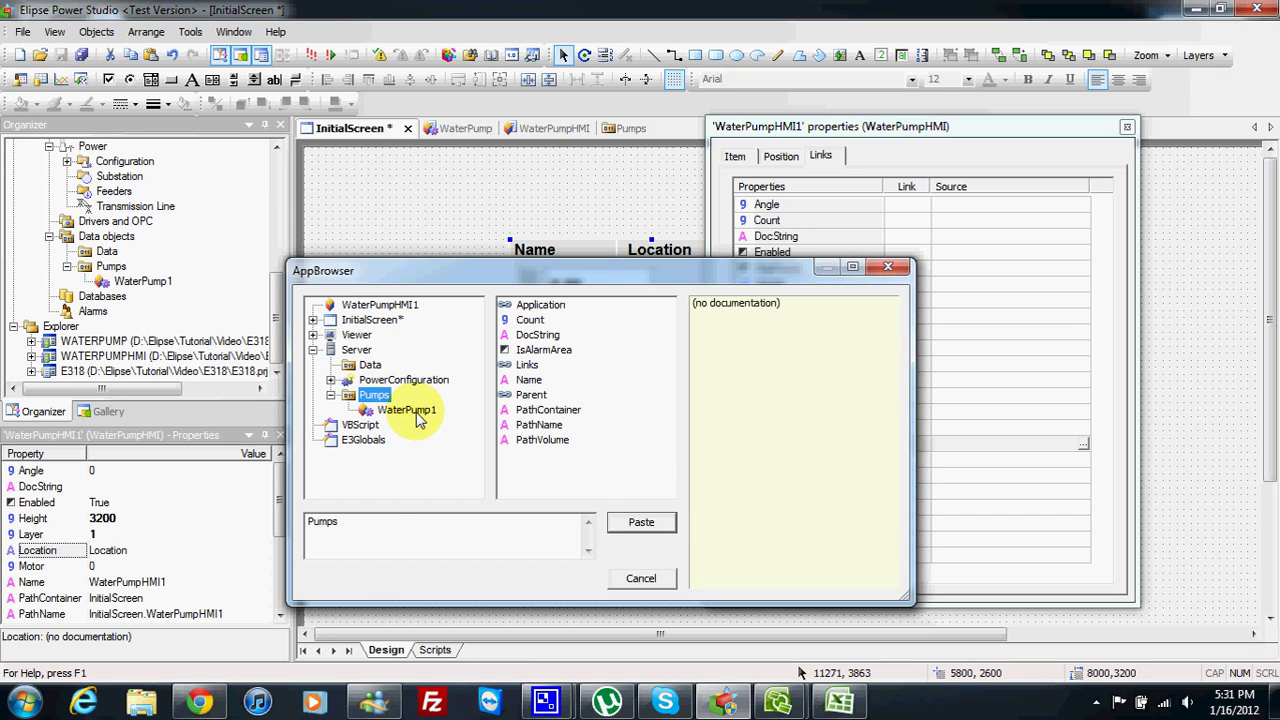
left_click(416, 414)
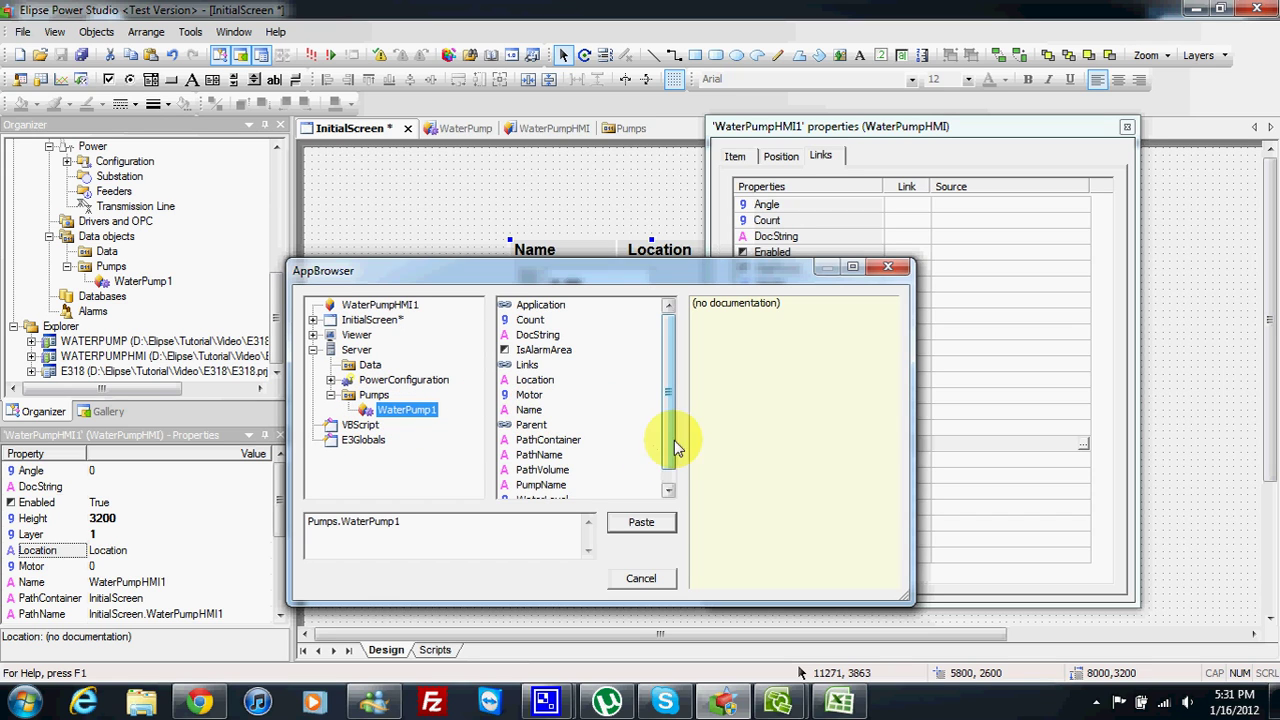
left_click(557, 486)
left_click(635, 522)
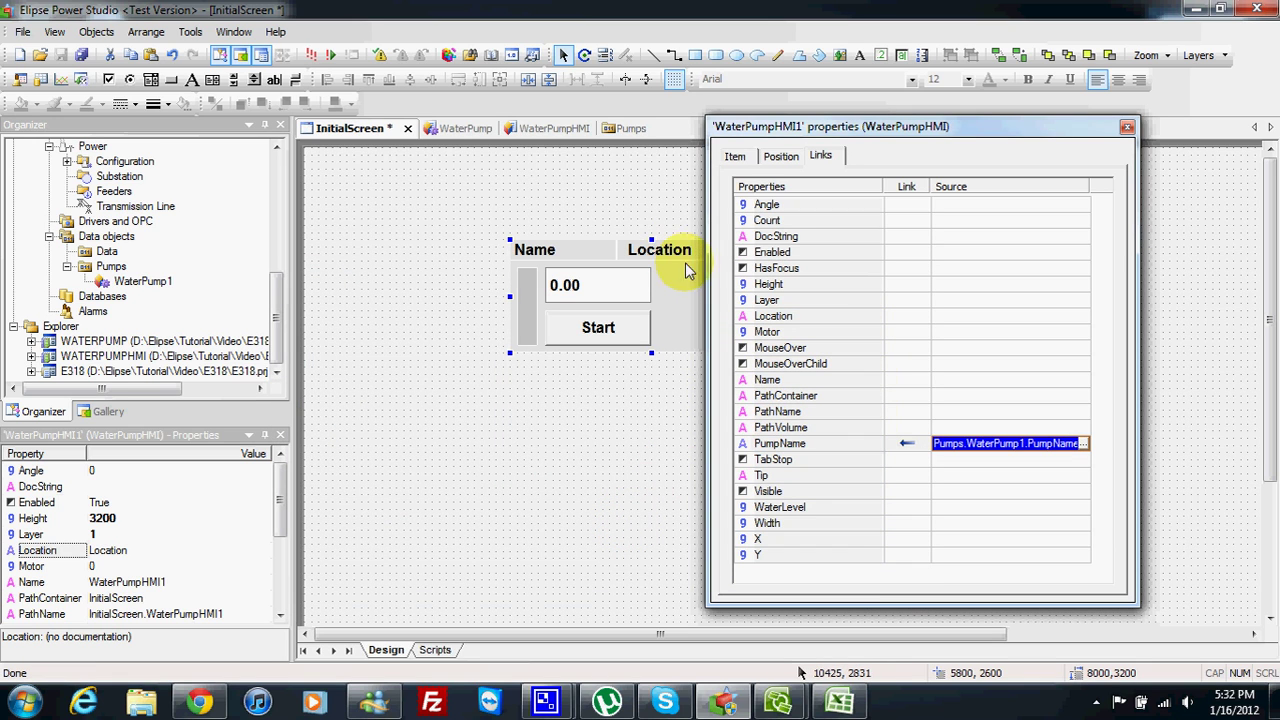
Step: Link the WaterPumpHMI control's Location property to Pumps.WaterPump1.Location
left_click(965, 318)
left_click(1084, 317)
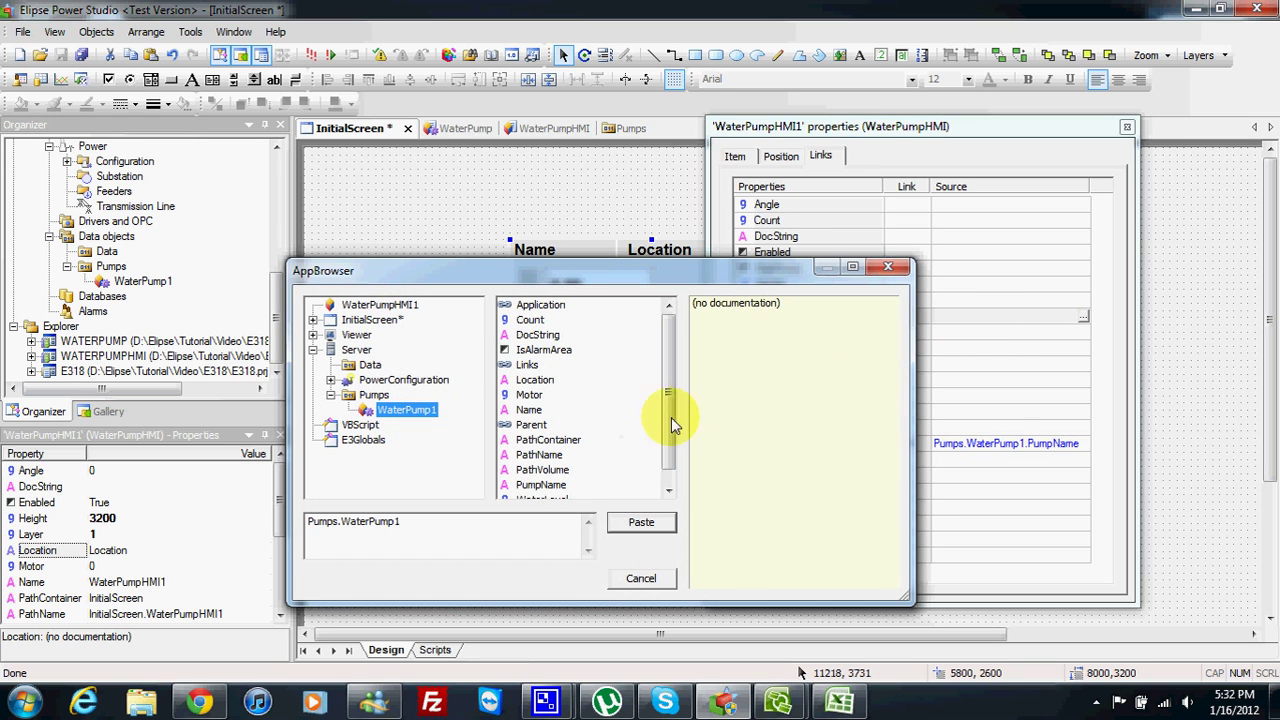
left_click(535, 380)
left_click(643, 522)
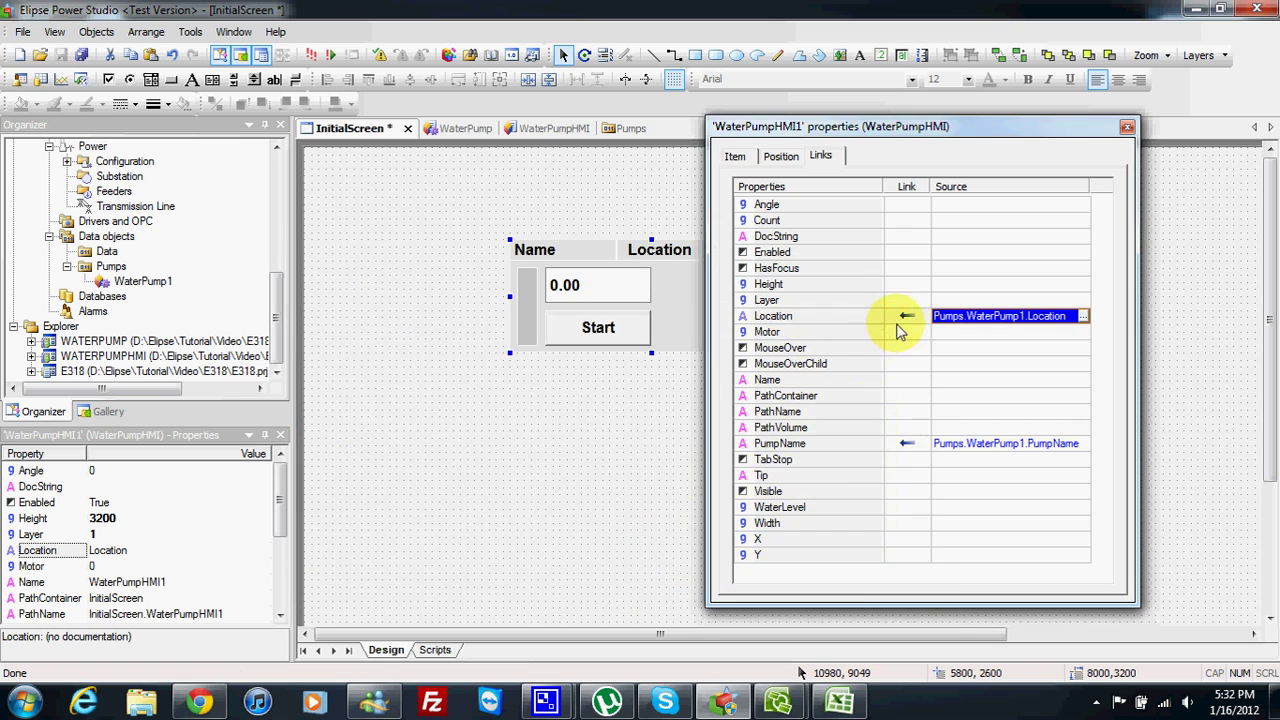
Step: Link the WaterPumpHMI control's WaterLevel property to Pumps.WaterPump1.WaterLevel
left_click(955, 508)
left_click(1078, 509)
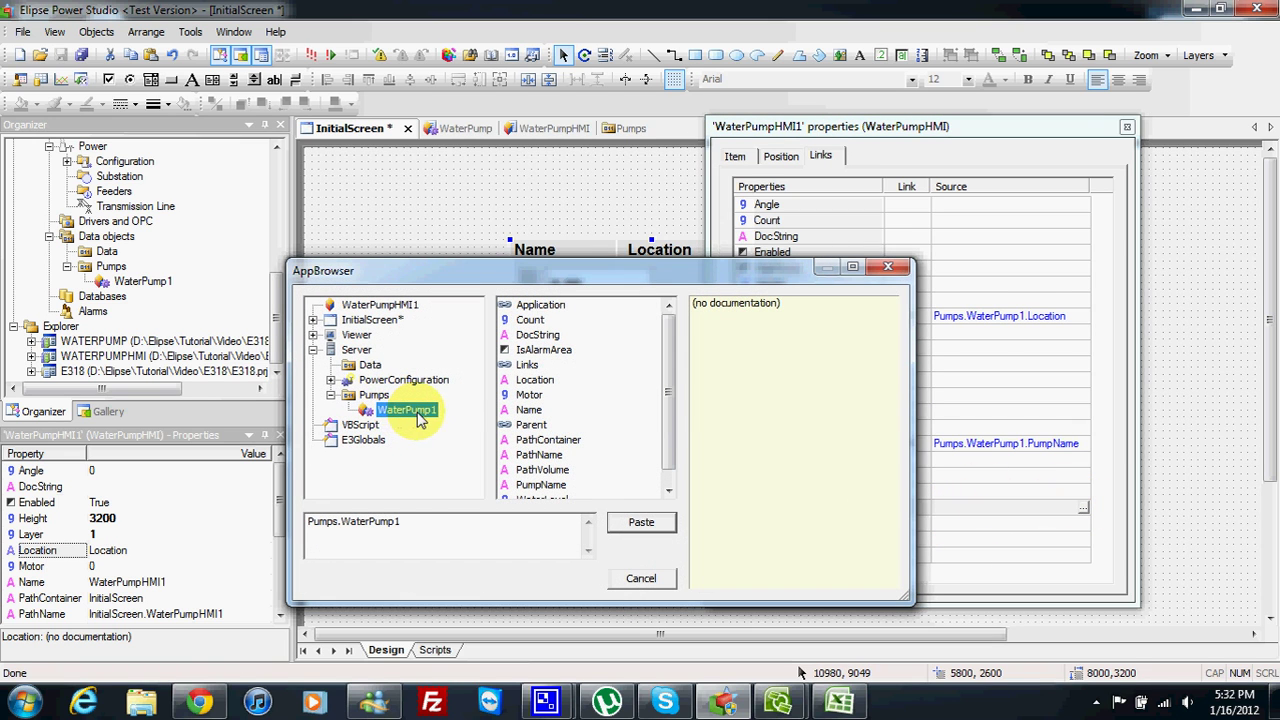
scroll(675, 424, "down", 1)
left_click(545, 485)
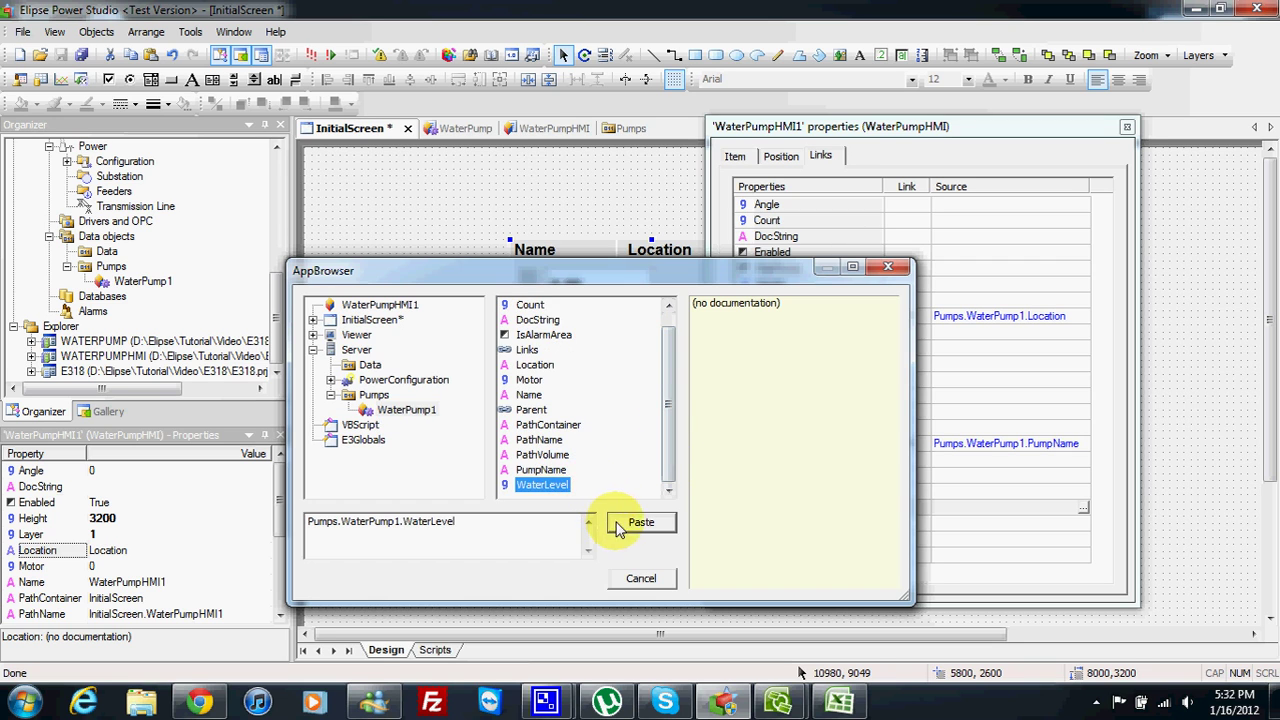
left_click(641, 522)
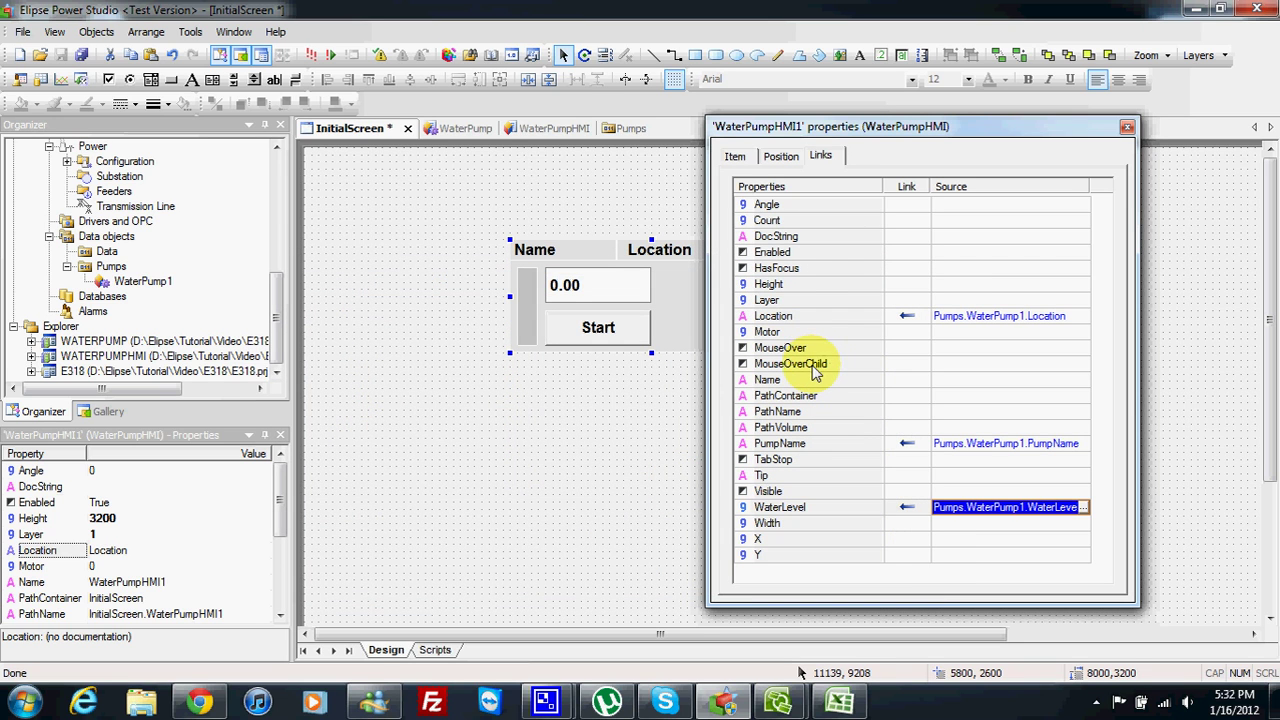
Step: Link the WaterPumpHMI control's Motor property to Pumps.WaterPump1.Motor with a bi-directional connection and close its properties
left_click(945, 333)
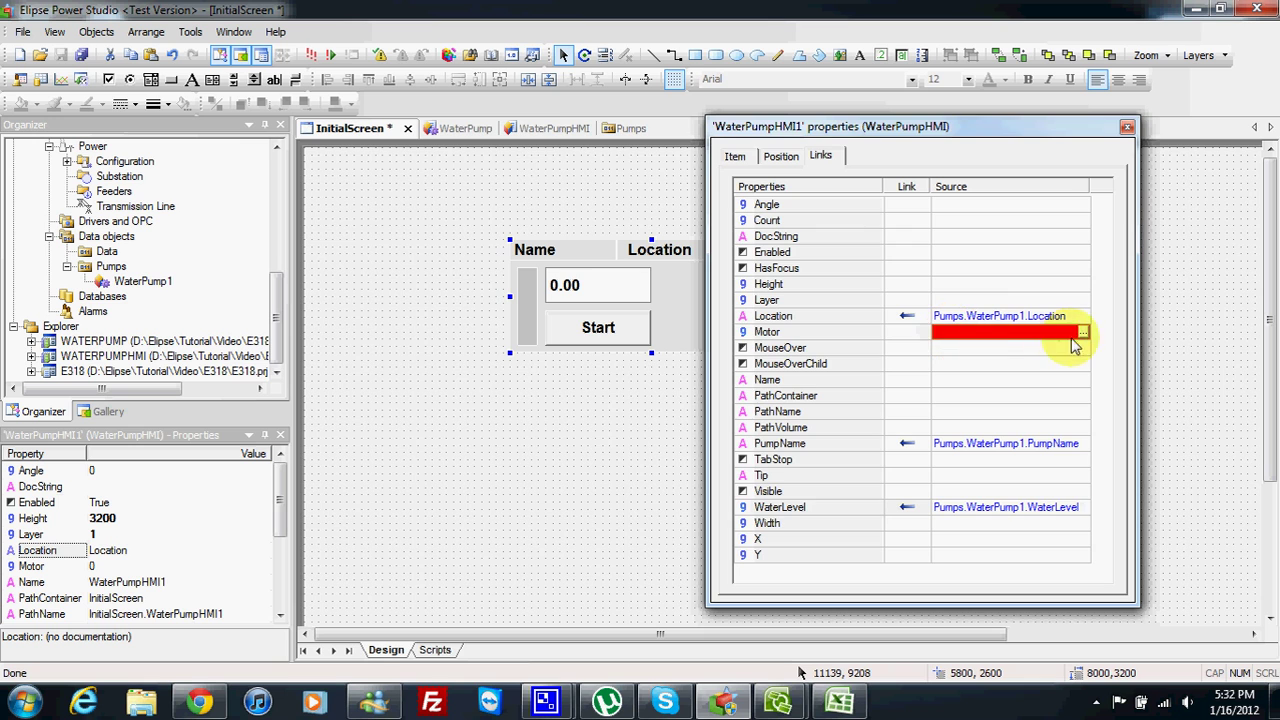
left_click(1080, 333)
left_click(406, 410)
left_click(529, 395)
left_click(641, 522)
left_click(906, 332)
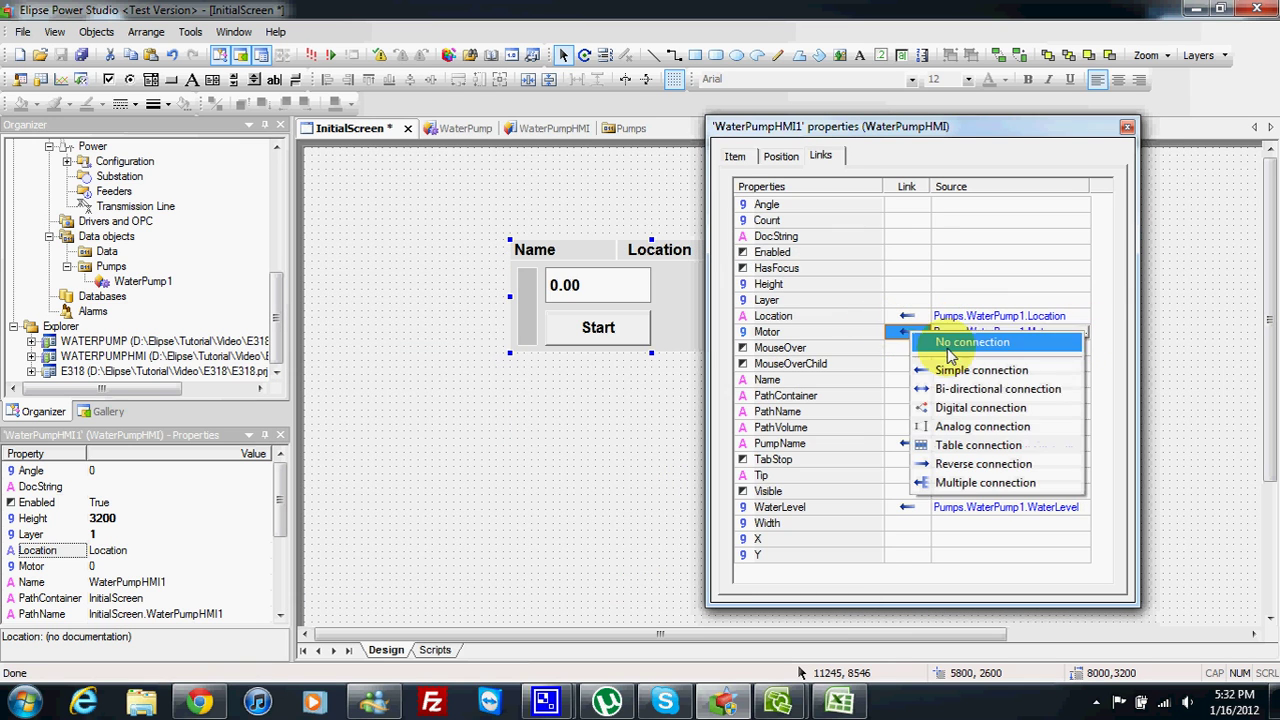
left_click(988, 389)
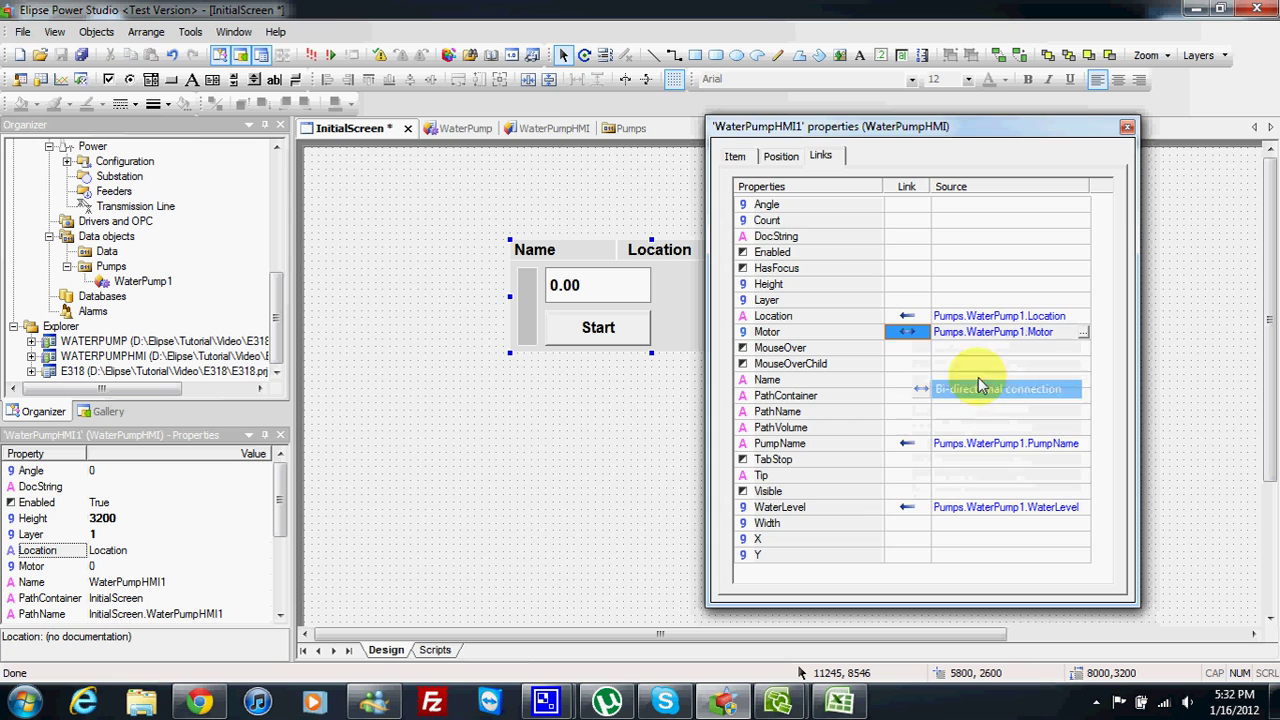
left_click(1126, 128)
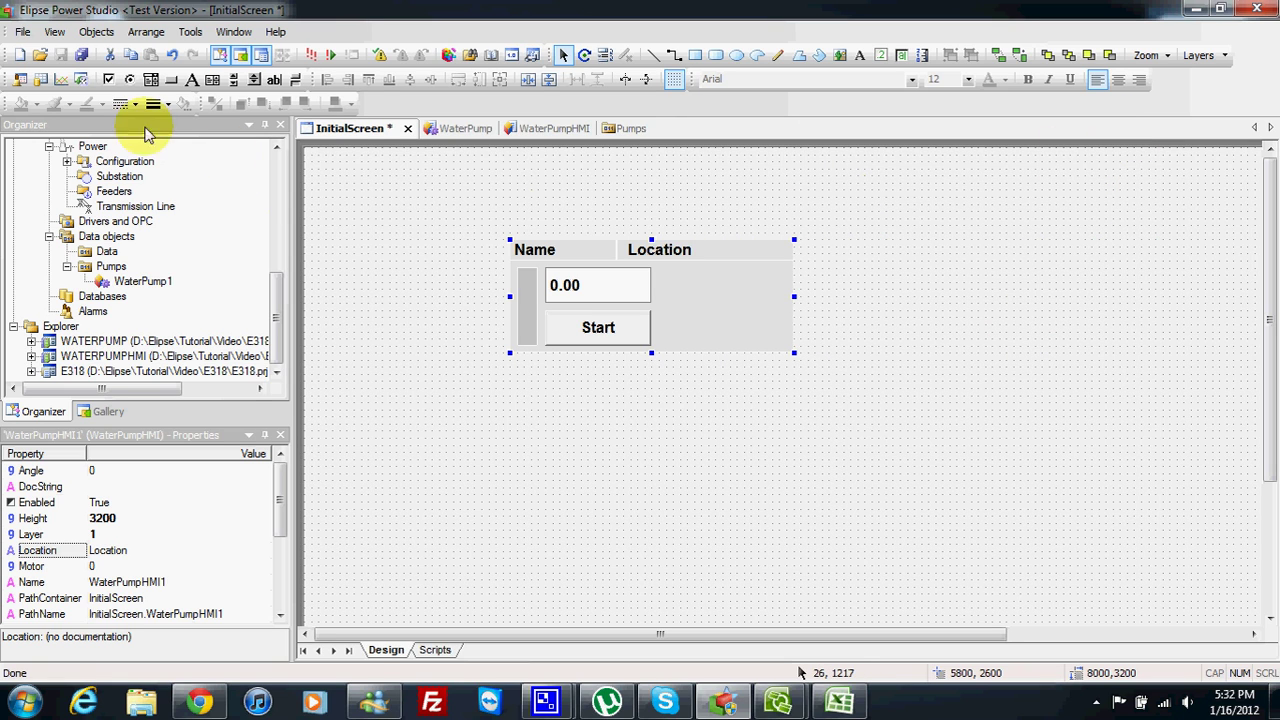
Step: Save all projects and run the application to test starting the pump, closing the viewer when done
left_click(83, 57)
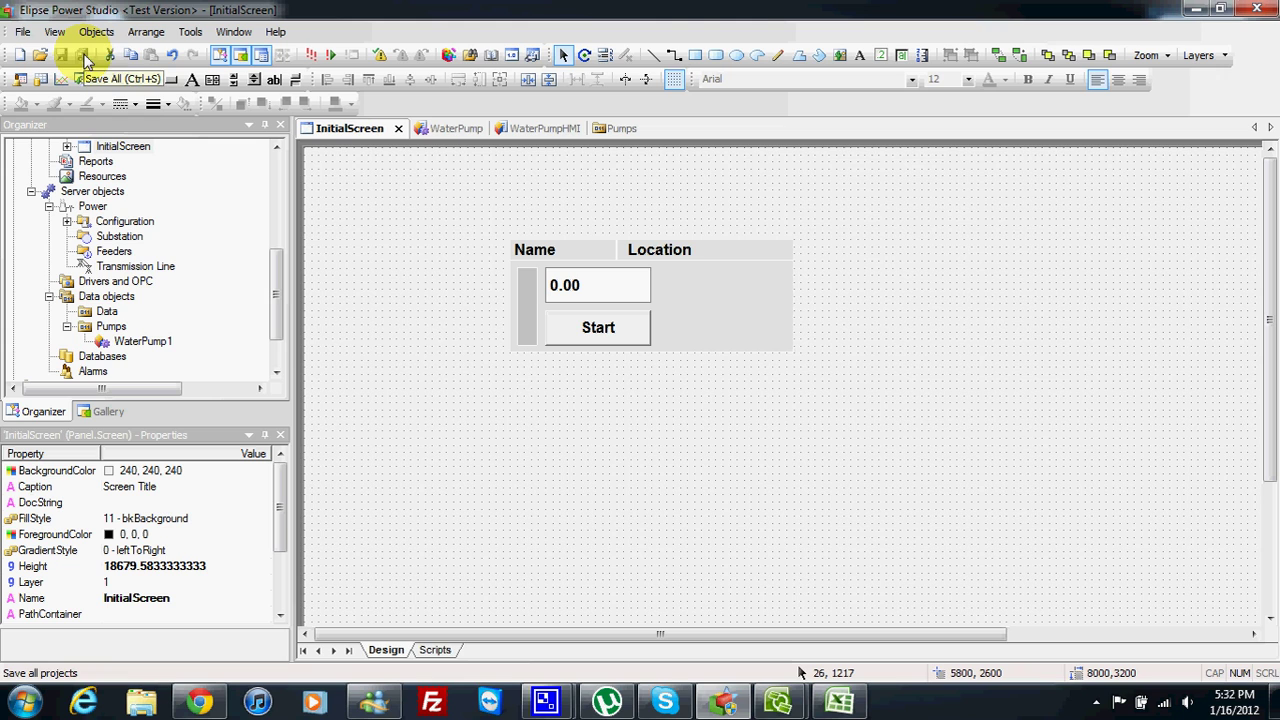
left_click(310, 55)
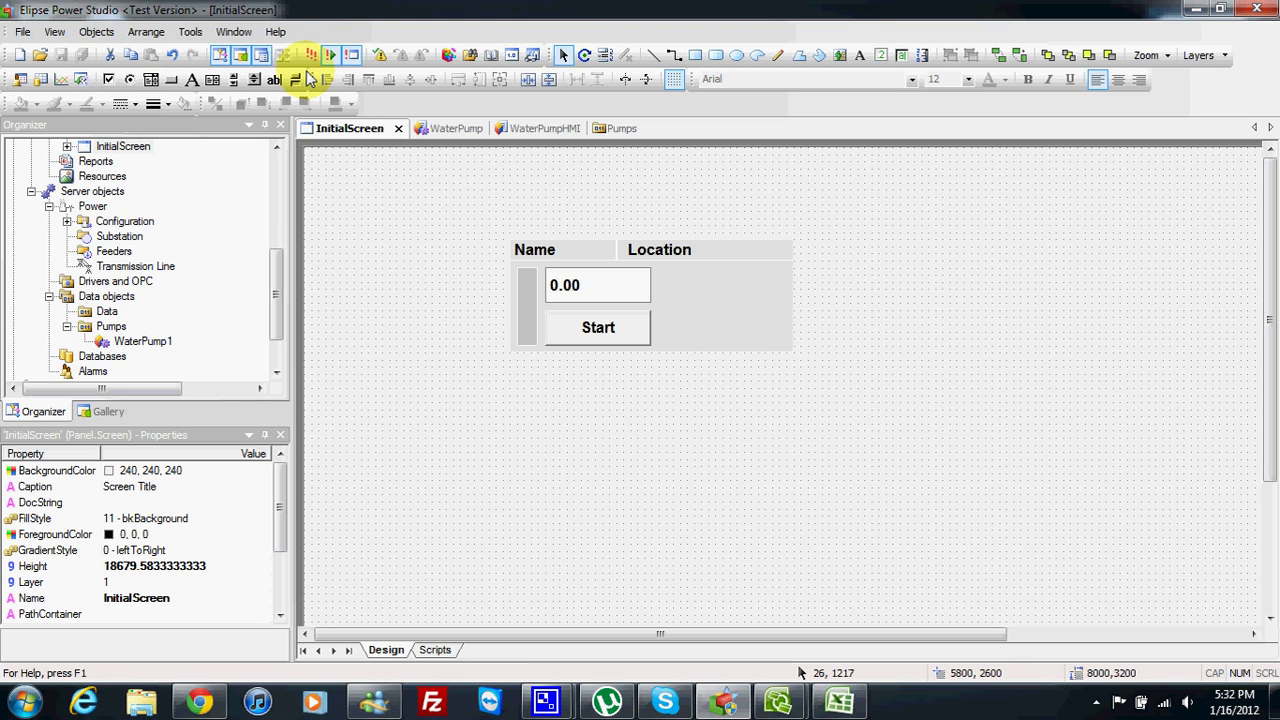
left_click(283, 203)
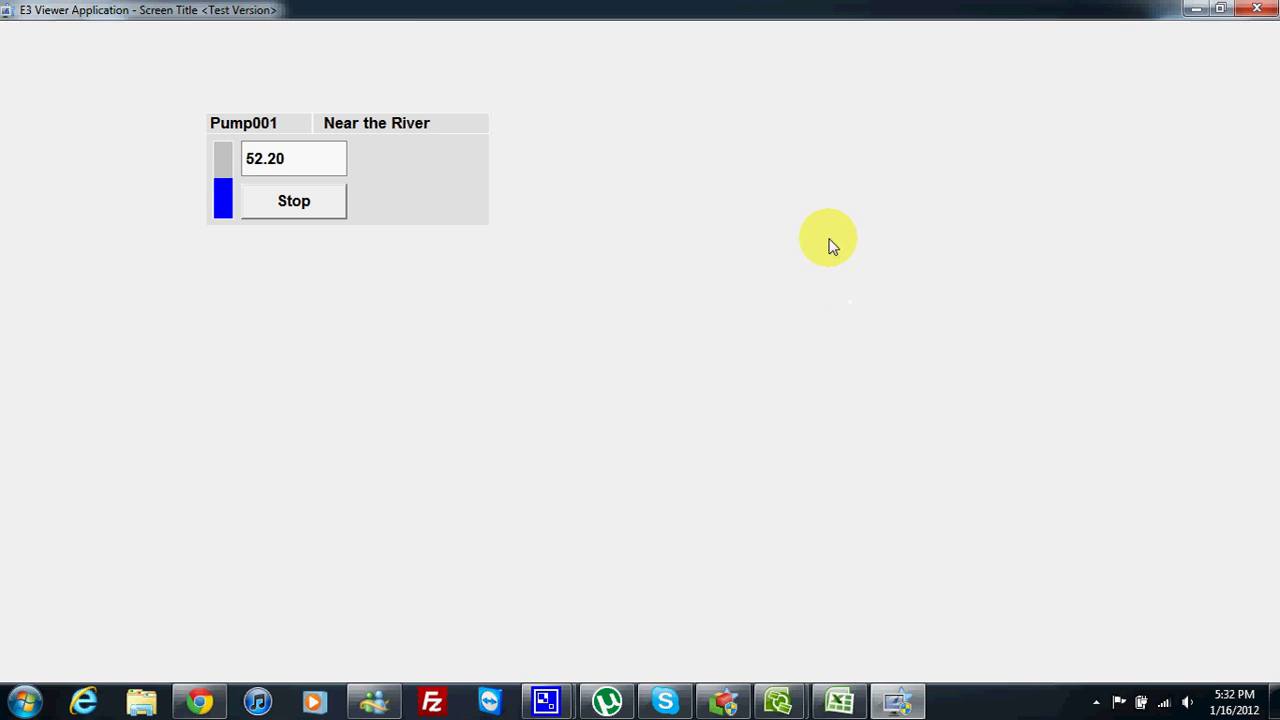
left_click(1268, 6)
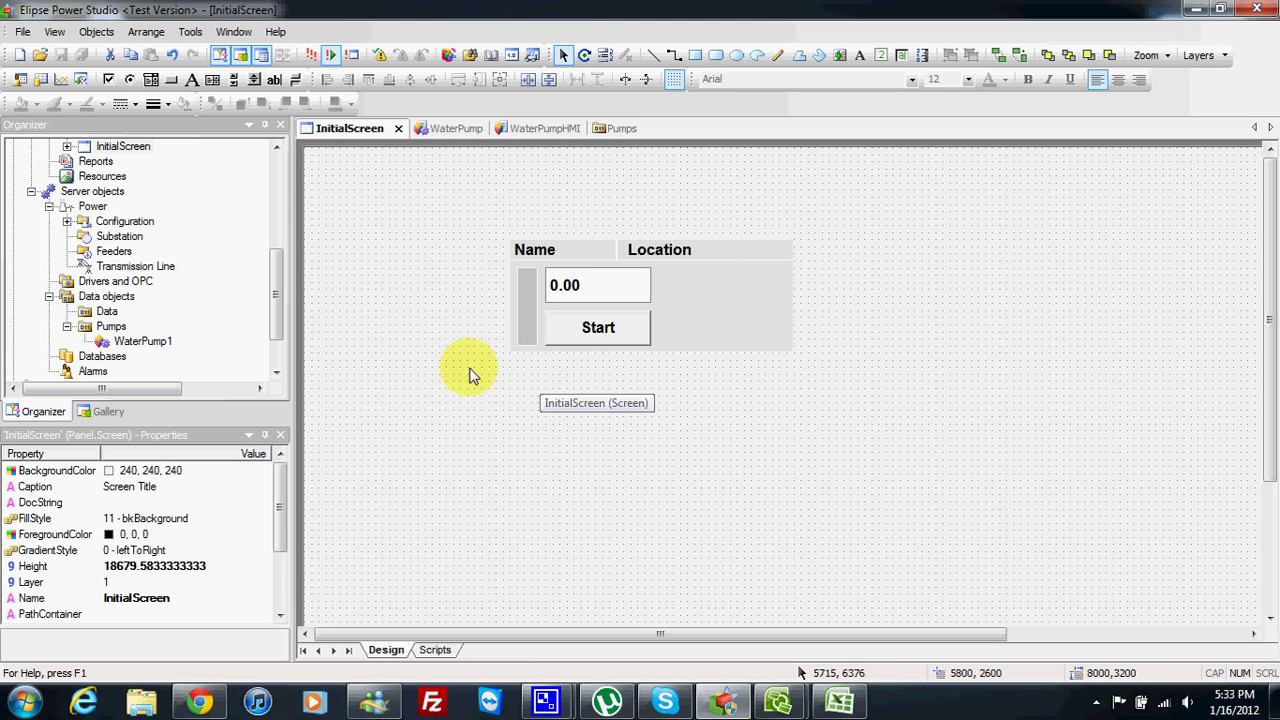
Step: Compare the property definitions of the WaterPump XObject and the WaterPumpHMI XControl in the Objects Library
scroll(278, 322, "down", 1)
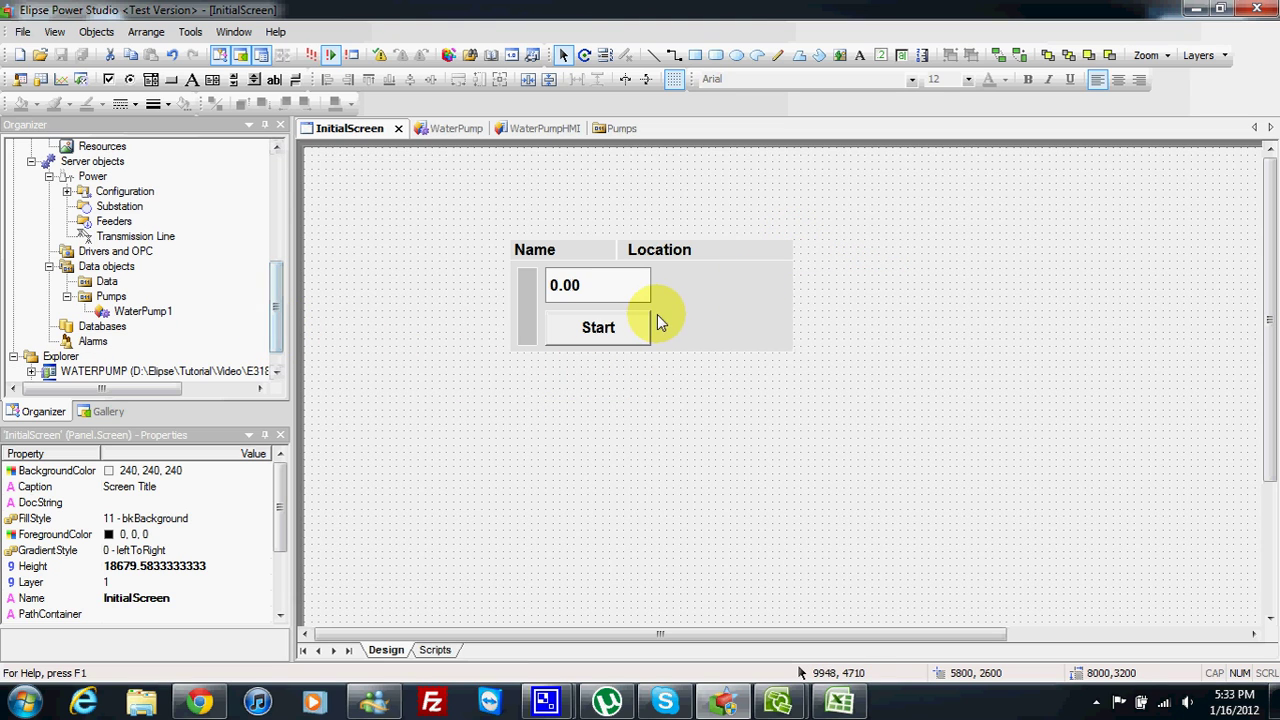
left_click_drag(278, 322, 266, 229)
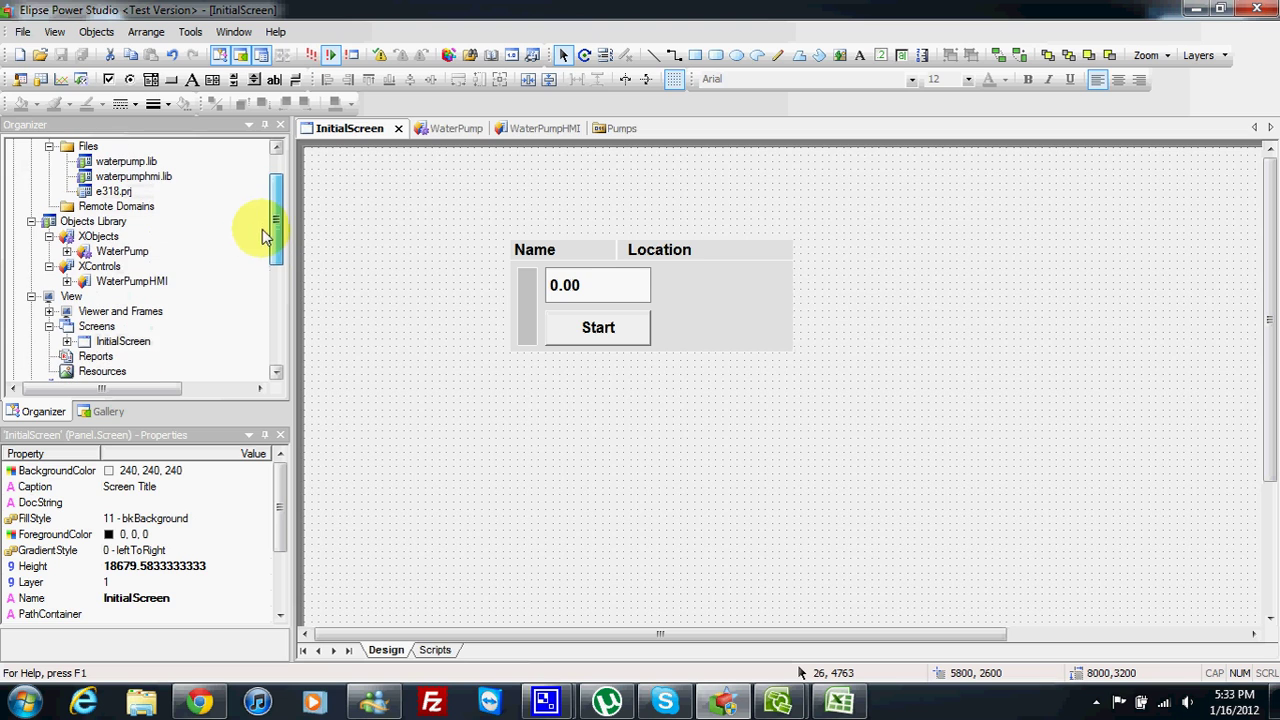
double_click(130, 251)
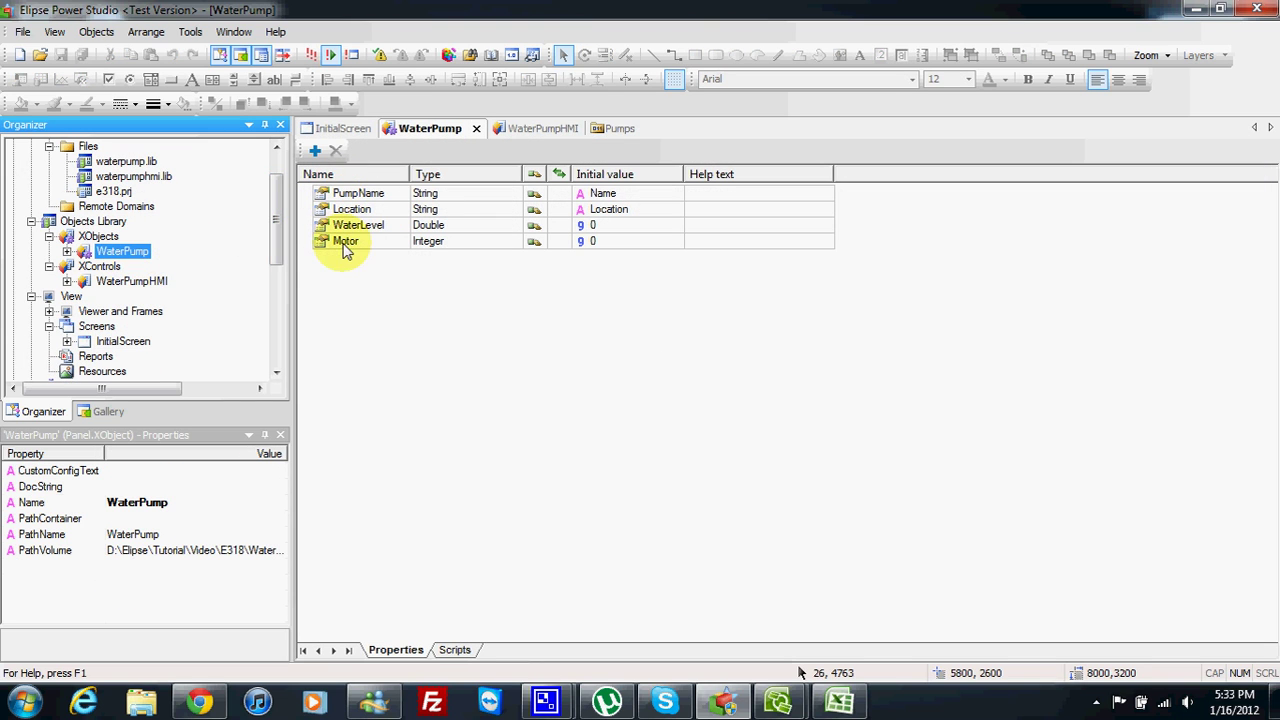
double_click(145, 282)
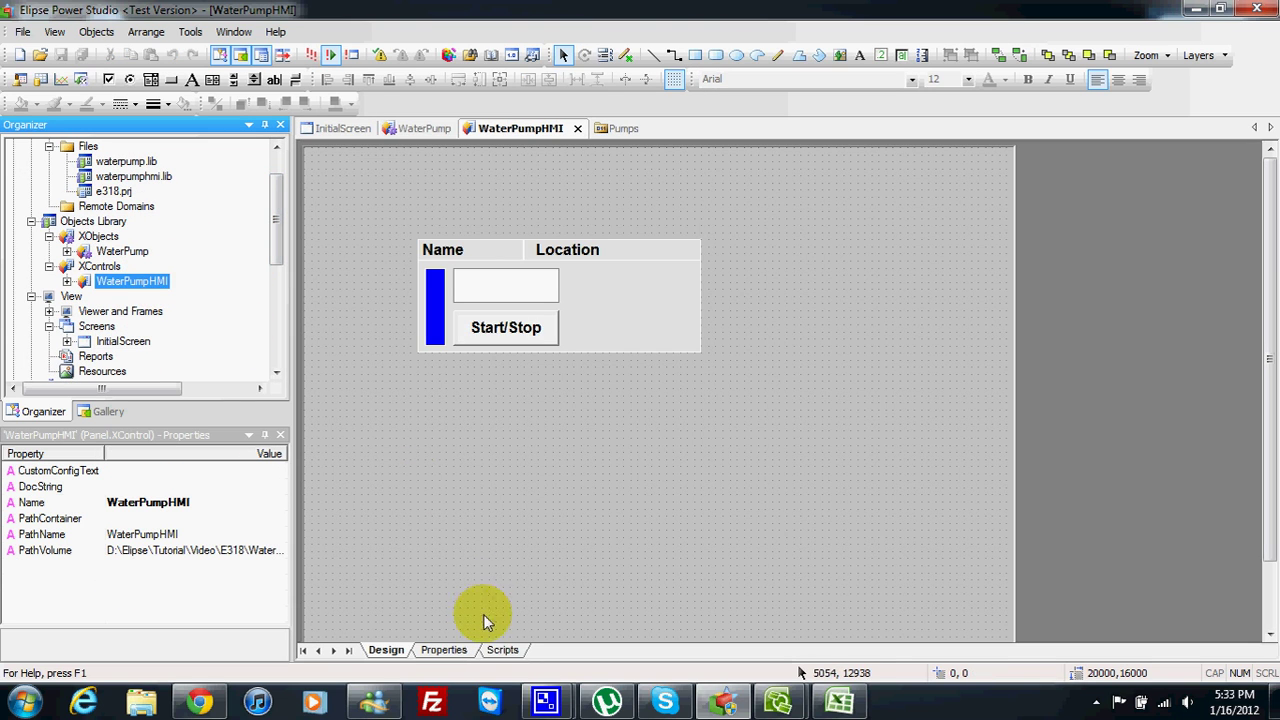
left_click(450, 651)
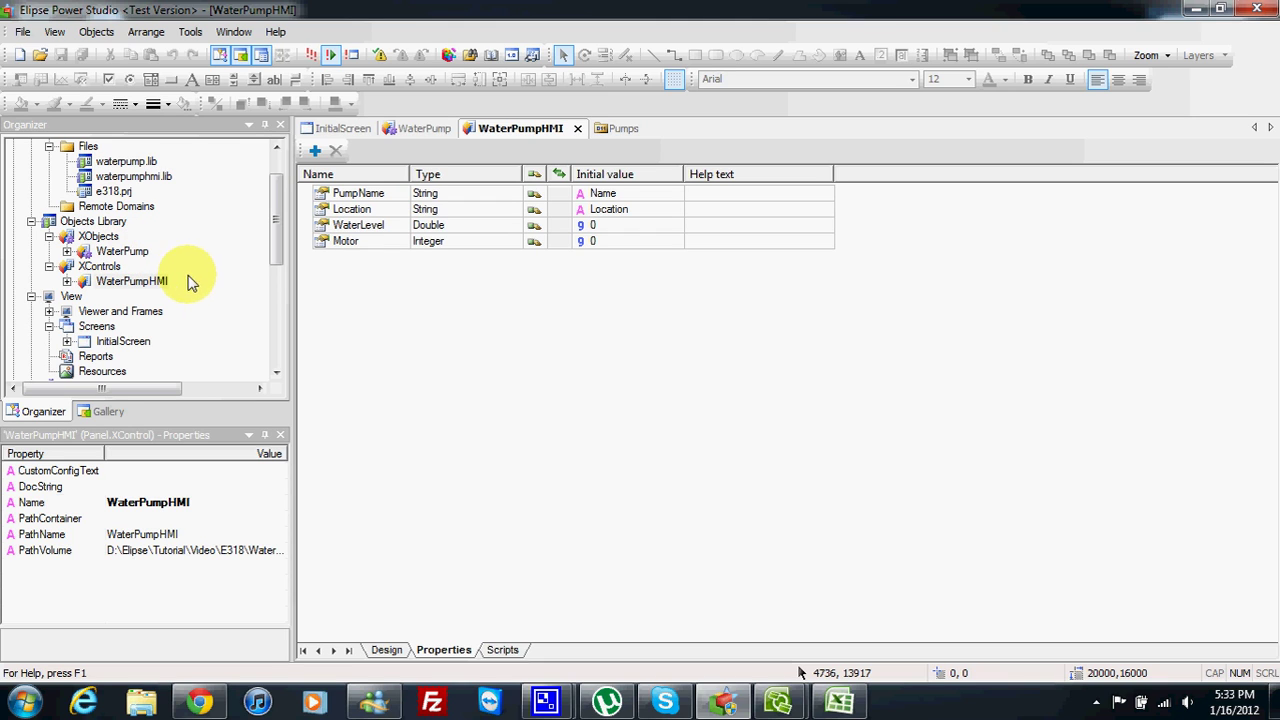
left_click(120, 282)
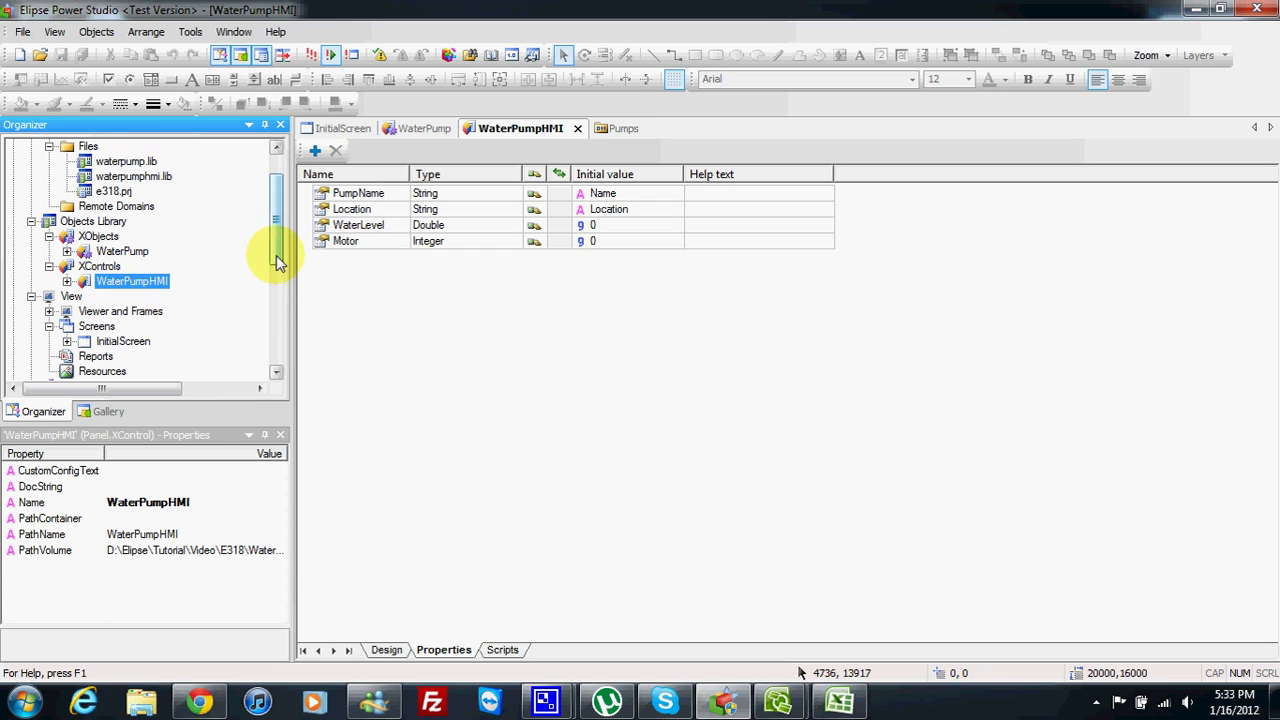
scroll(278, 255, "down", 1)
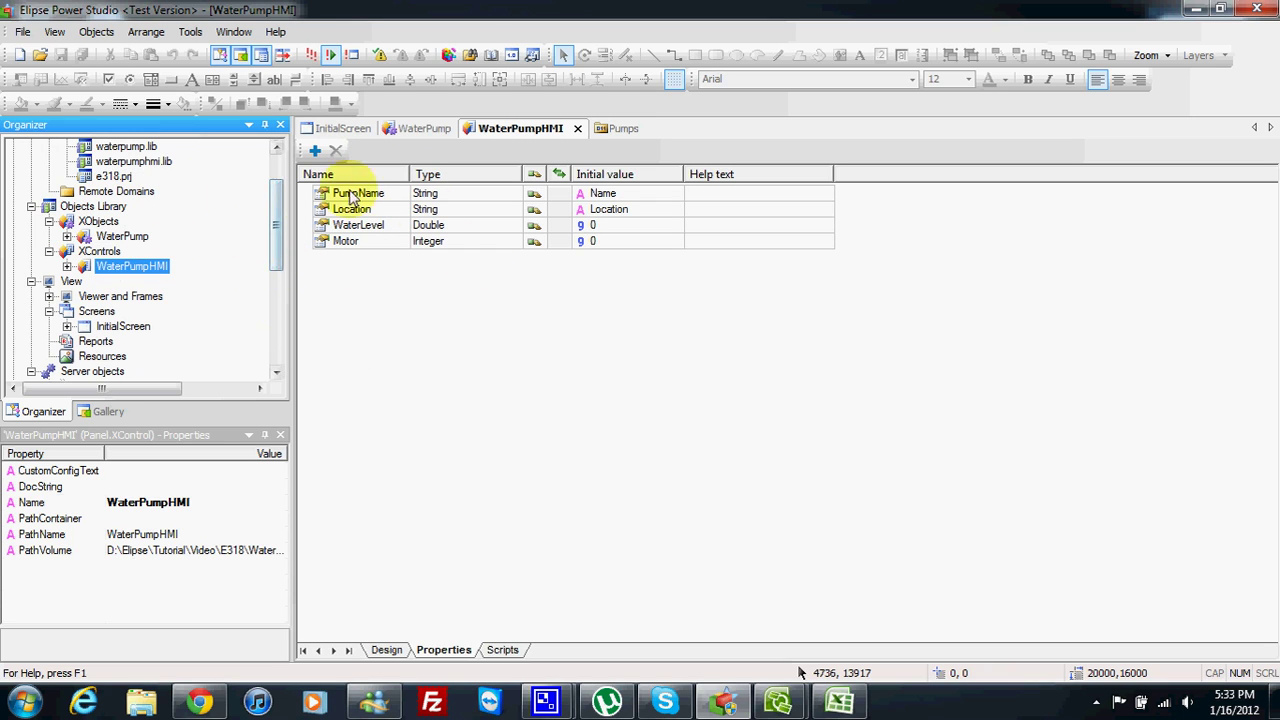
scroll(280, 255, "up", 1)
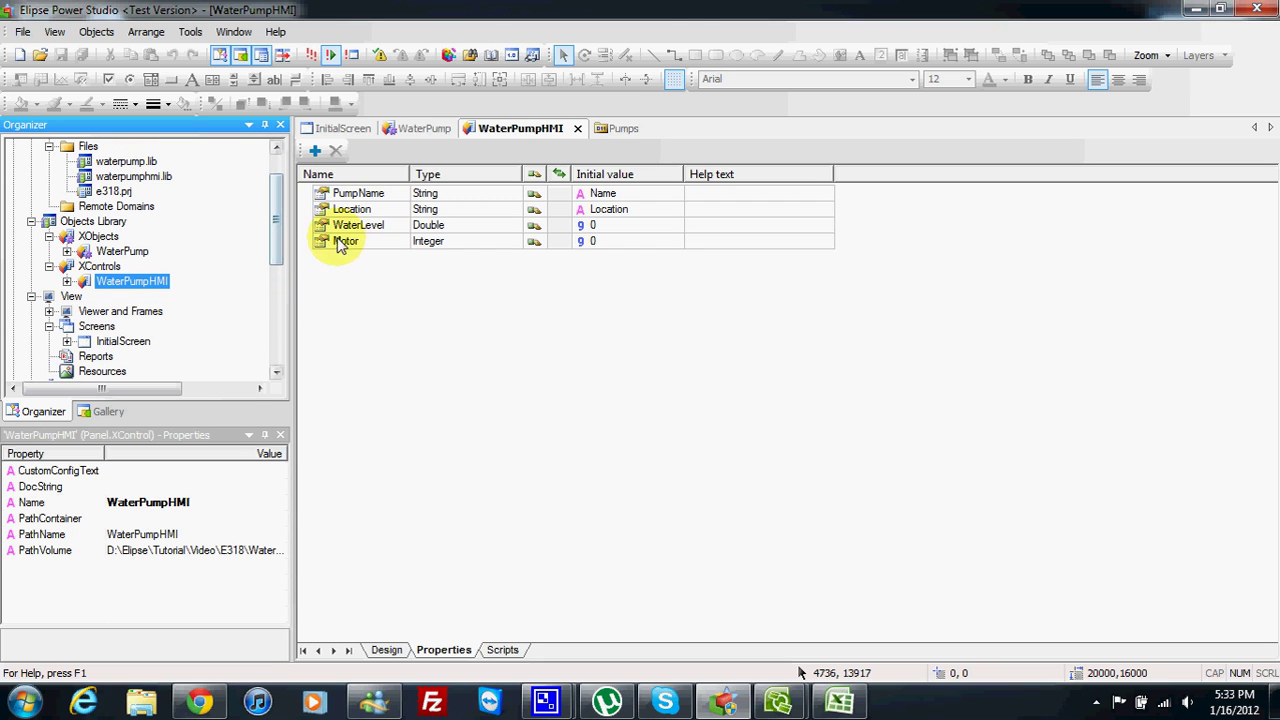
double_click(123, 252)
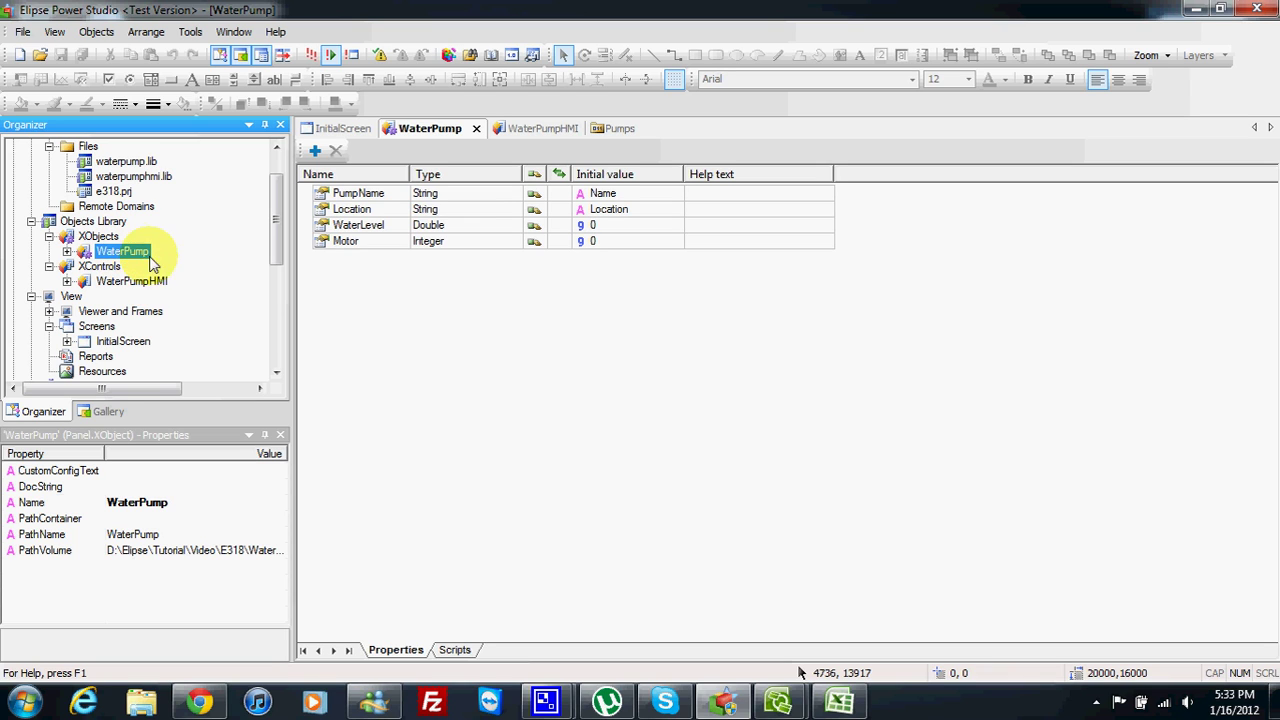
double_click(128, 280)
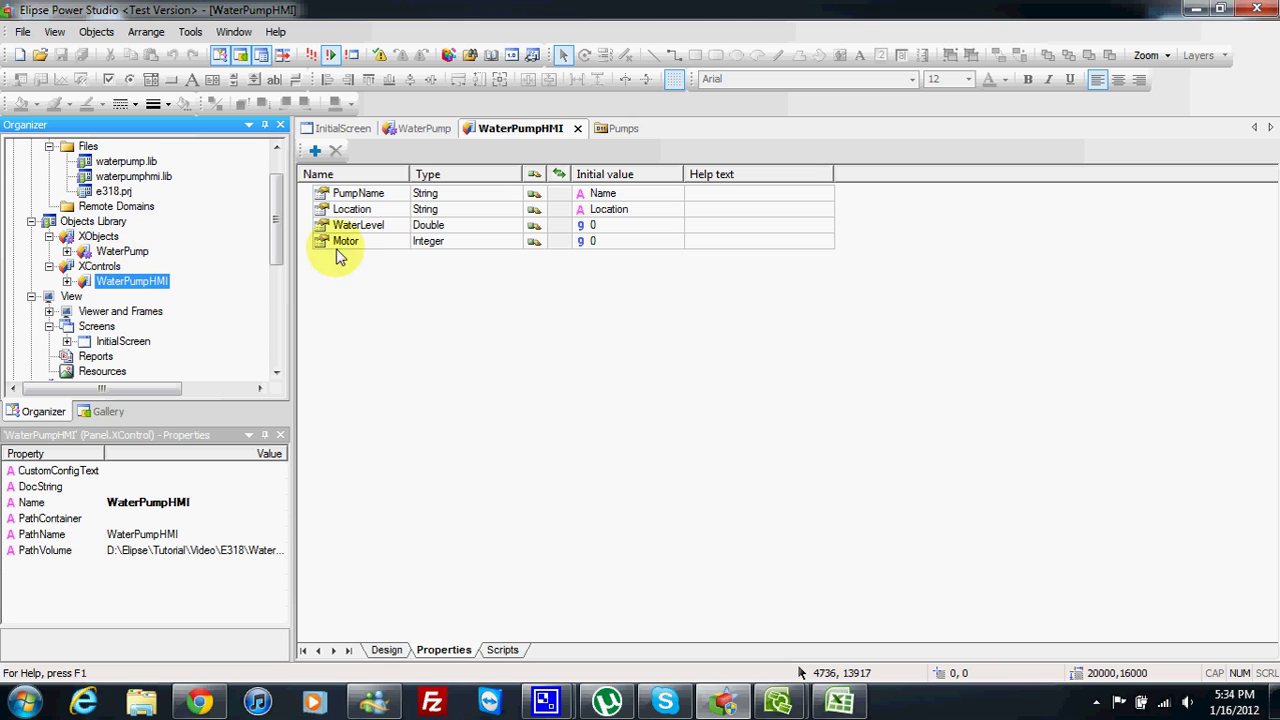
Step: Delete the PumpName, Location, WaterLevel and Motor properties from the WaterPumpHMI XControl
left_click(340, 193)
left_click(335, 151)
left_click(335, 151)
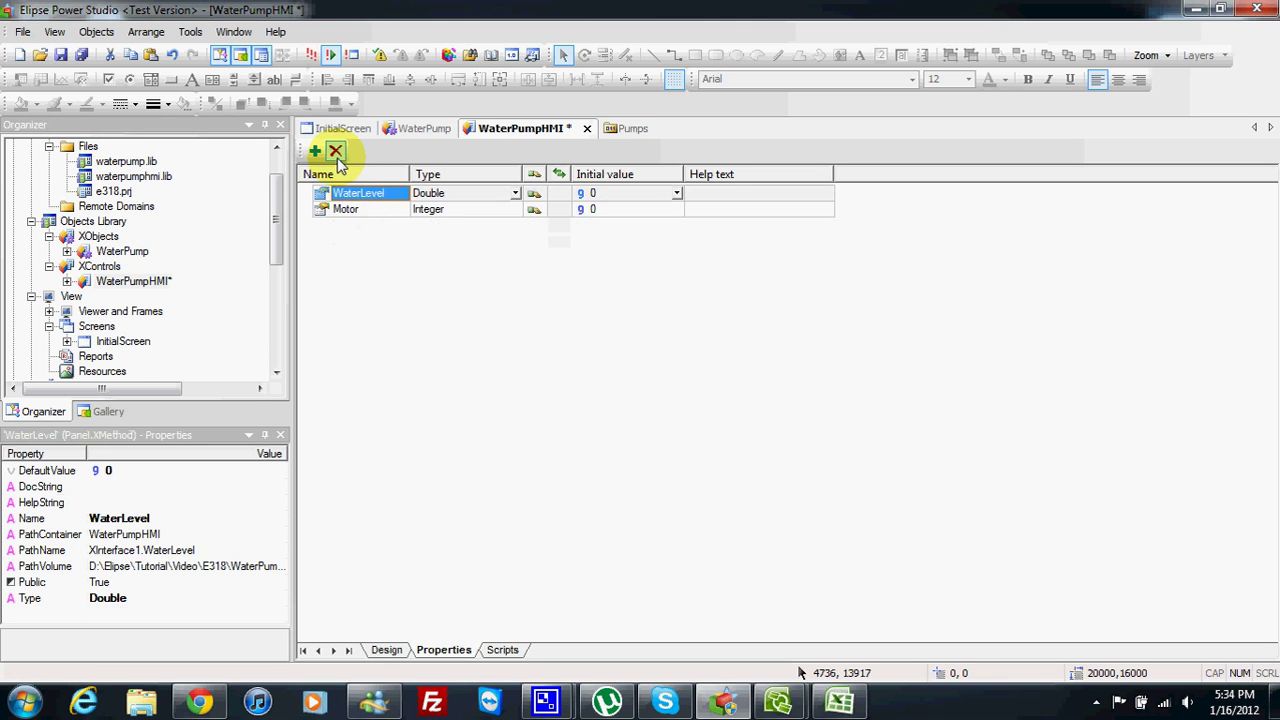
left_click(335, 151)
left_click(335, 151)
Step: Add a property named Source with the type WaterPump to the WaterPumpHMI XControl and save the changes
left_click(316, 152)
left_click(350, 194)
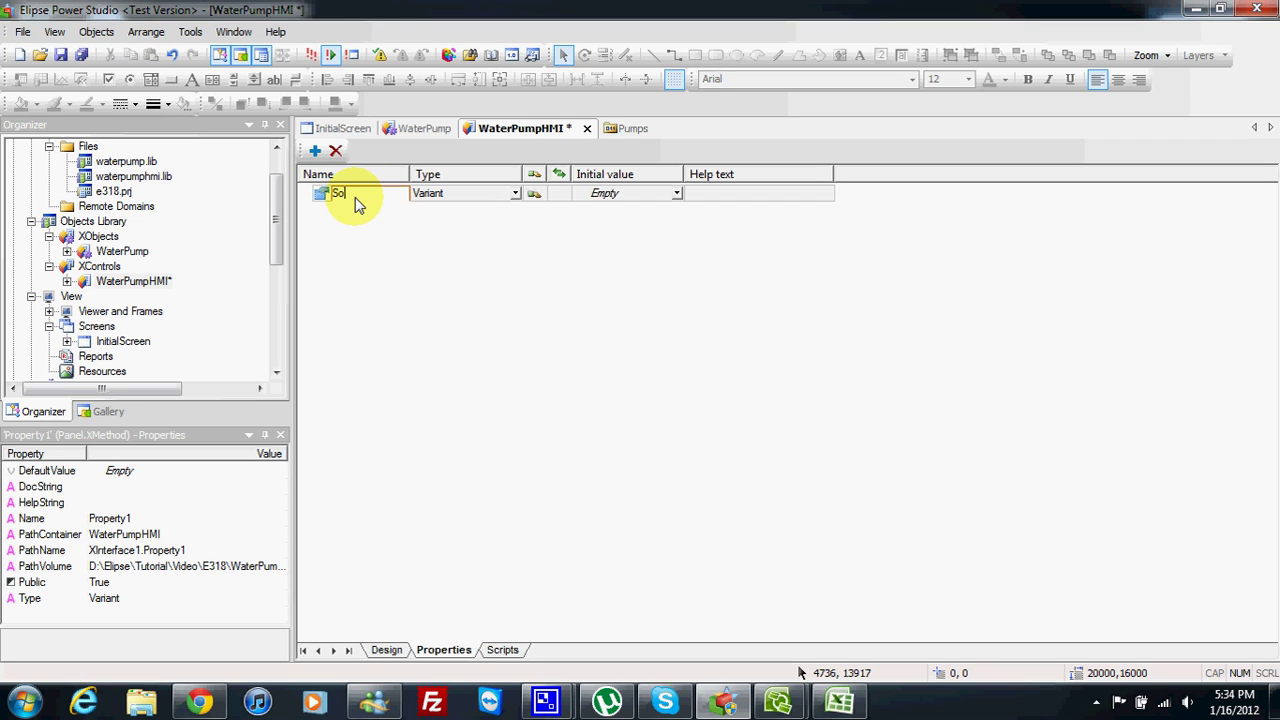
key("Return")
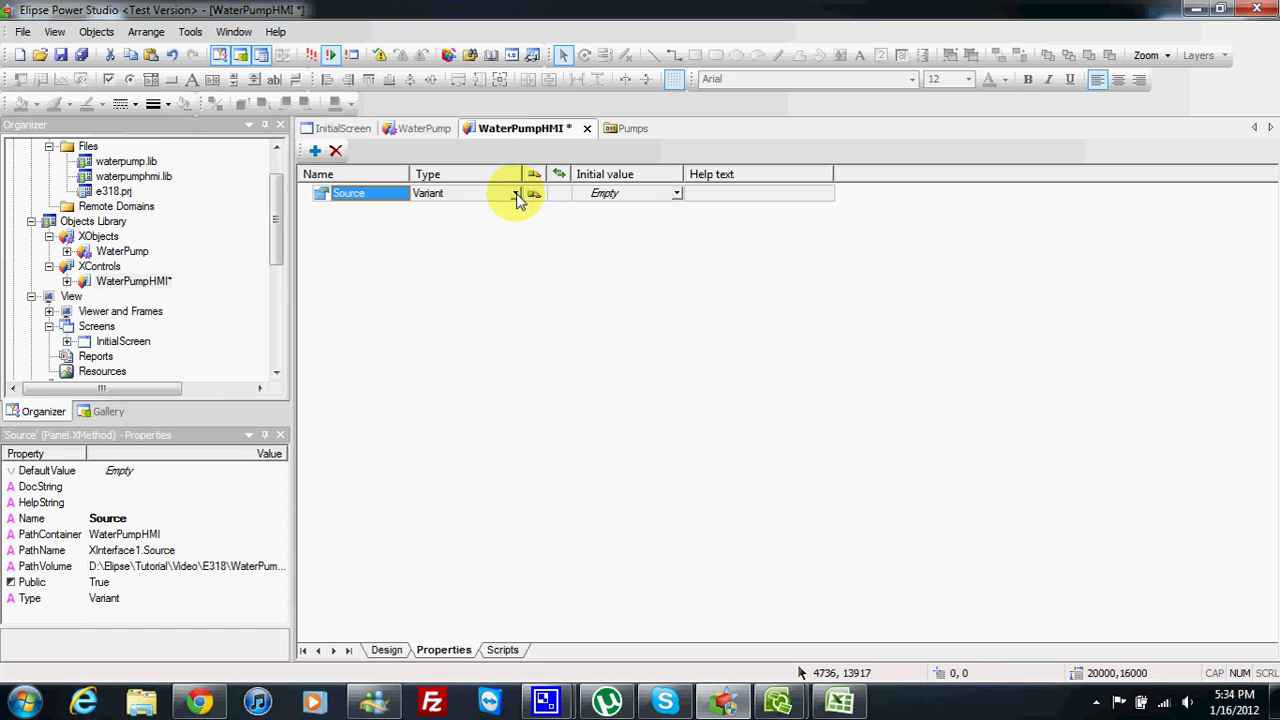
left_click(516, 194)
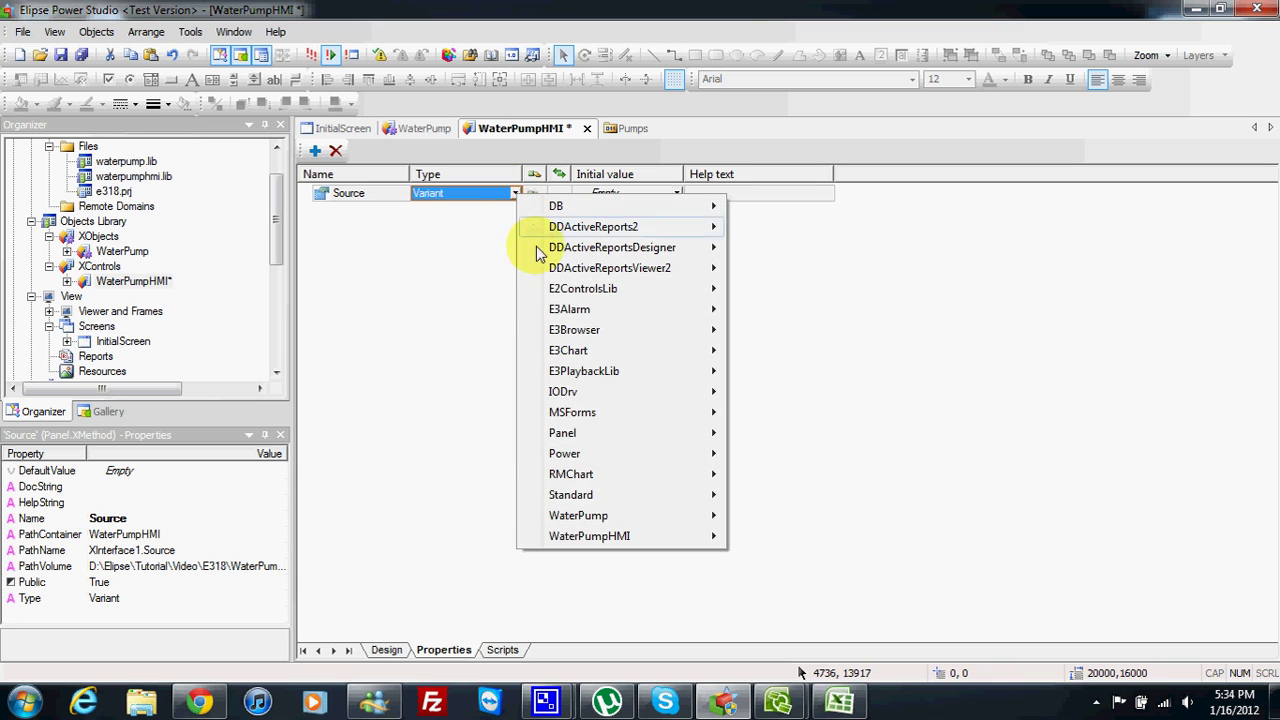
mouse_move(585, 540)
mouse_move(590, 515)
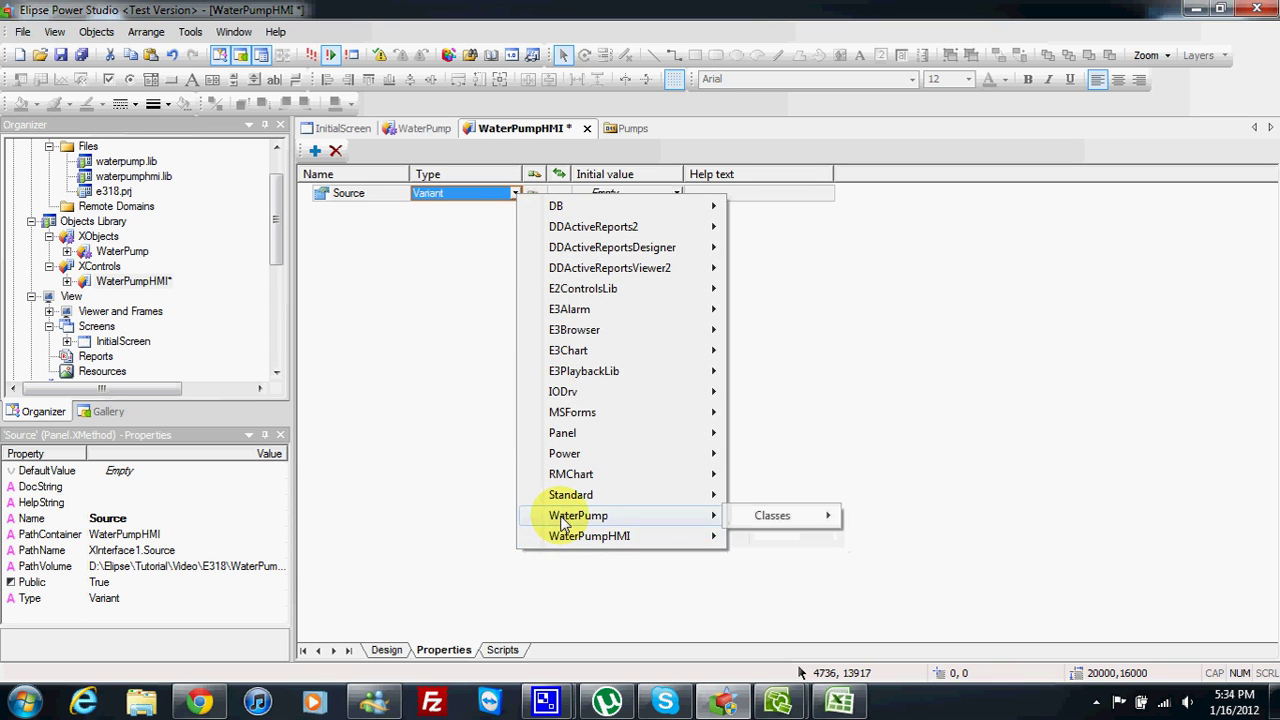
mouse_move(778, 522)
left_click(886, 515)
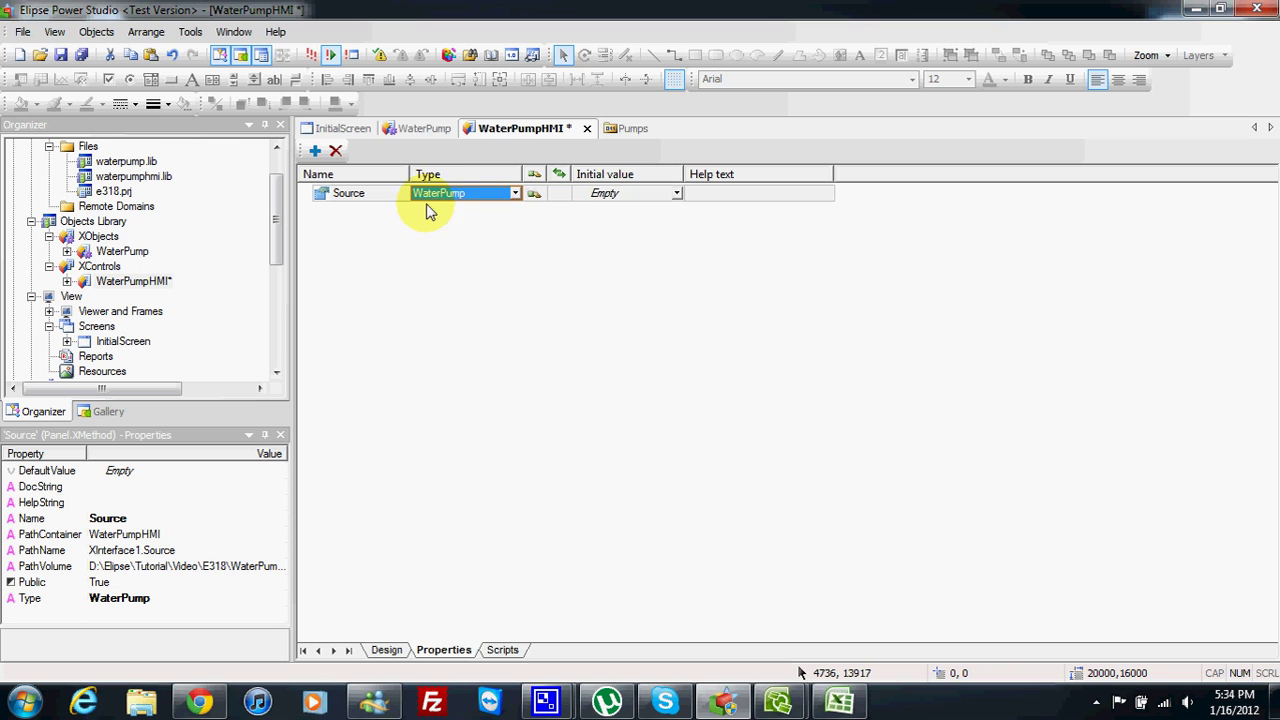
left_click(61, 54)
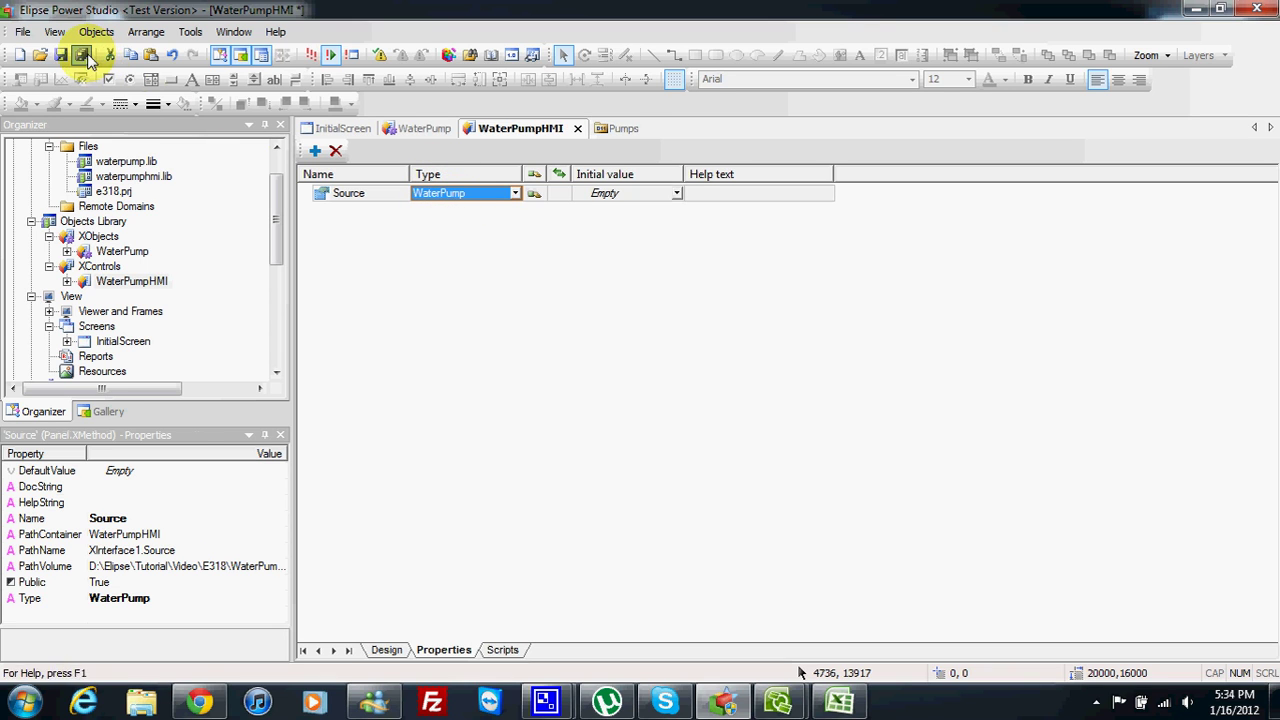
Step: Examine the links of the WaterPumpHMI design's objects for sources that use the deleted properties
double_click(131, 284)
left_click(386, 650)
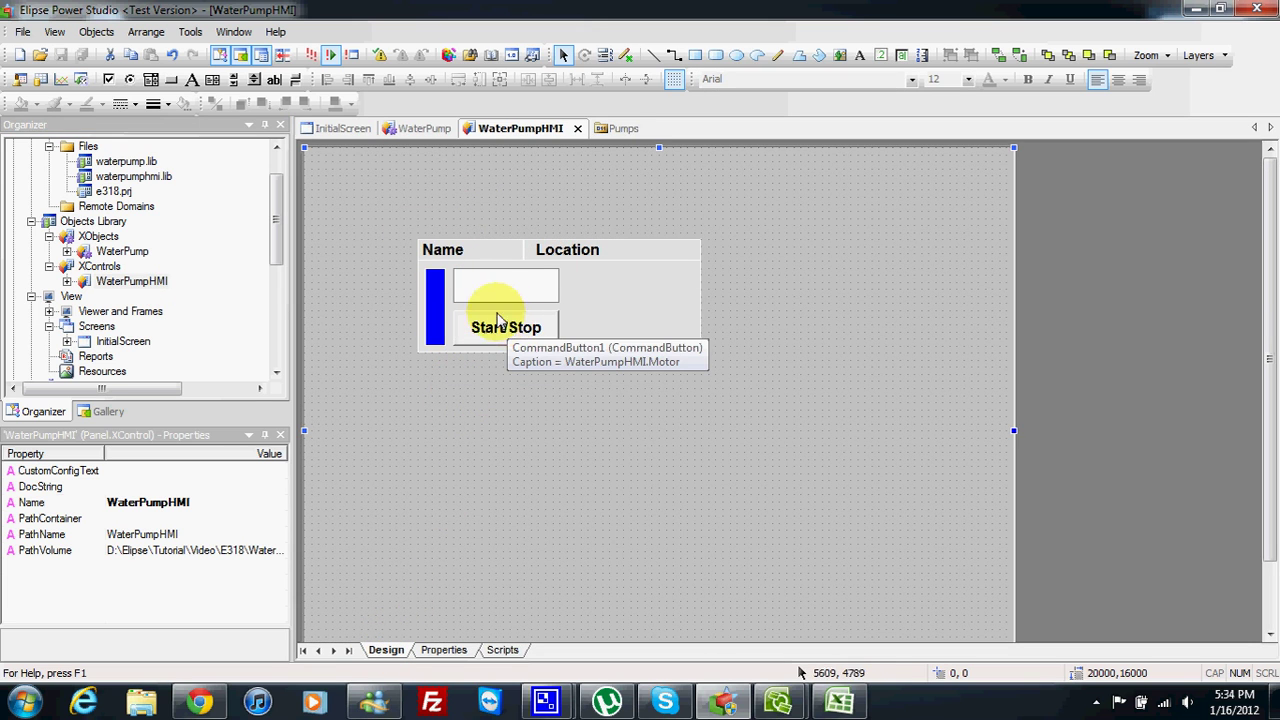
right_click(140, 284)
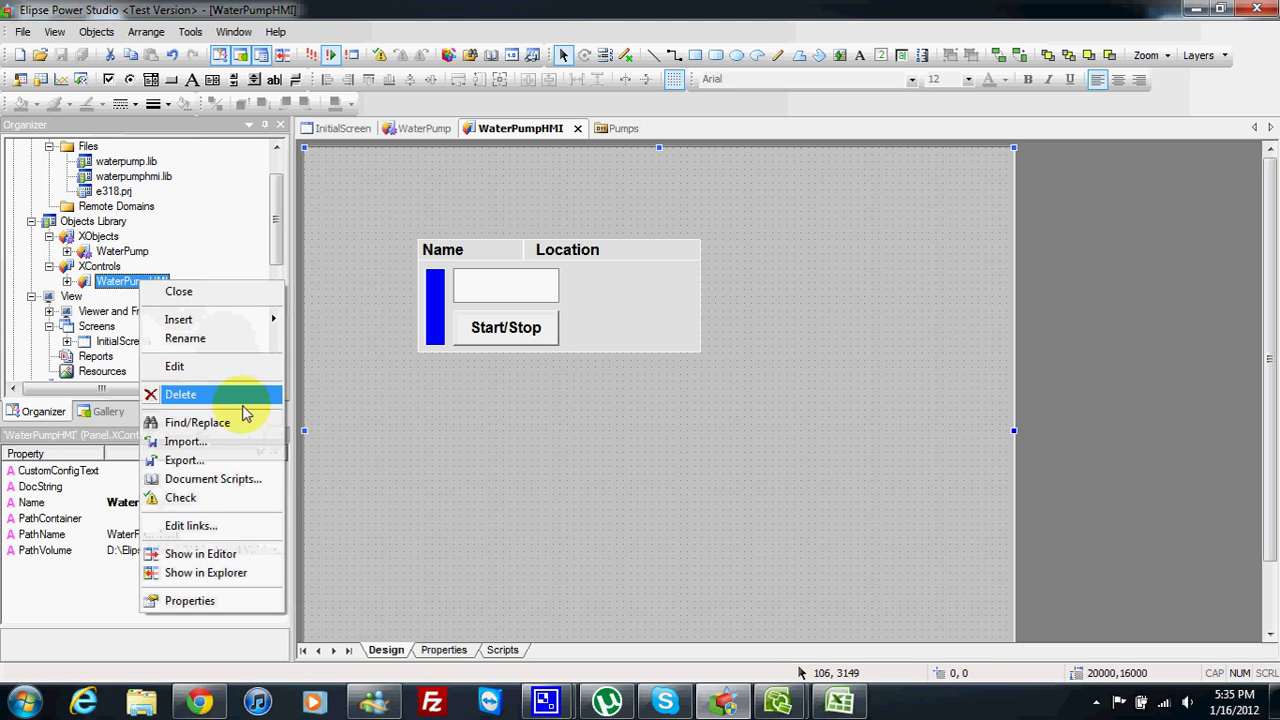
left_click(245, 524)
left_click_drag(666, 224, 457, 114)
left_click_drag(697, 226, 795, 215)
left_click_drag(663, 120, 886, 200)
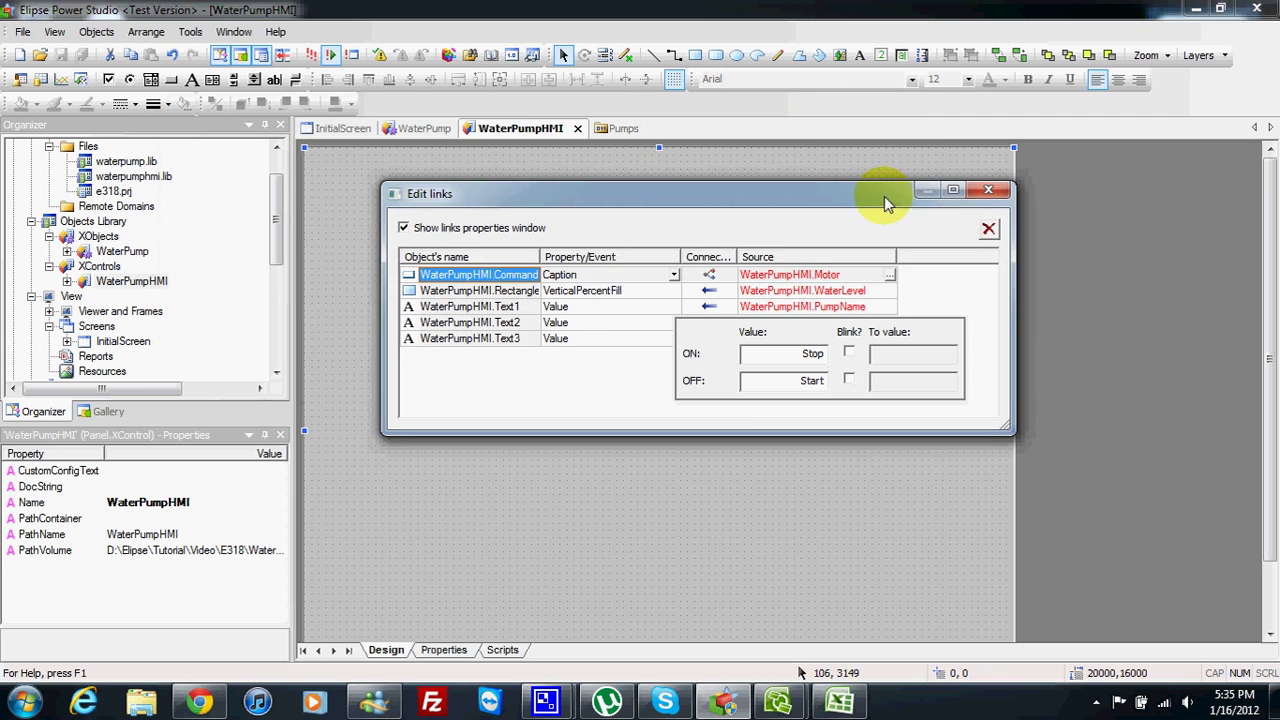
left_click(983, 187)
Step: Register the loaded libraries and reopen the WaterPumpHMI XControl's property definitions
right_click(110, 224)
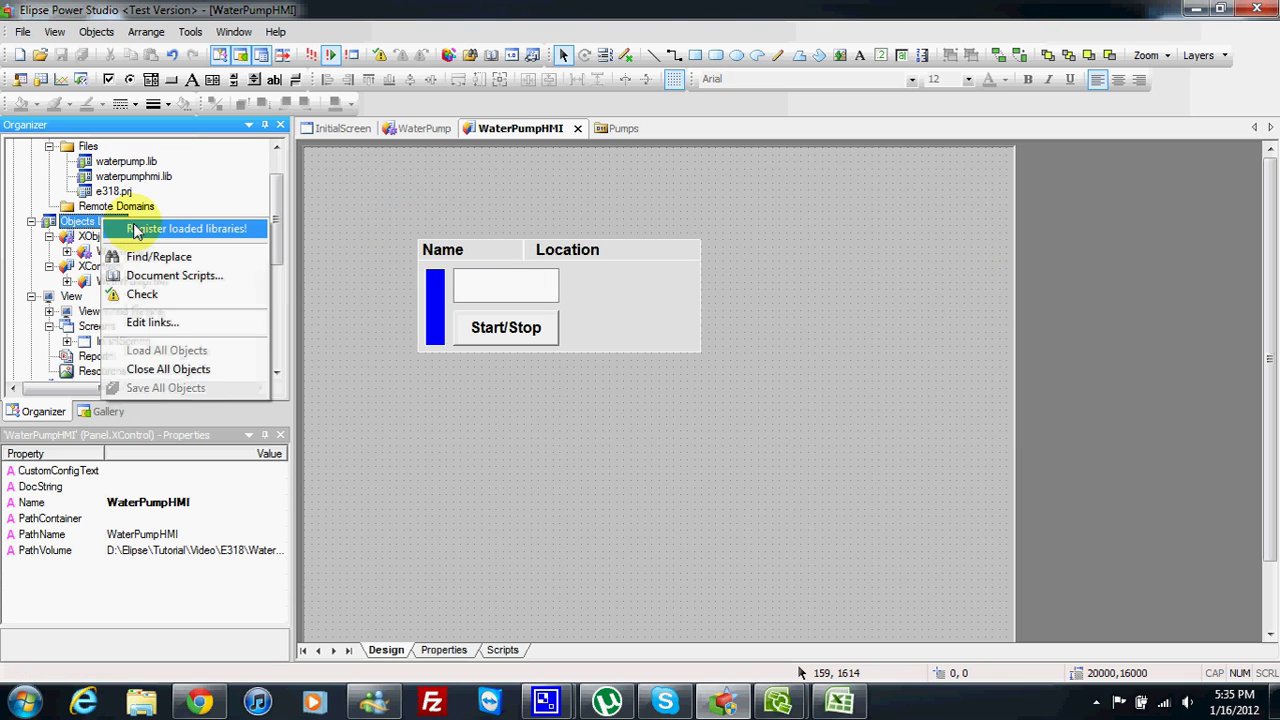
left_click(138, 229)
double_click(131, 281)
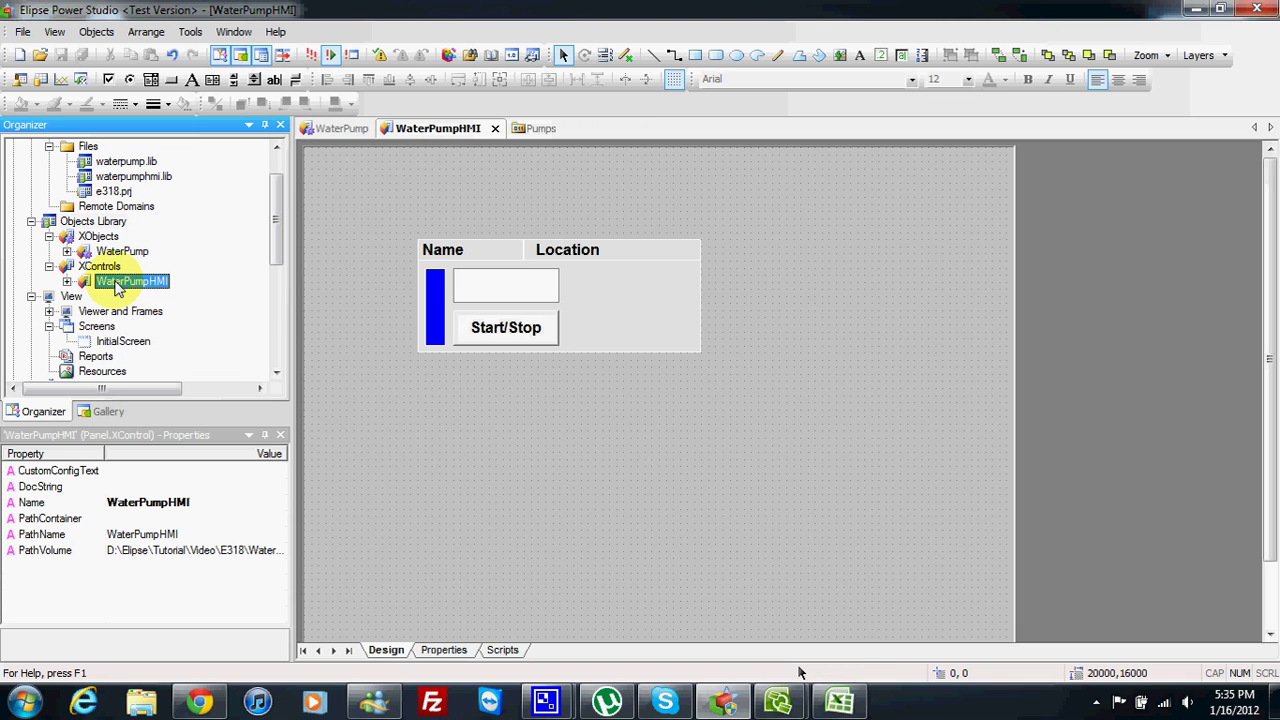
left_click(445, 650)
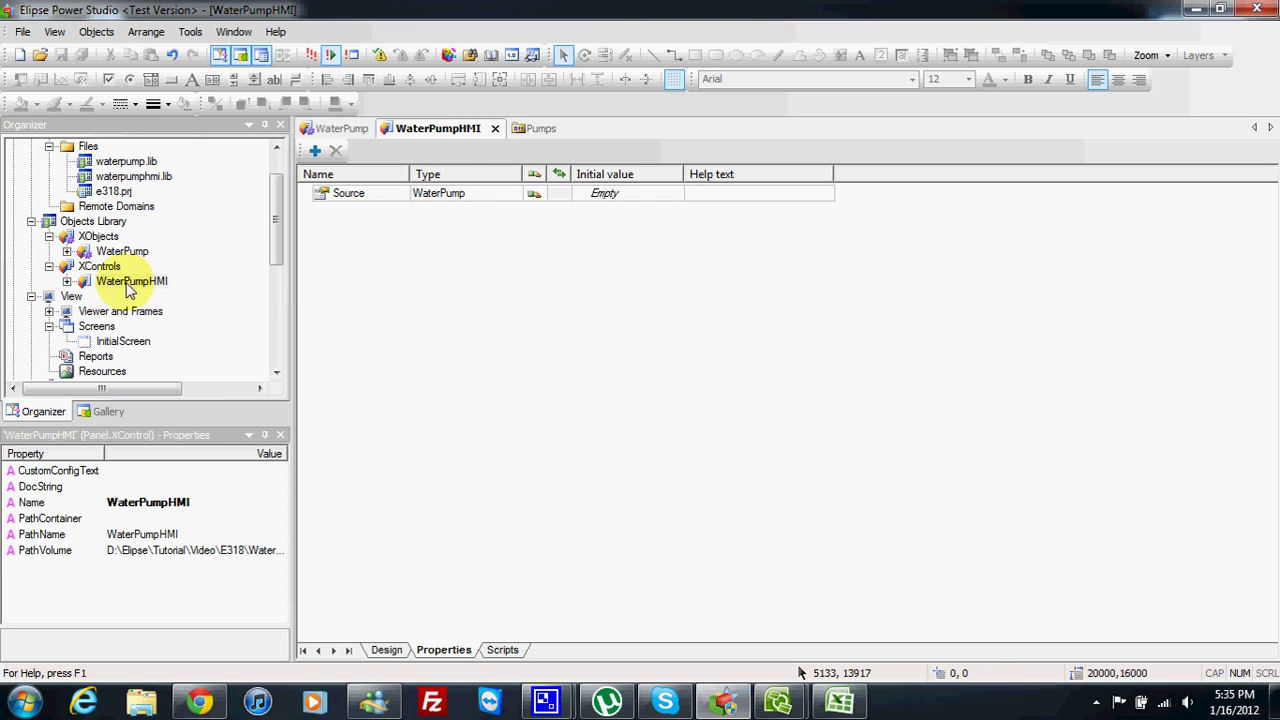
right_click(112, 222)
key("Escape")
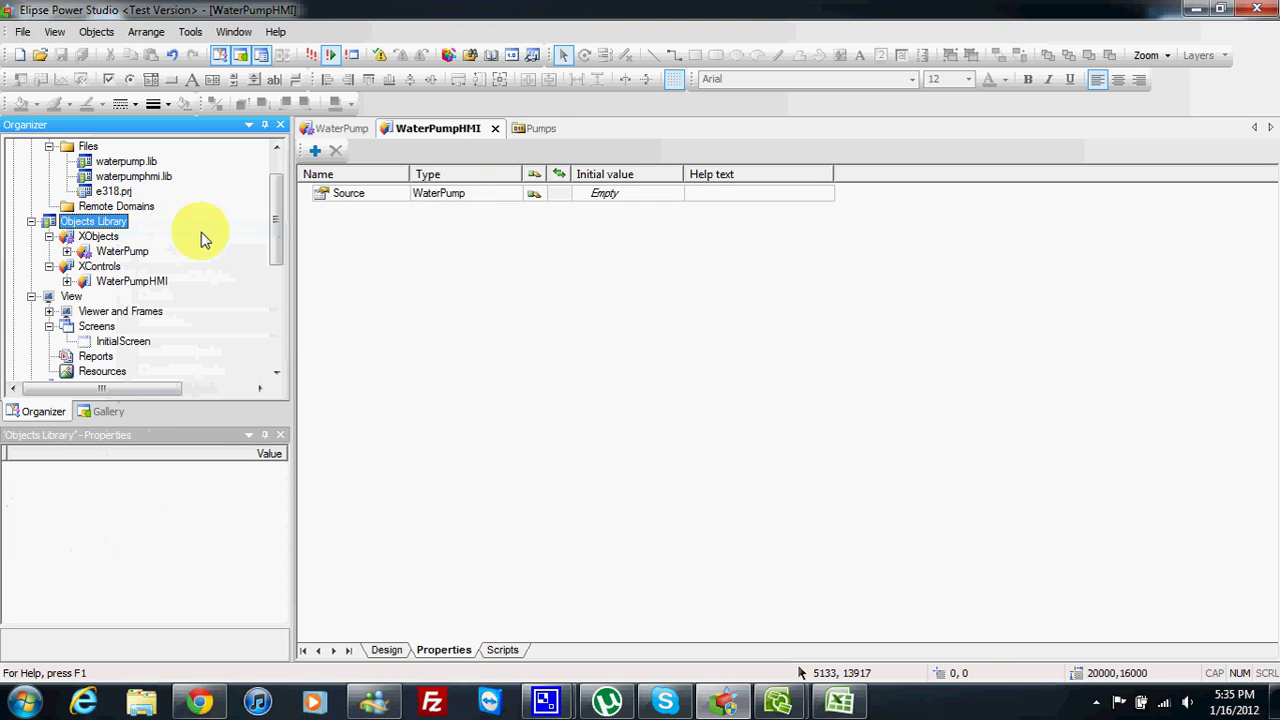
Step: Open the list of links of the WaterPumpHMI XControl for editing and widen its Source column
left_click(119, 284)
right_click(119, 284)
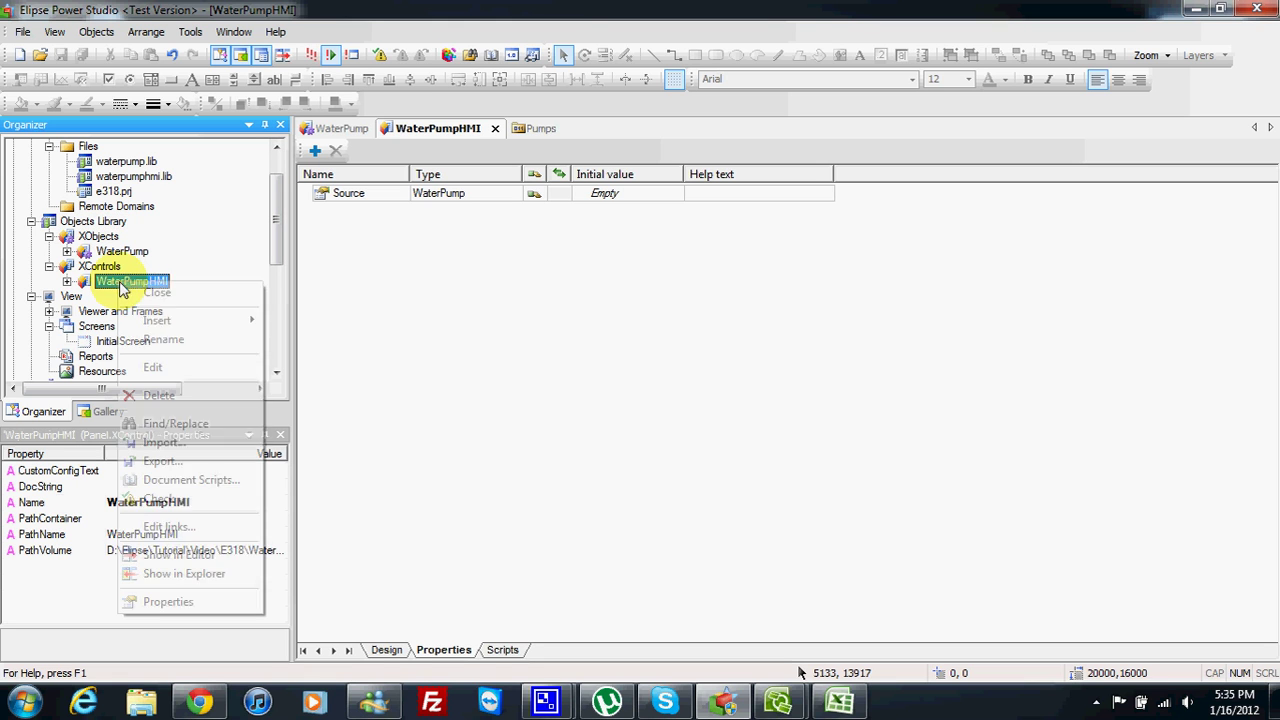
left_click(184, 529)
left_click_drag(677, 200, 573, 123)
left_click_drag(784, 164, 838, 164)
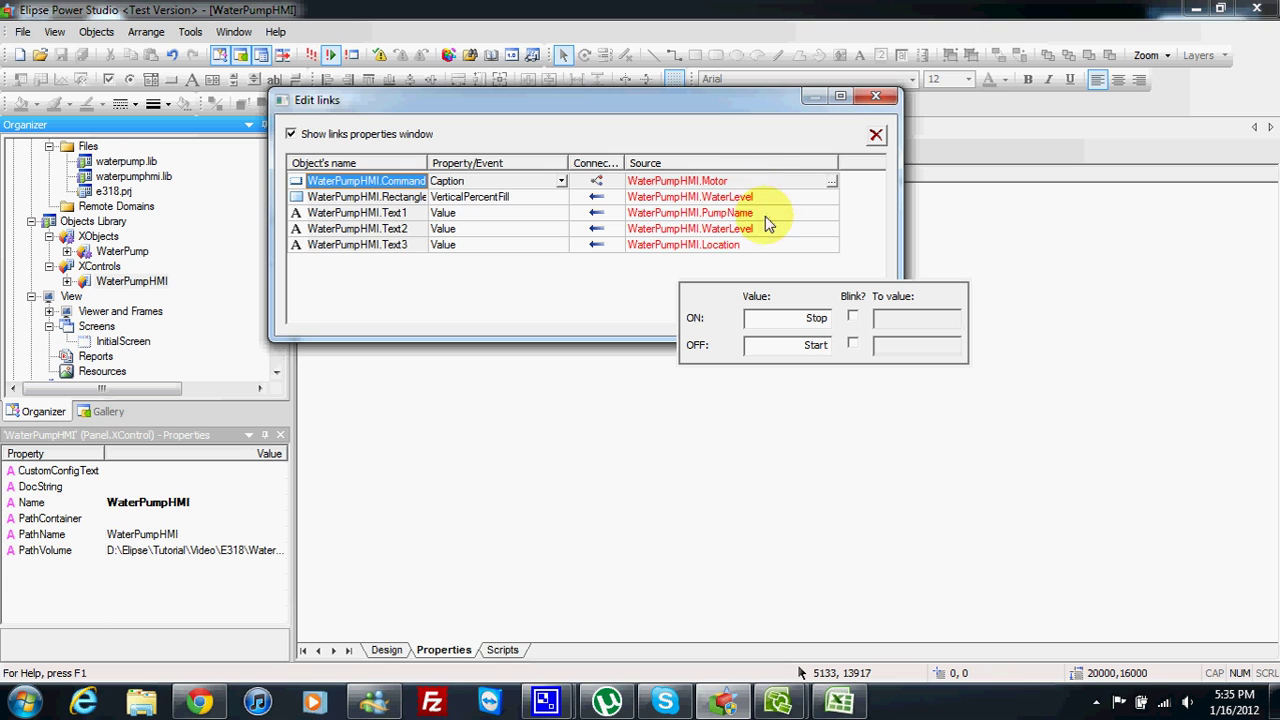
left_click_drag(658, 112, 565, 364)
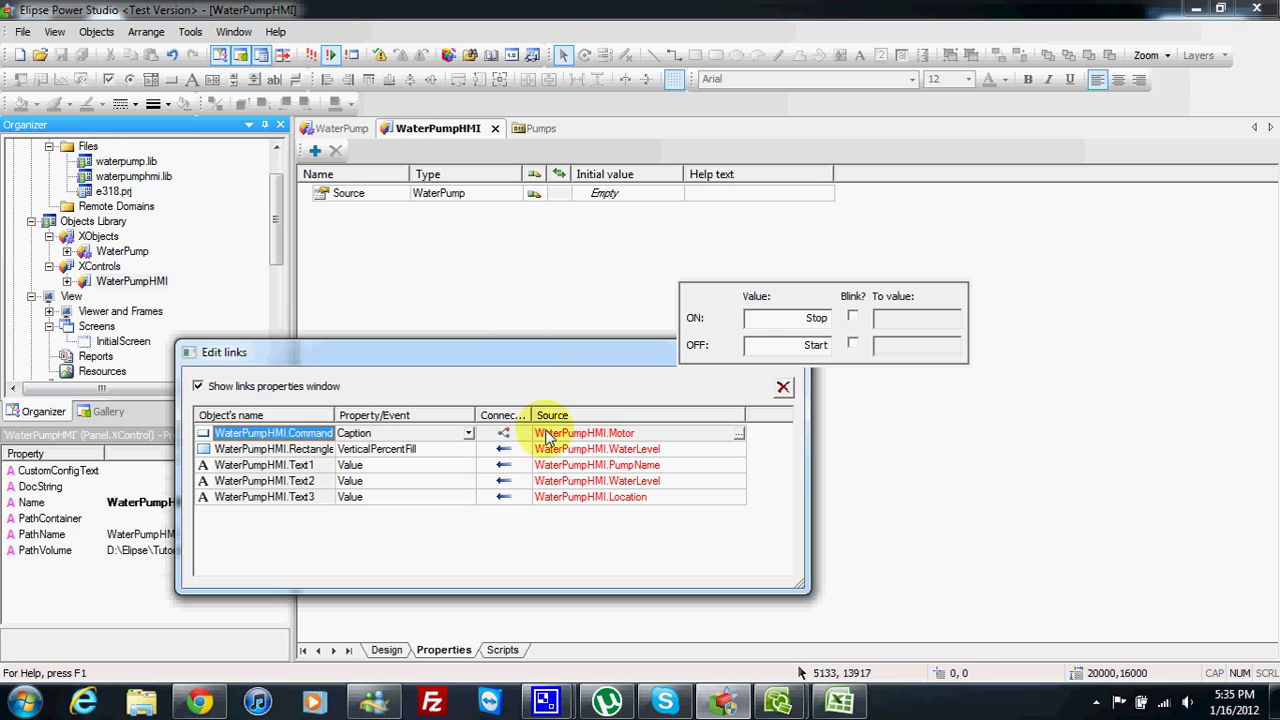
Step: Relink CommandButton1's caption to WaterPumpHMI.Source.Motor and Rectangle1's vertical fill to WaterPumpHMI.Source.WaterLevel
left_click(614, 443)
left_click(614, 443)
left_click(609, 436)
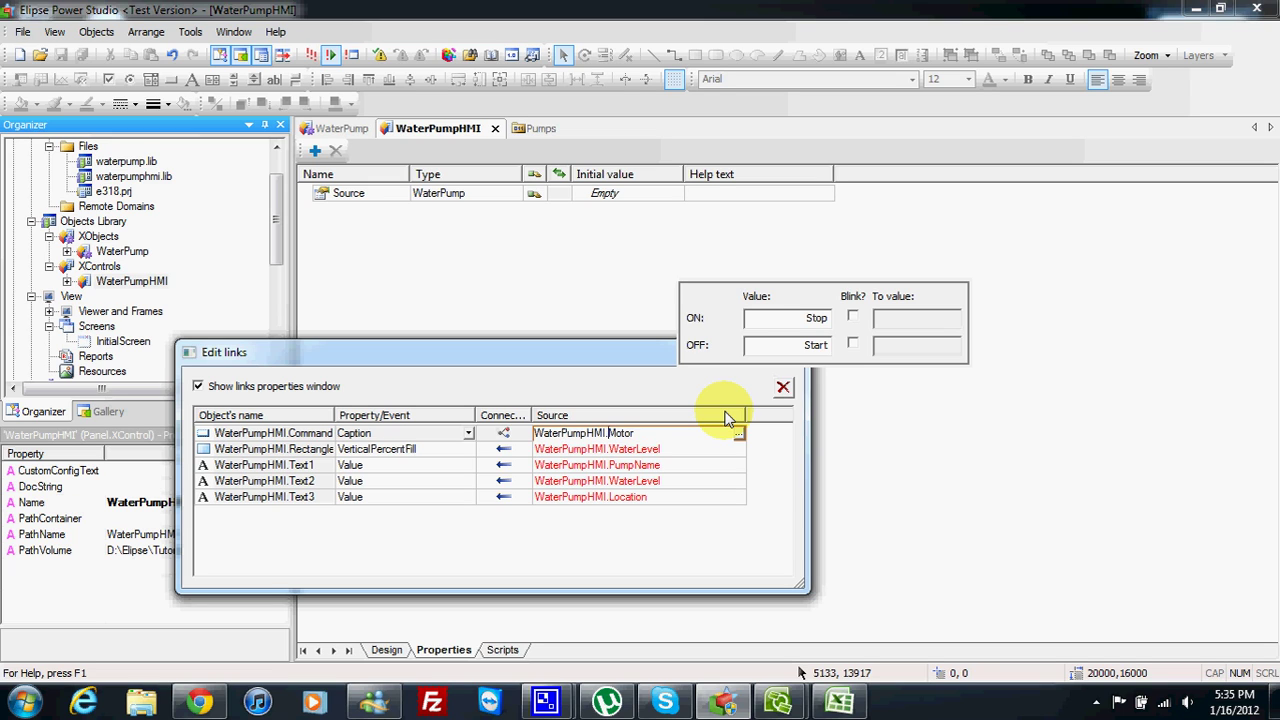
key("Return")
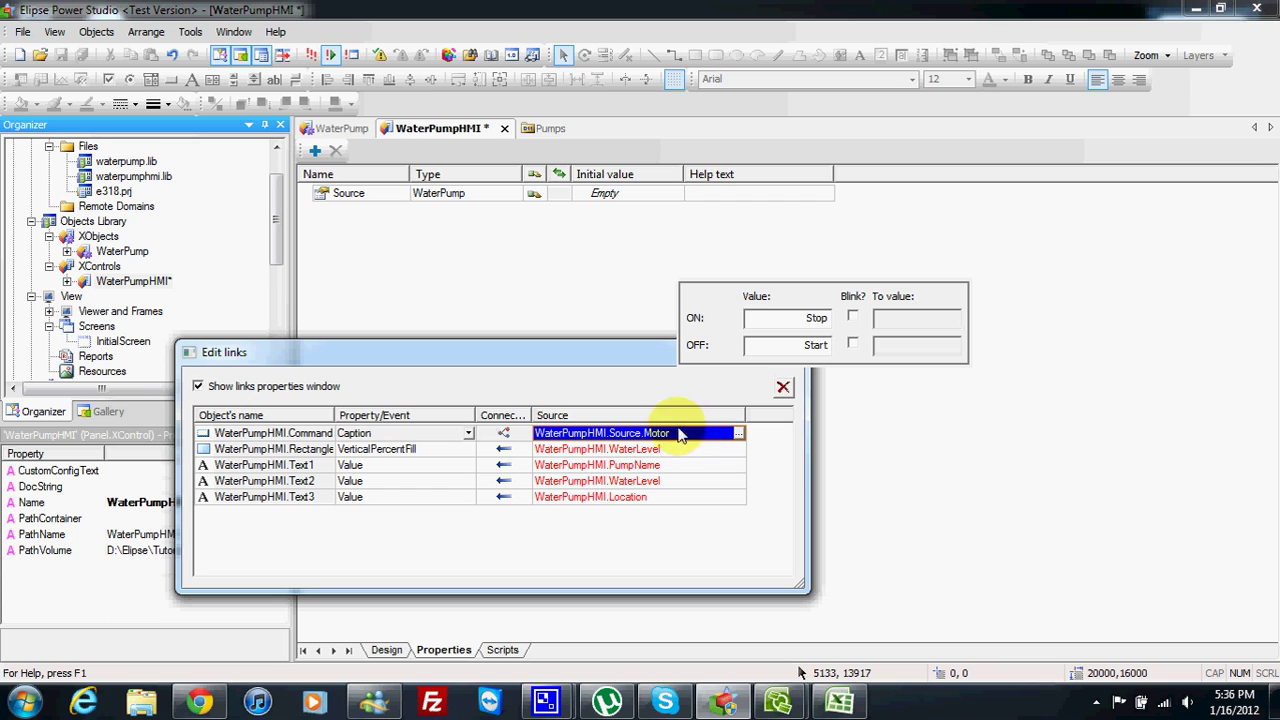
left_click(614, 448)
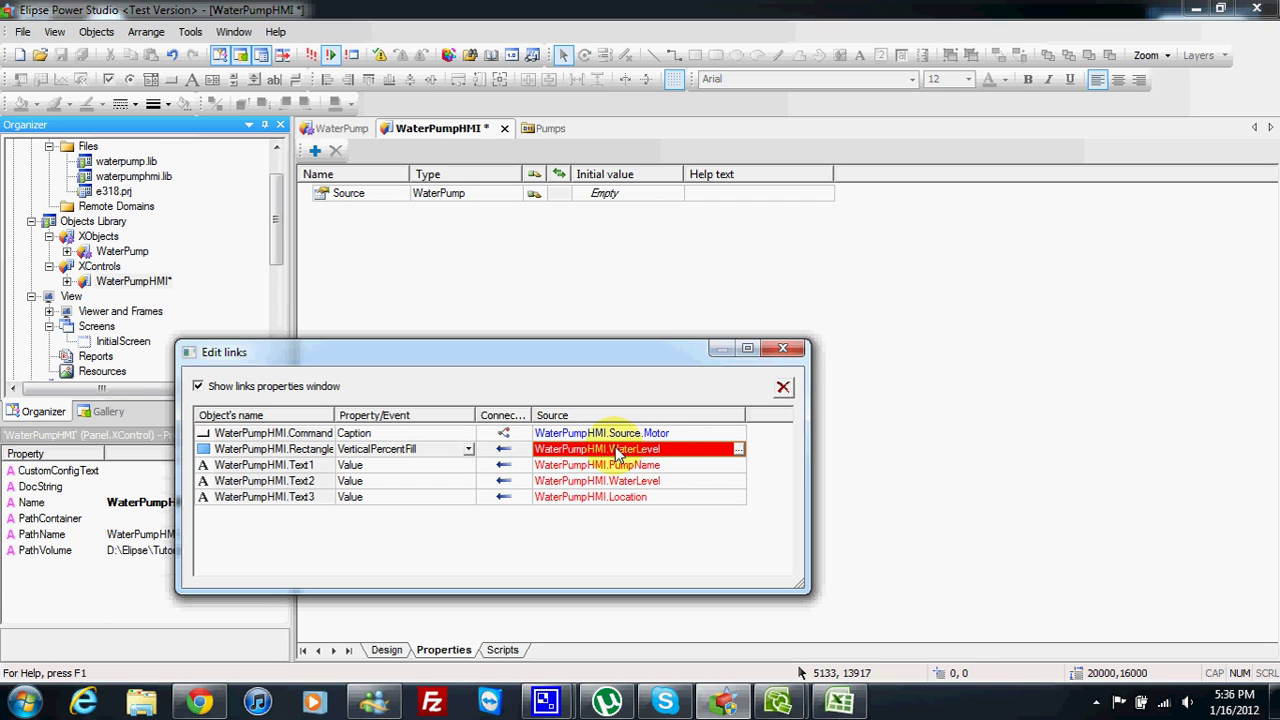
left_click(613, 450)
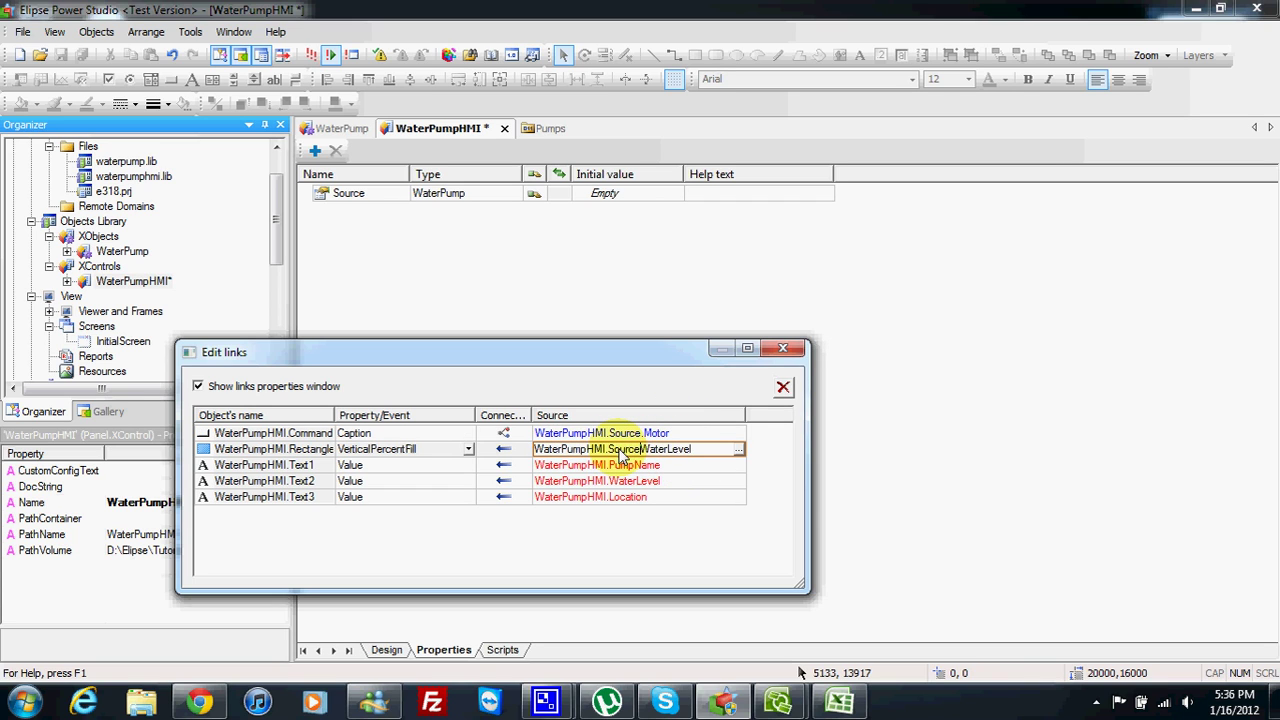
Step: Relink the values of Text1, Text2 and Text3 to WaterPumpHMI.Source.PumpName, WaterPumpHMI.Source.WaterLevel and WaterPumpHMI.Source.Location
left_click(618, 466)
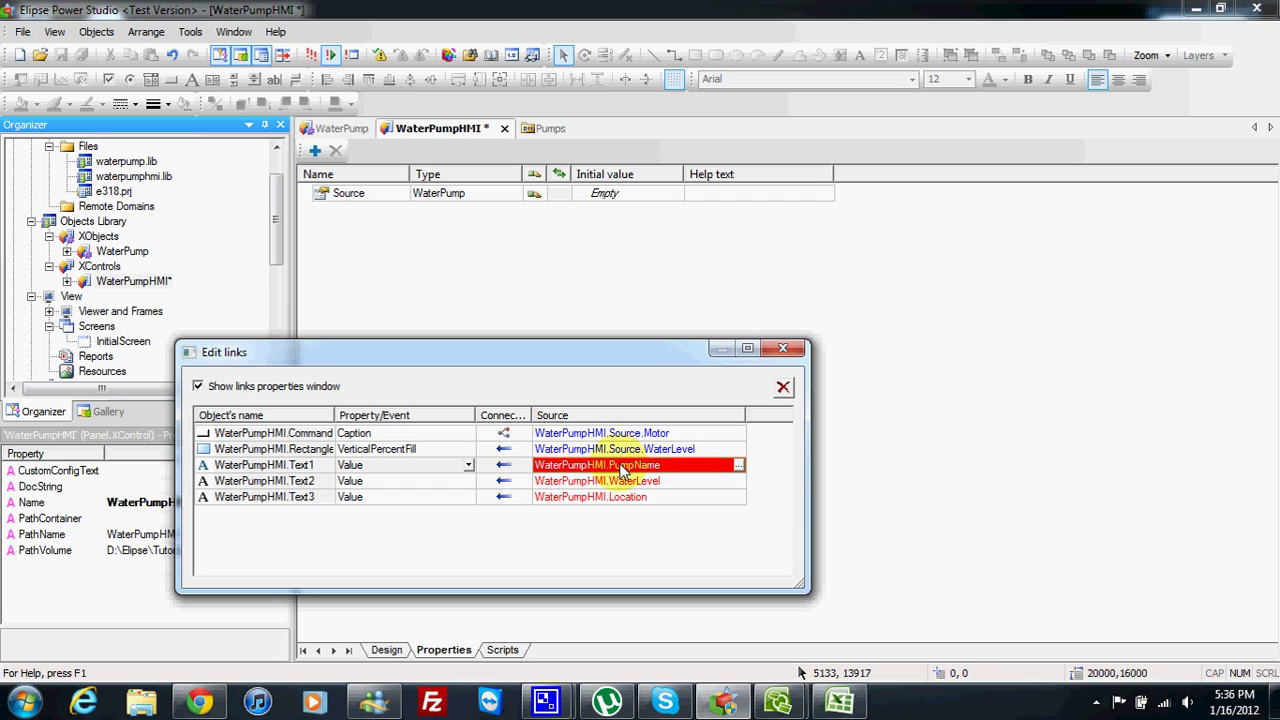
left_click(616, 468)
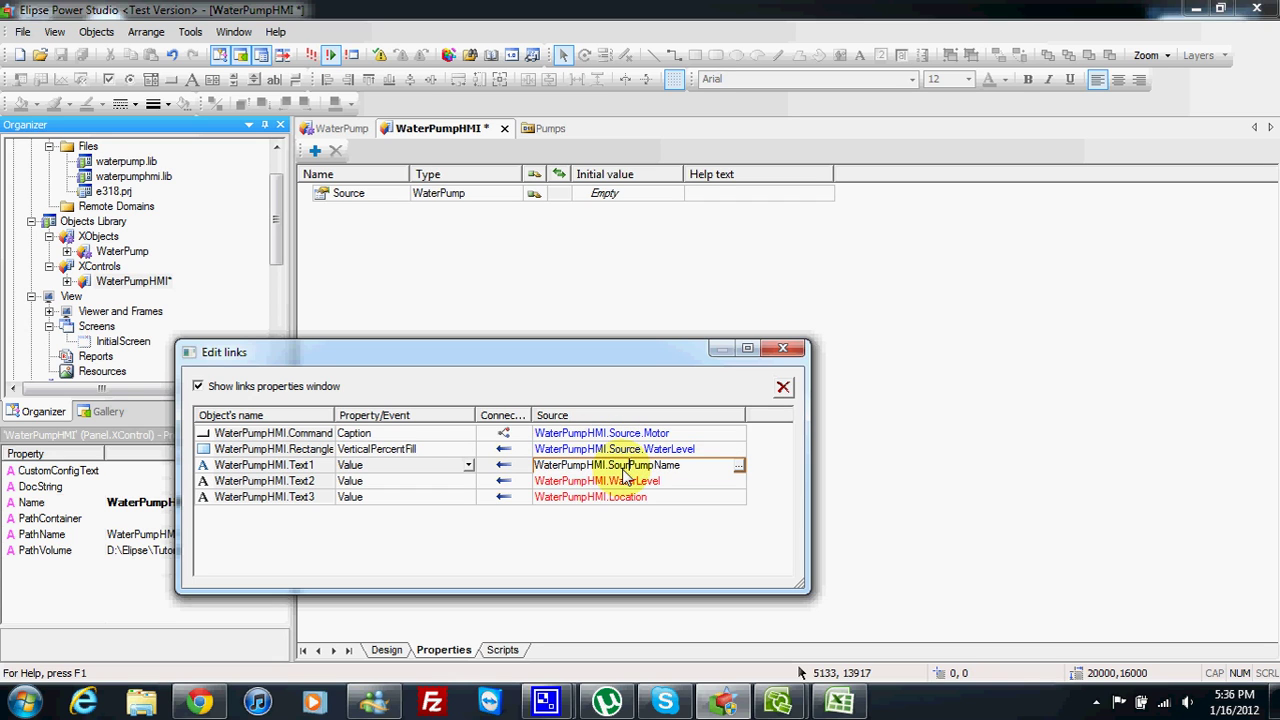
left_click(628, 482)
left_click(615, 484)
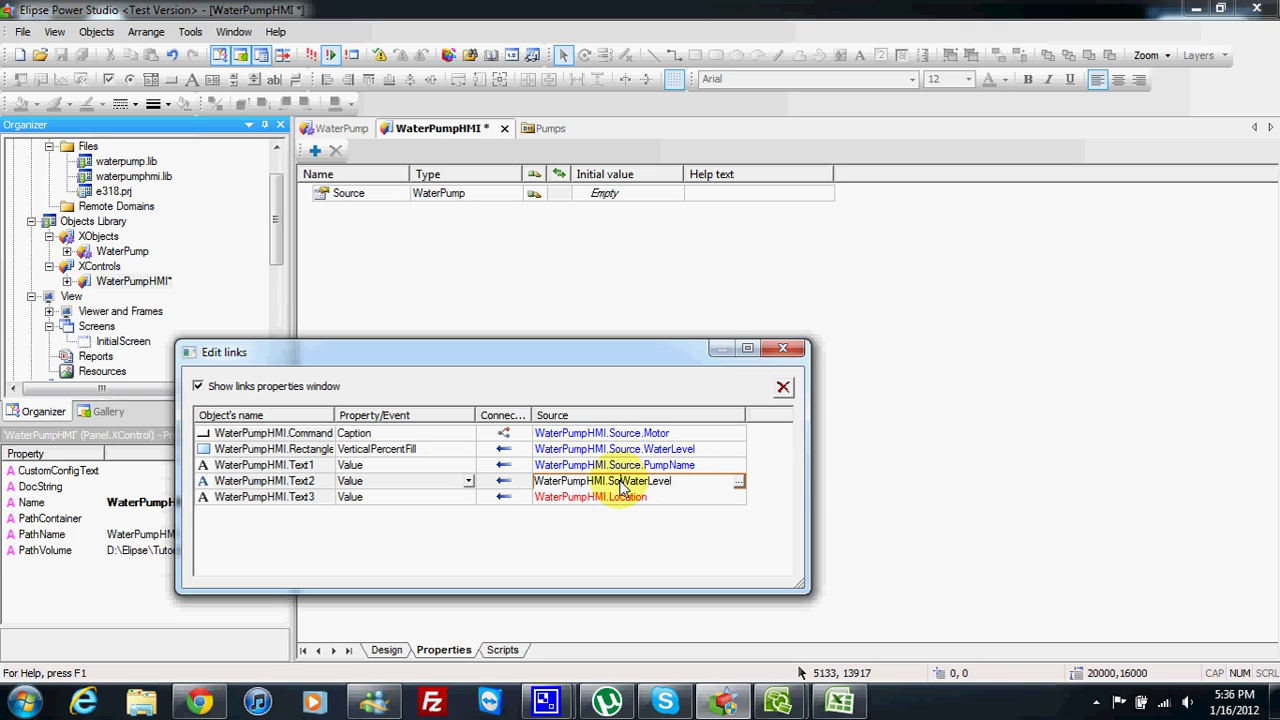
left_click(620, 497)
left_click(621, 499)
left_click(623, 502)
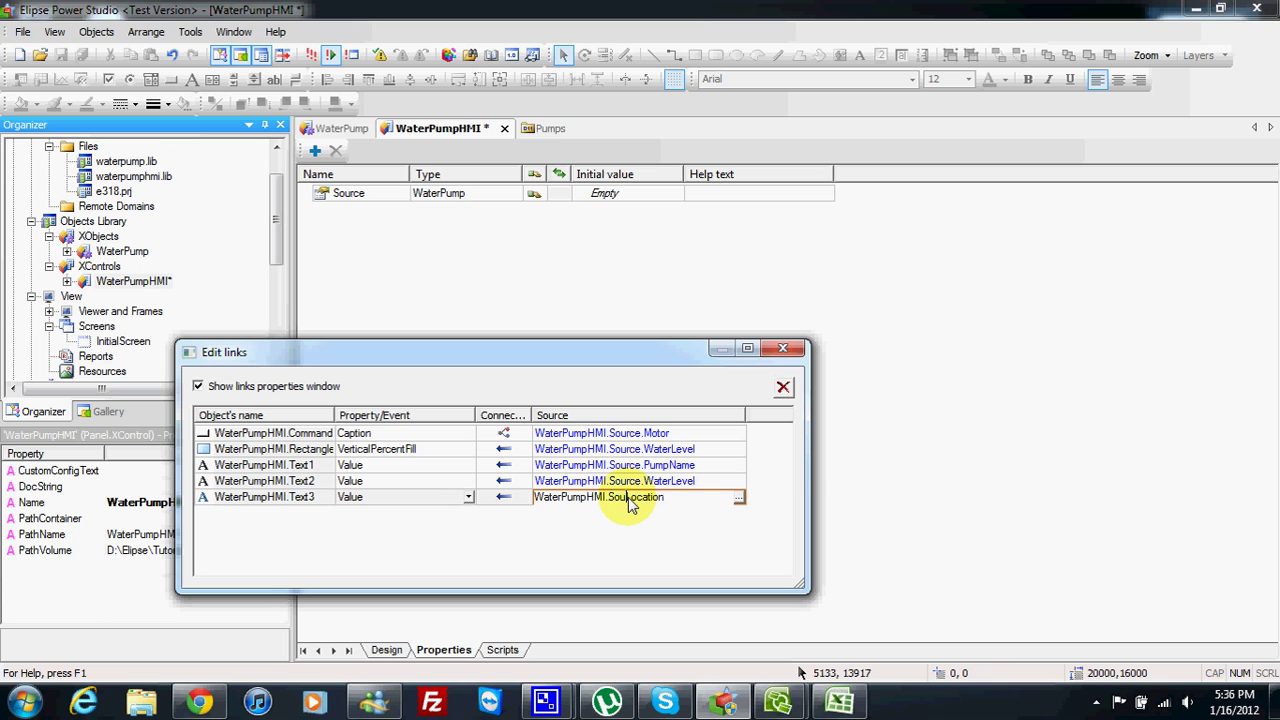
key("Return")
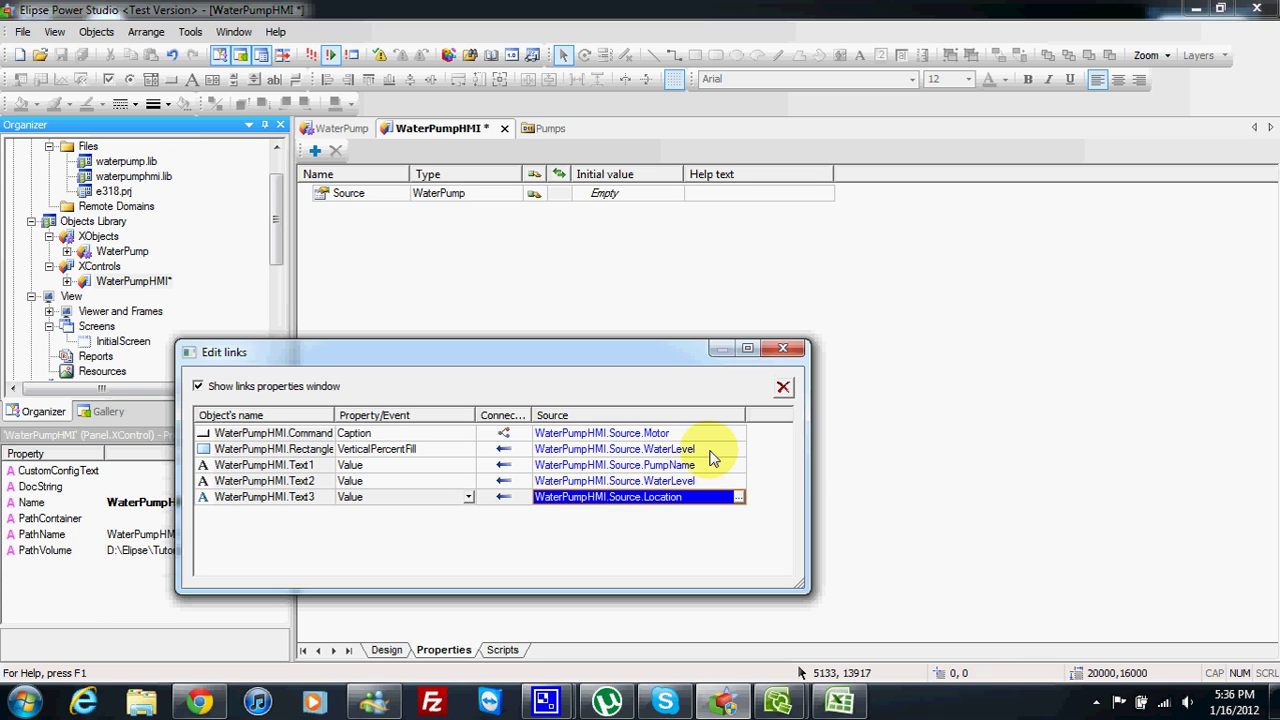
Step: Review the object names, connection types and sources of all WaterPumpHMI links, and close the link list
left_click_drag(685, 359, 883, 278)
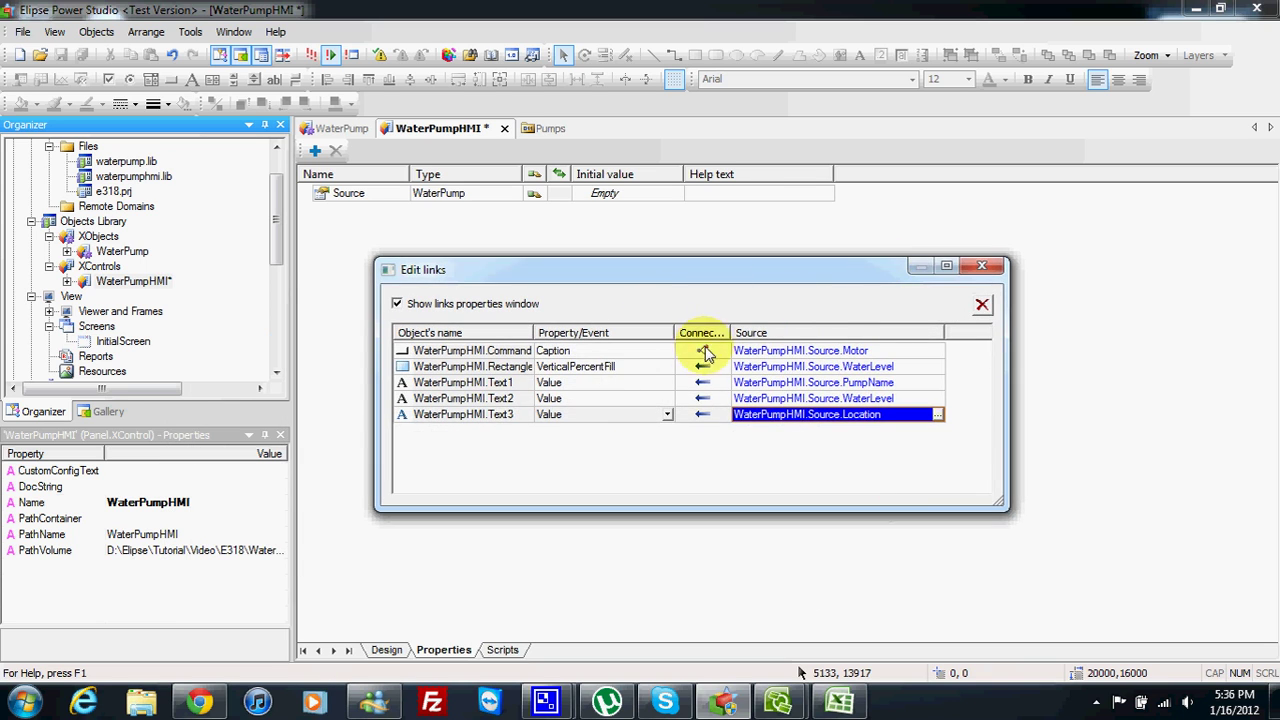
double_click(722, 272)
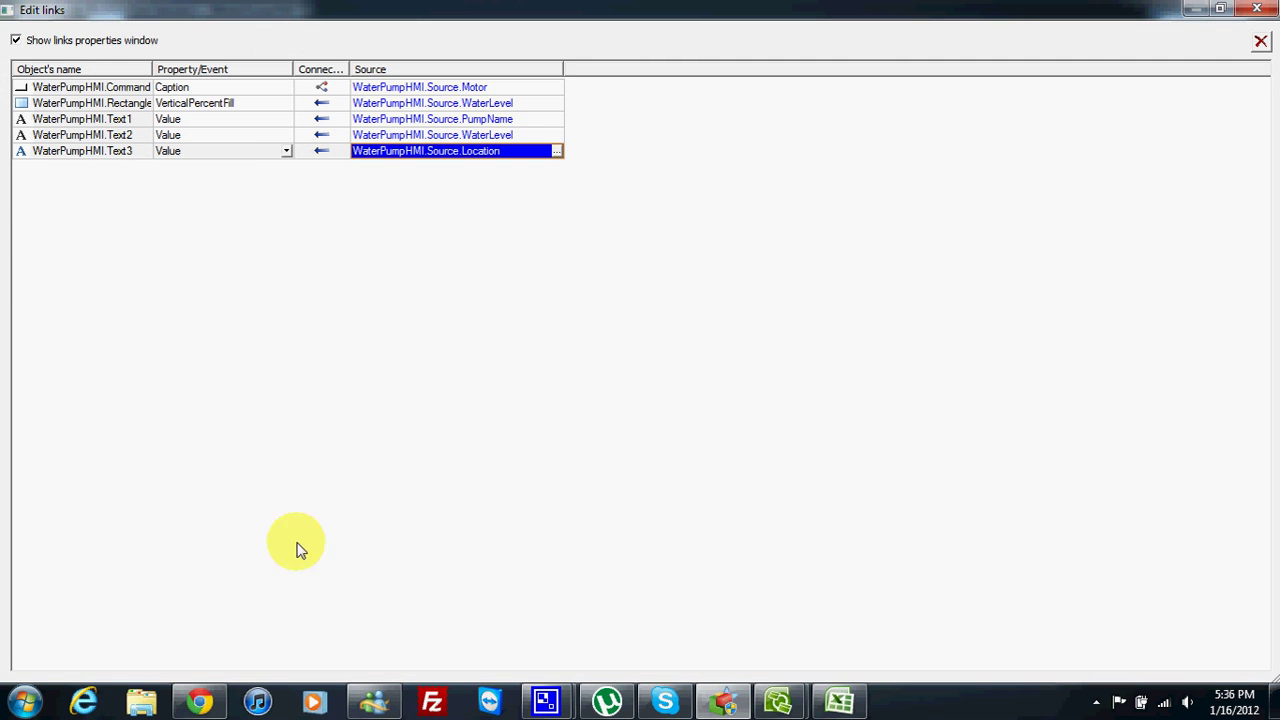
left_click(1219, 9)
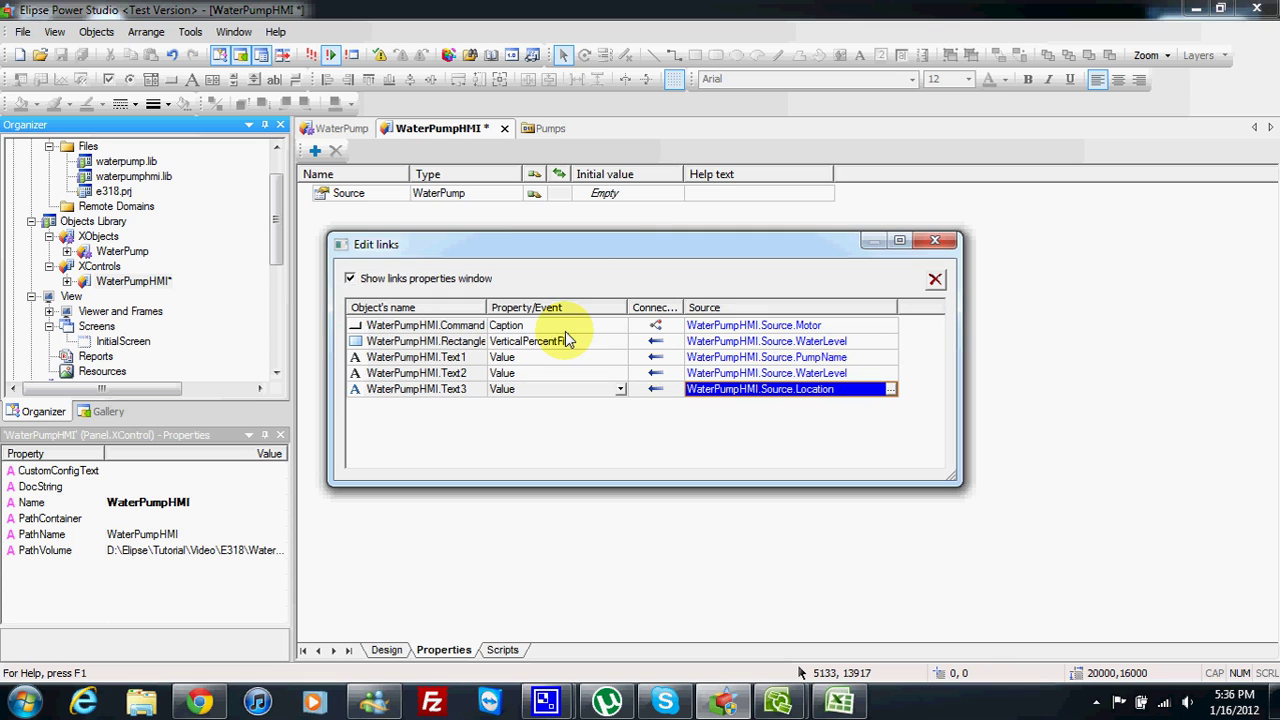
left_click_drag(493, 310, 536, 312)
left_click_drag(957, 419, 1053, 421)
left_click_drag(904, 490, 911, 452)
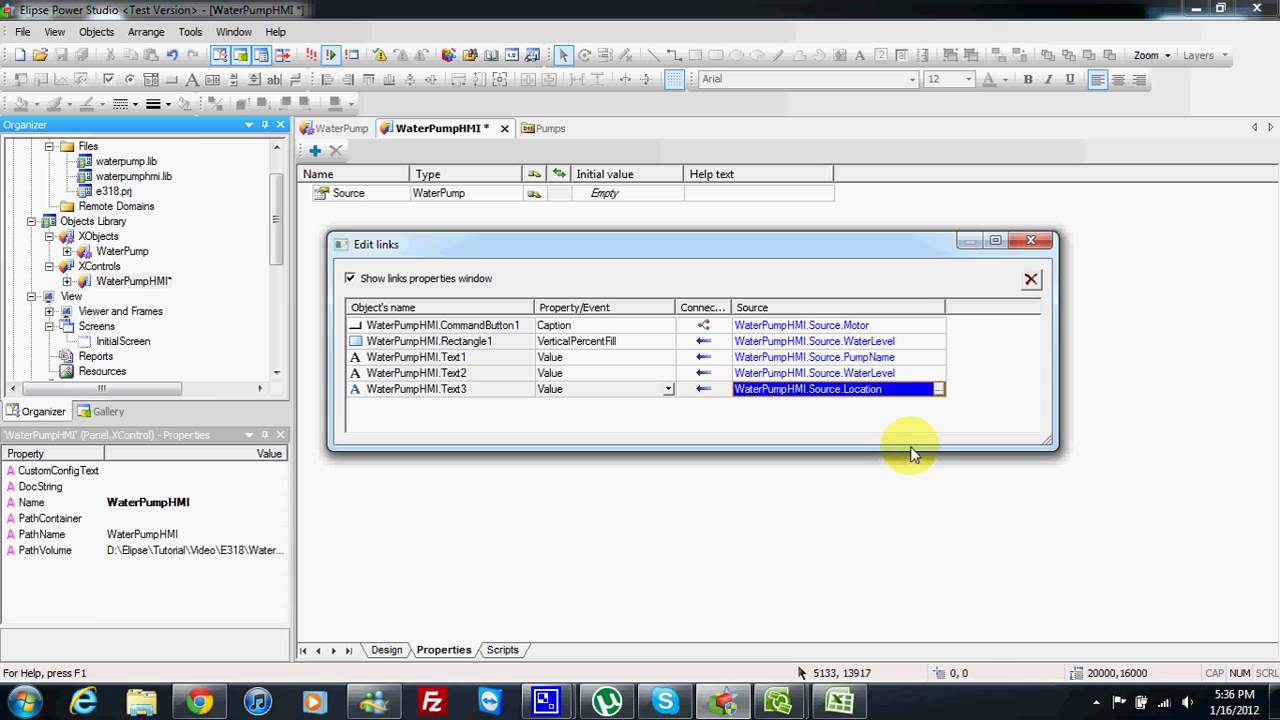
left_click_drag(840, 244, 838, 265)
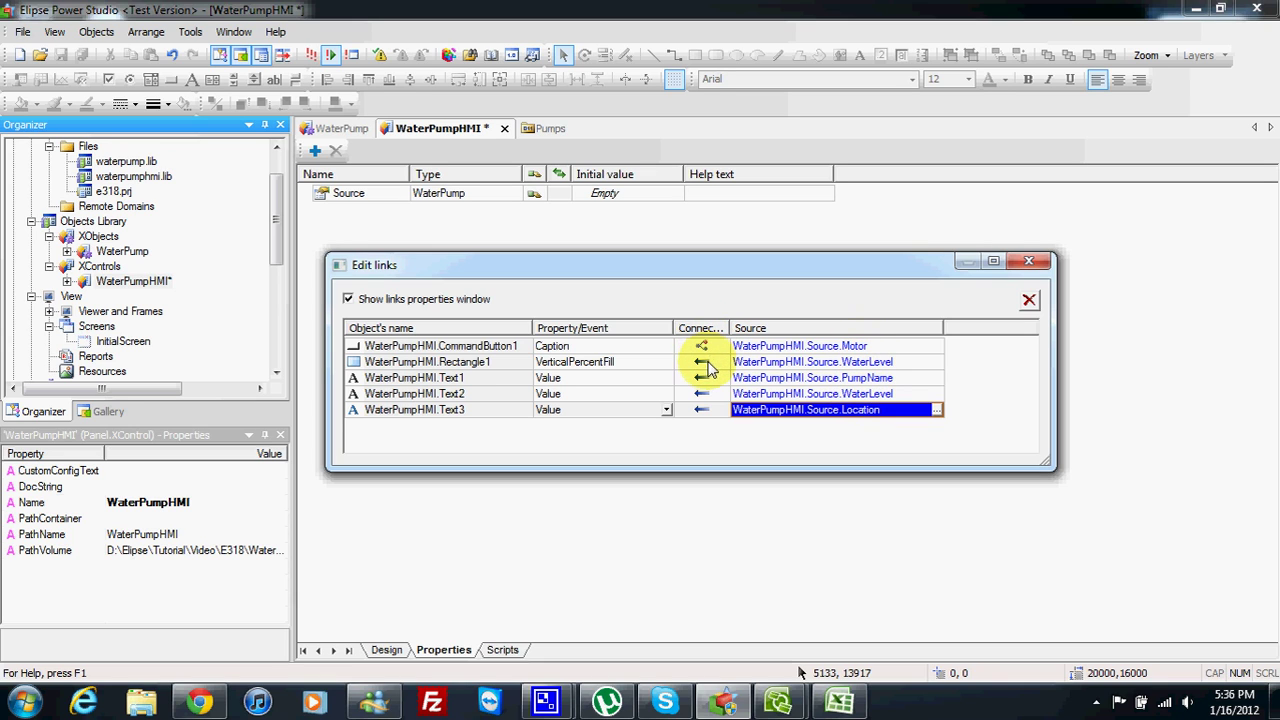
left_click(1028, 261)
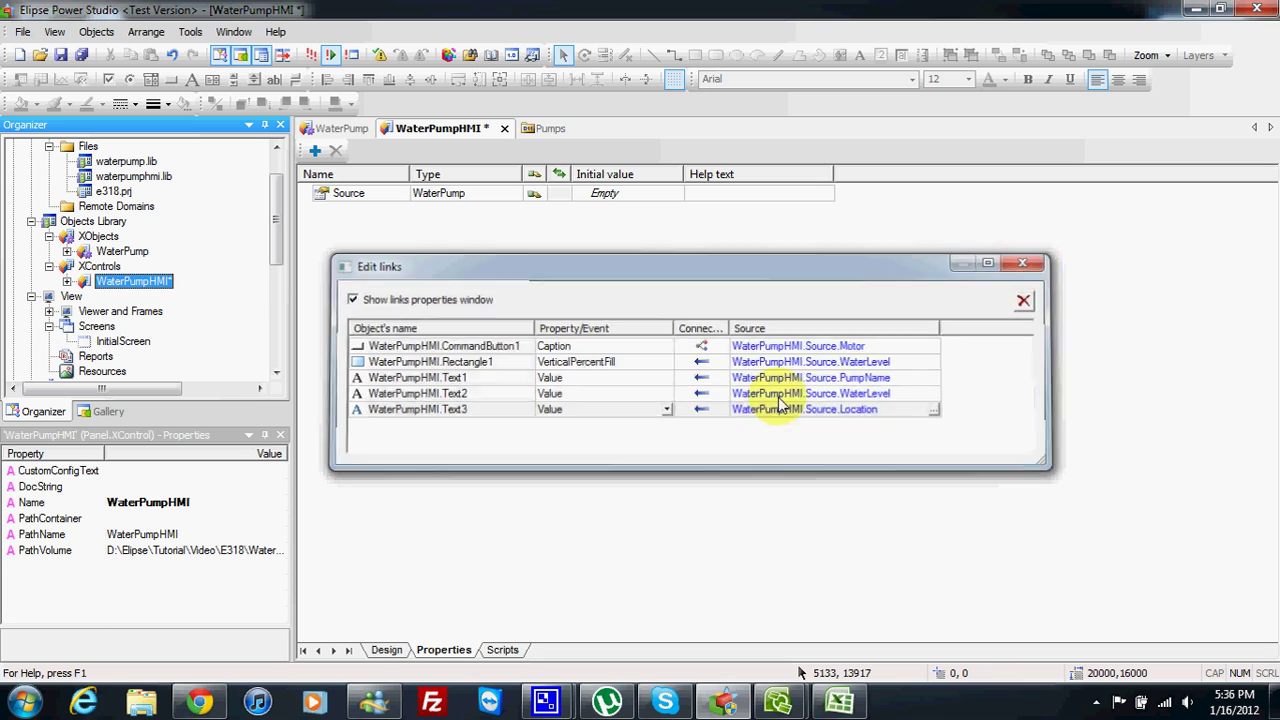
Step: Make the Start/Stop button's click script read WaterPumpHMI.Source.Motor = 1 - WaterPumpHMI.Source.Motor, indent the line and save everything
left_click(386, 650)
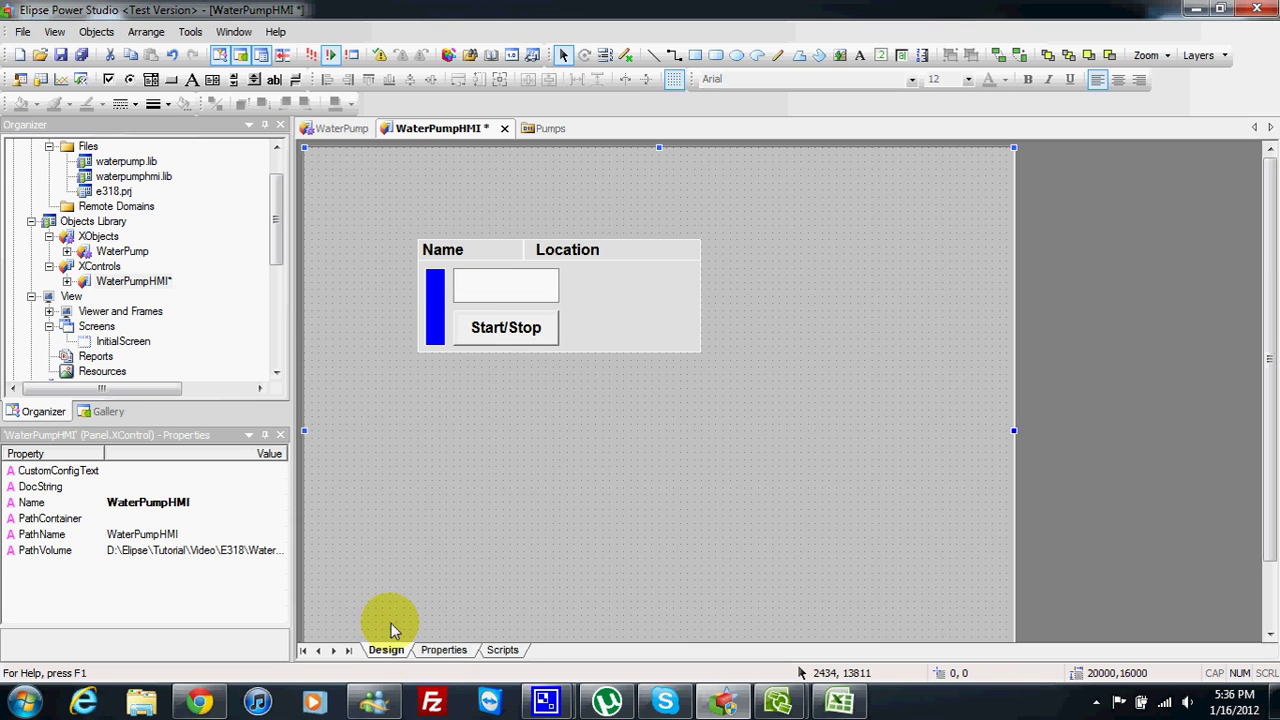
double_click(476, 332)
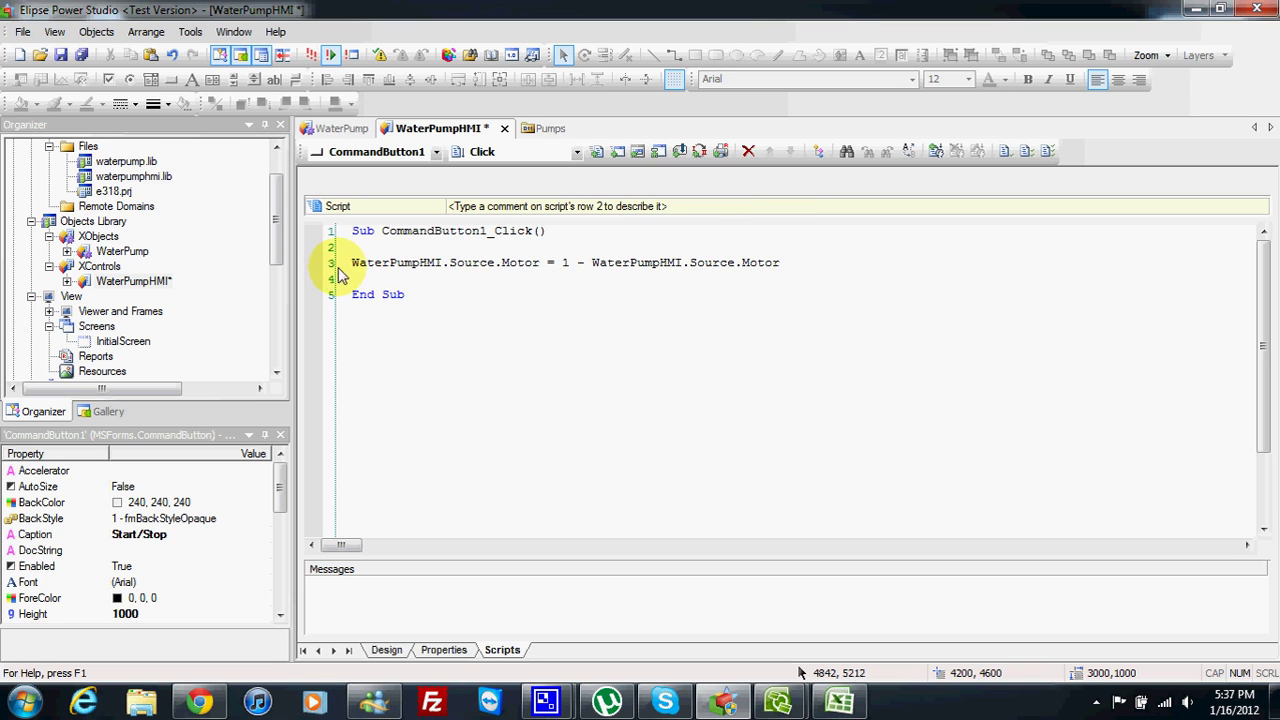
key("Tab")
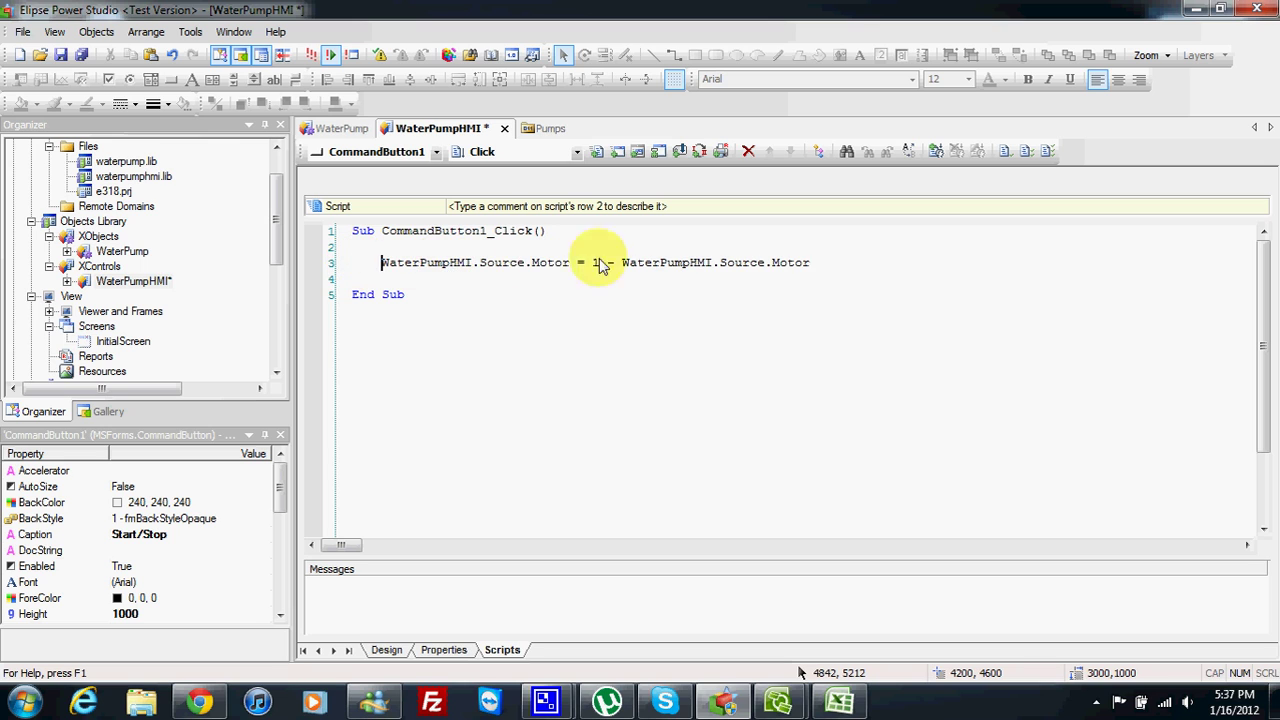
left_click(88, 62)
Step: Register the project's Objects Library again after the WaterPumpHMI changes
left_click_drag(280, 237, 277, 229)
left_click(112, 252)
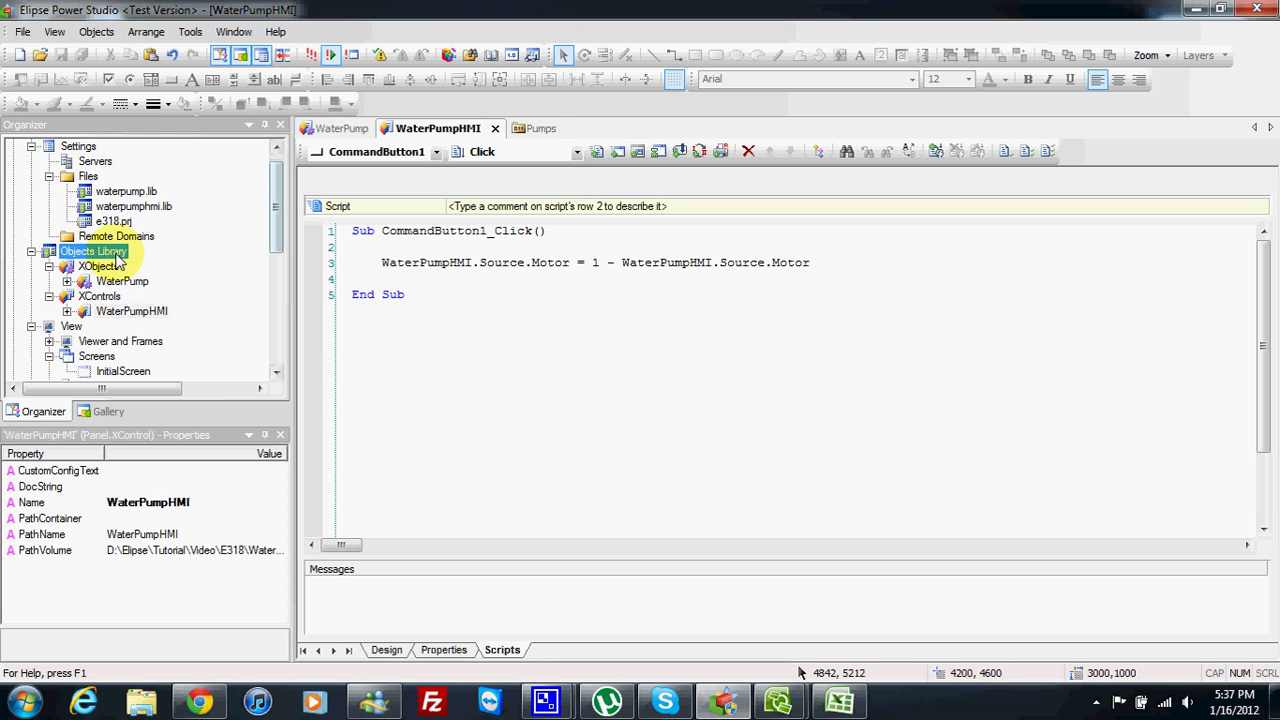
right_click(118, 254)
left_click(152, 265)
Step: Open InitialScreen's design and move the WaterPumpHMI1 object to about 5000, 1200
left_click_drag(277, 214, 277, 270)
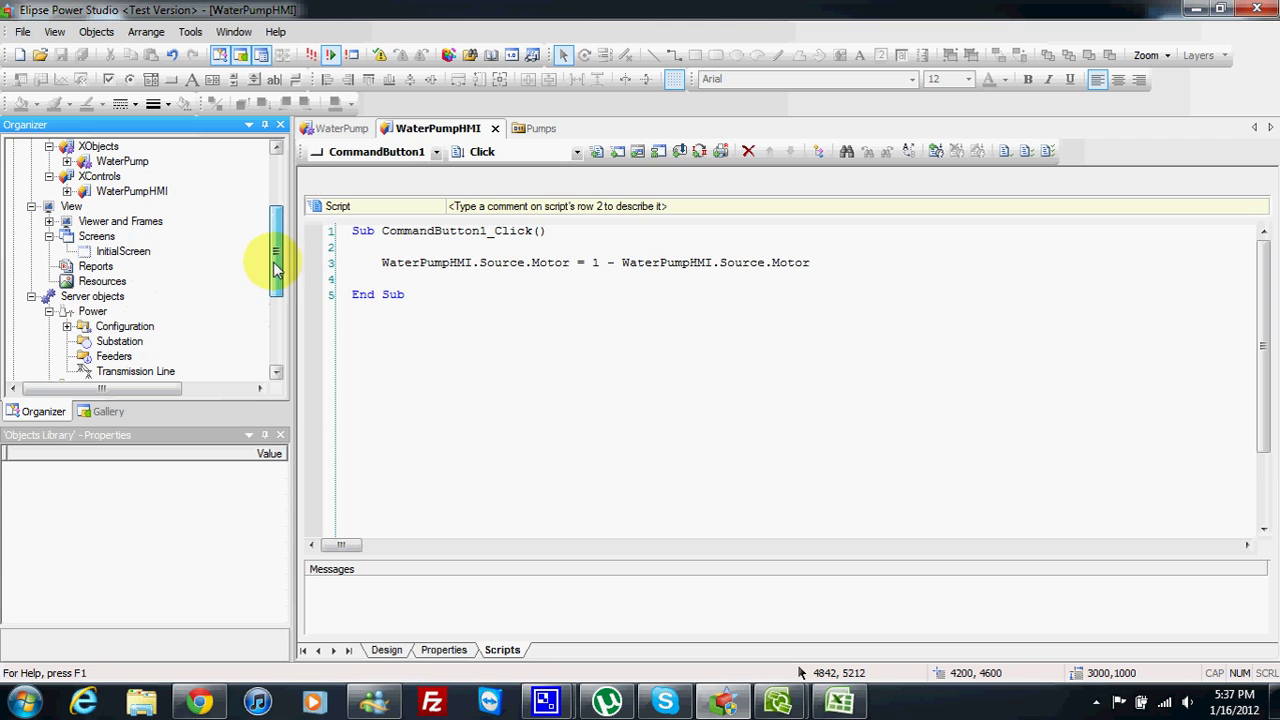
double_click(123, 251)
double_click(690, 284)
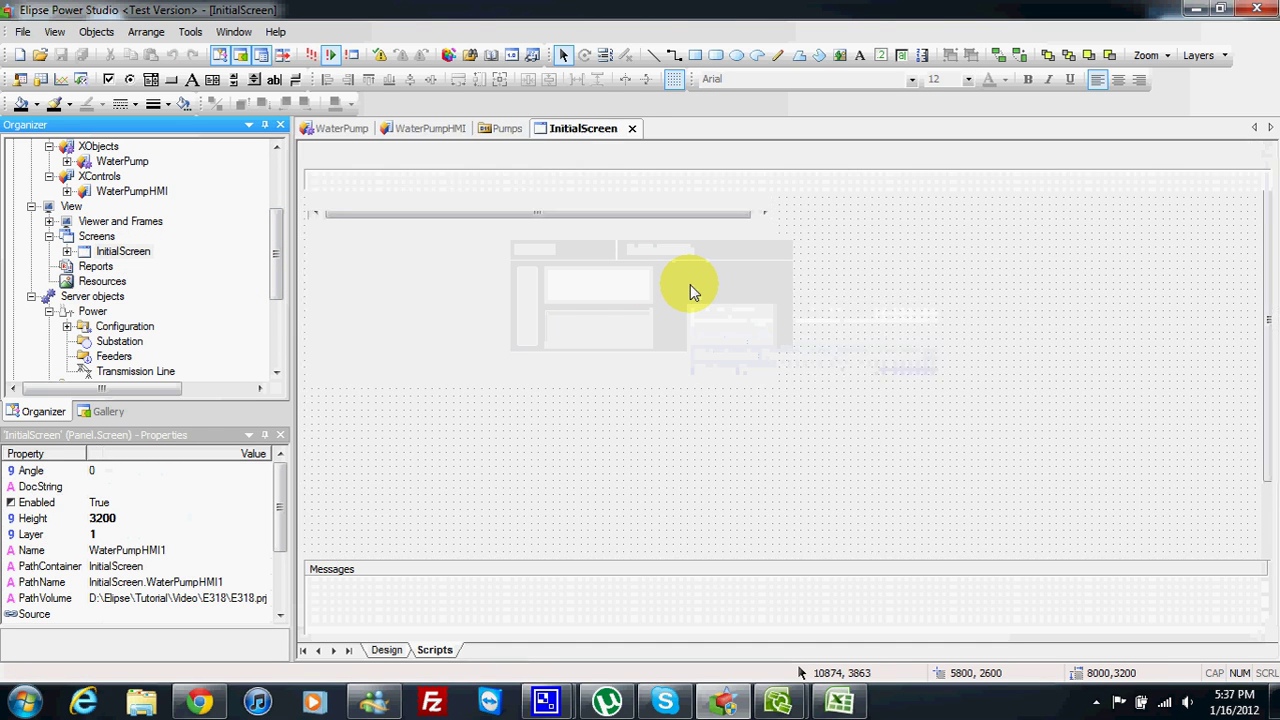
left_click(386, 650)
left_click_drag(601, 283, 575, 230)
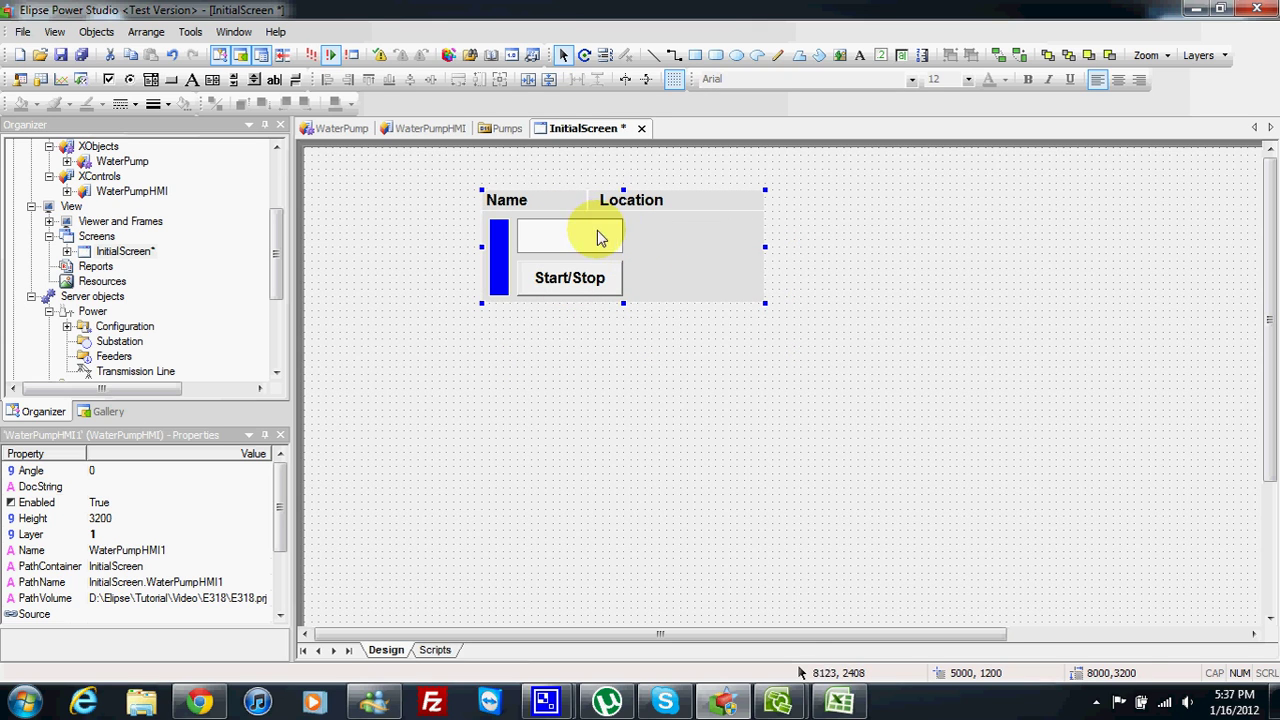
Step: Examine the link properties of WaterPumpHMI1 and locate WaterPump1 among the Pumps data objects
right_click(658, 240)
left_click(735, 670)
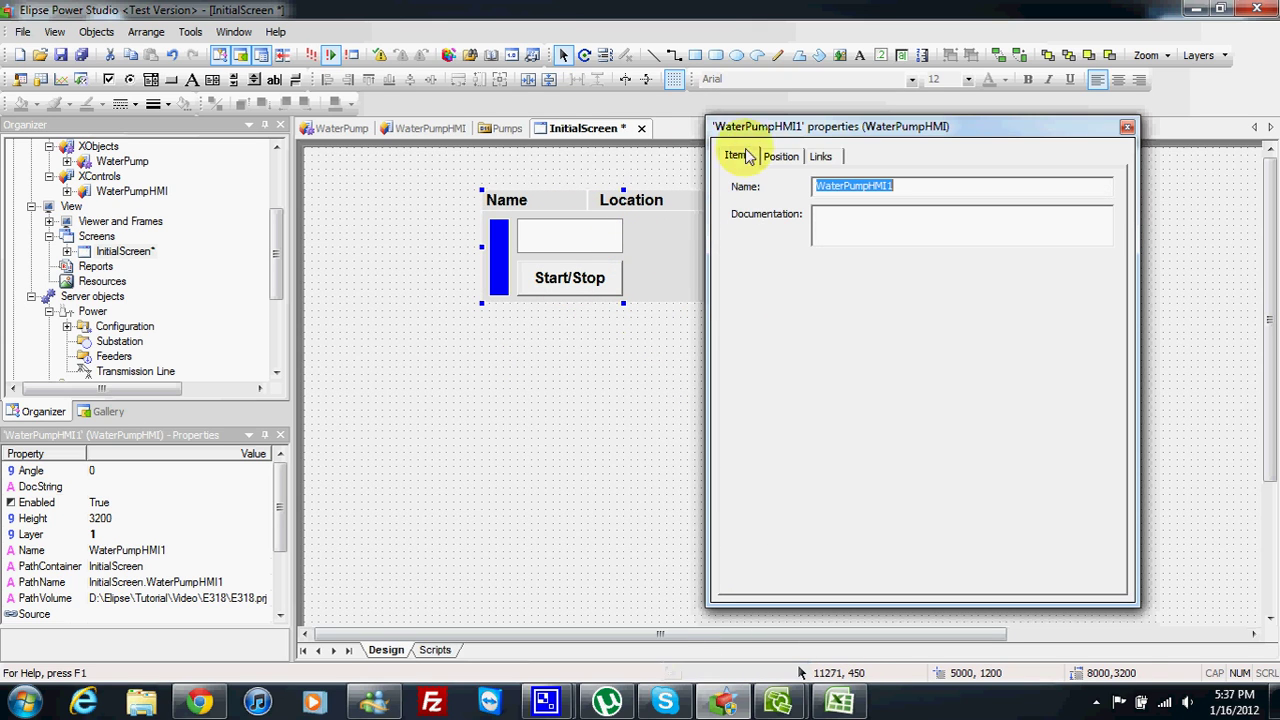
left_click(820, 157)
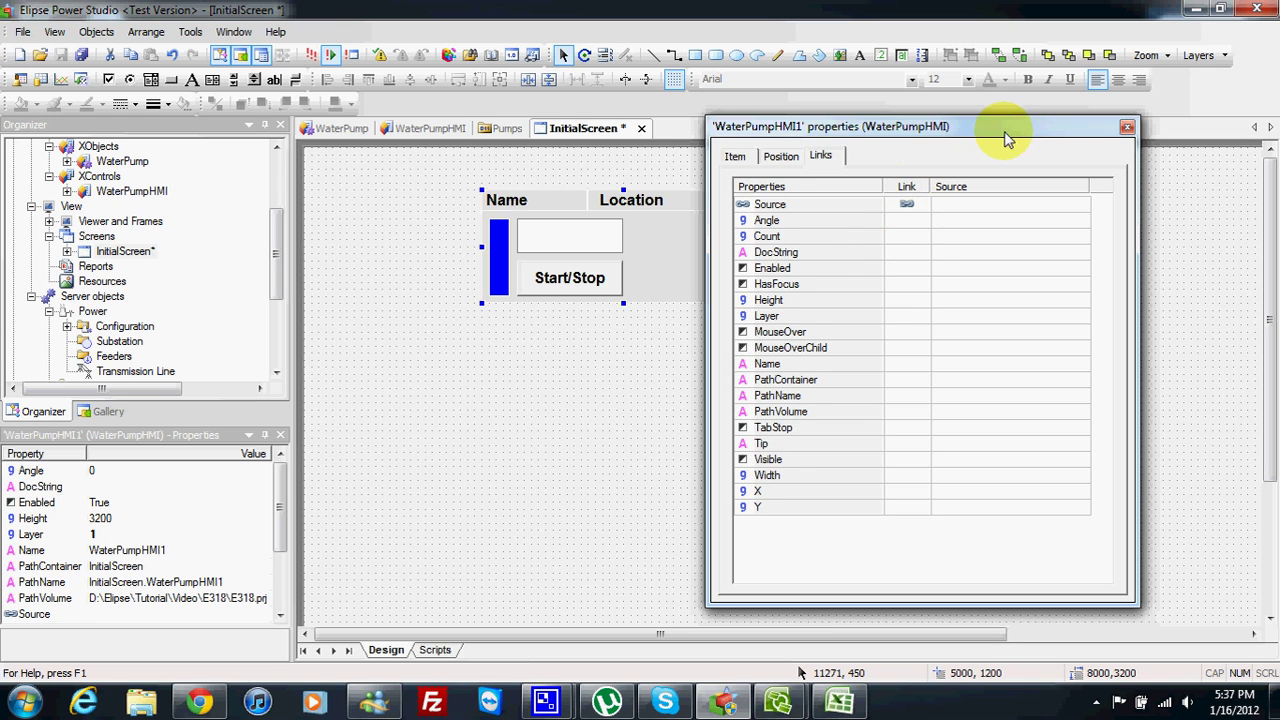
left_click_drag(1006, 129, 1092, 155)
left_click(1115, 130)
left_click_drag(280, 245, 280, 300)
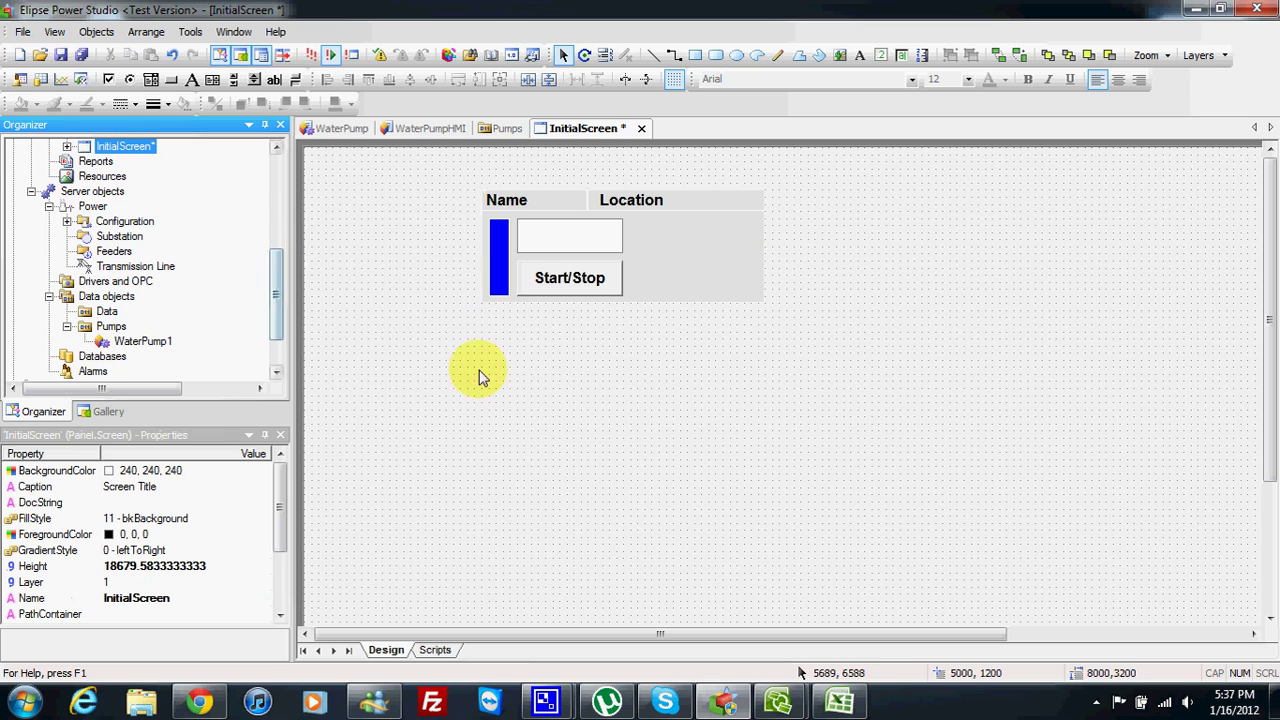
left_click(620, 255)
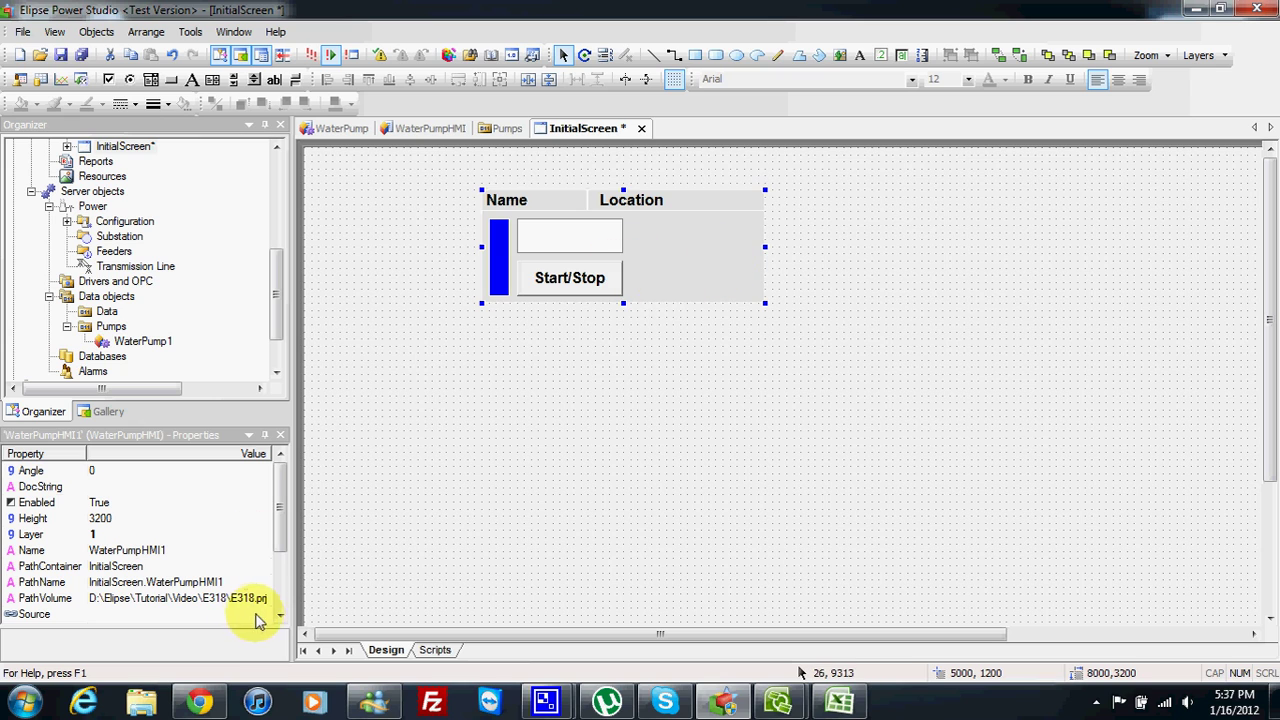
right_click(602, 241)
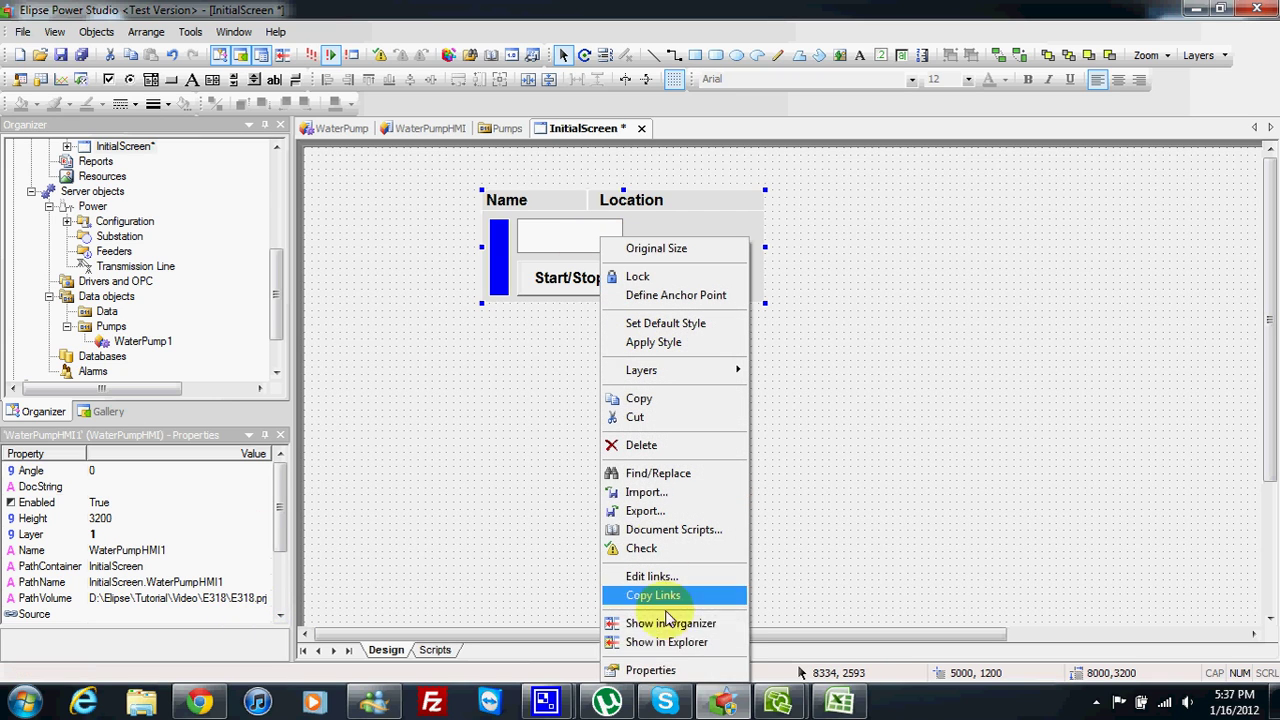
left_click(670, 668)
left_click(808, 158)
left_click(955, 210)
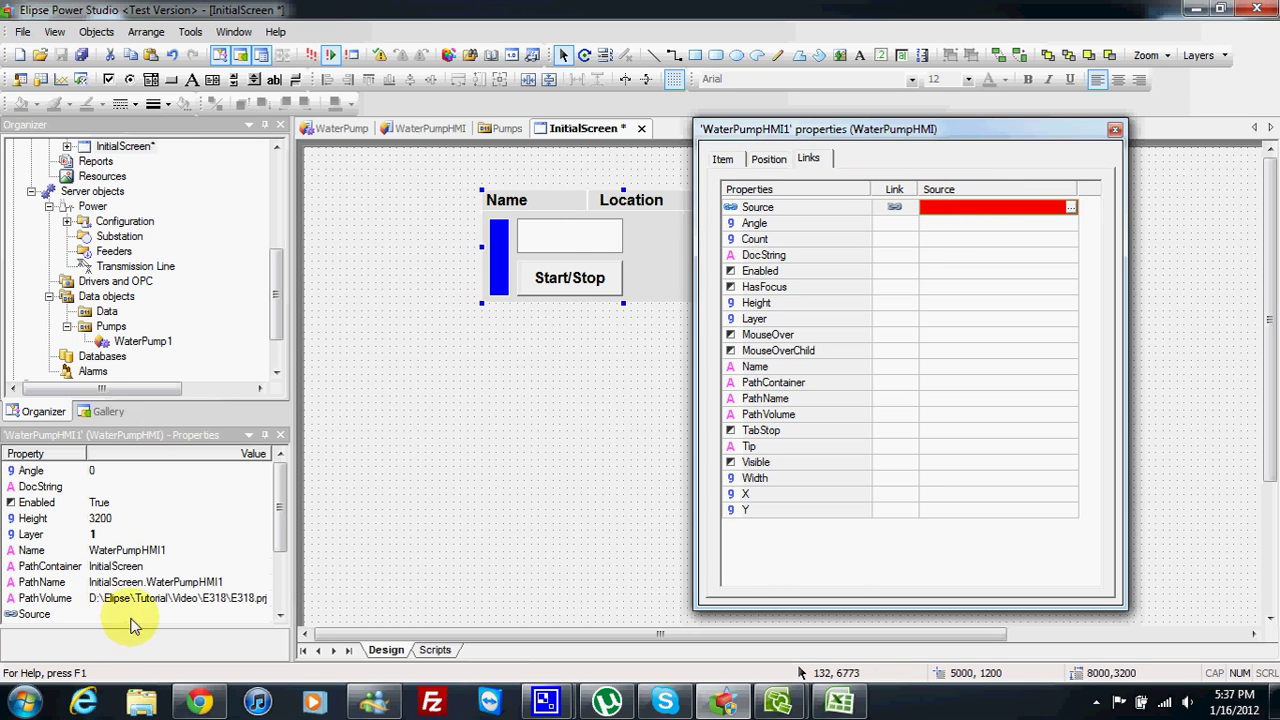
left_click(1115, 129)
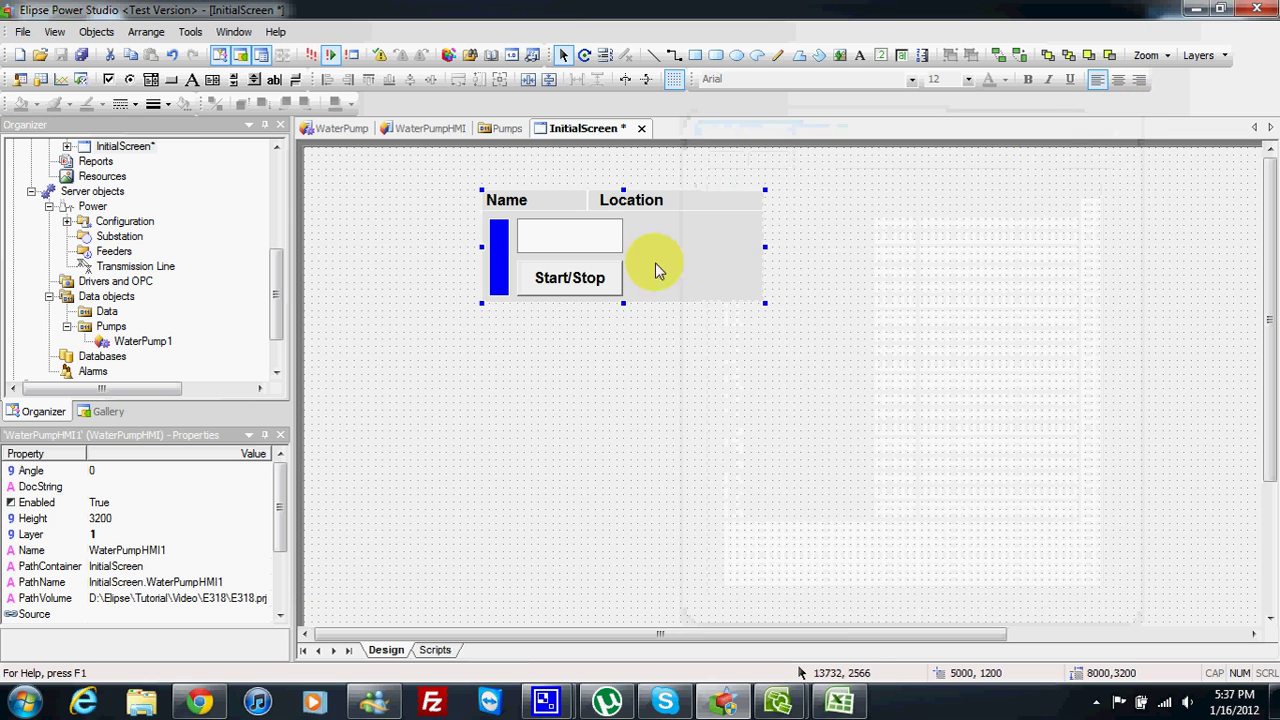
Step: Link the Source property of WaterPumpHMI1 to Pumps.WaterPump1
left_click(182, 612)
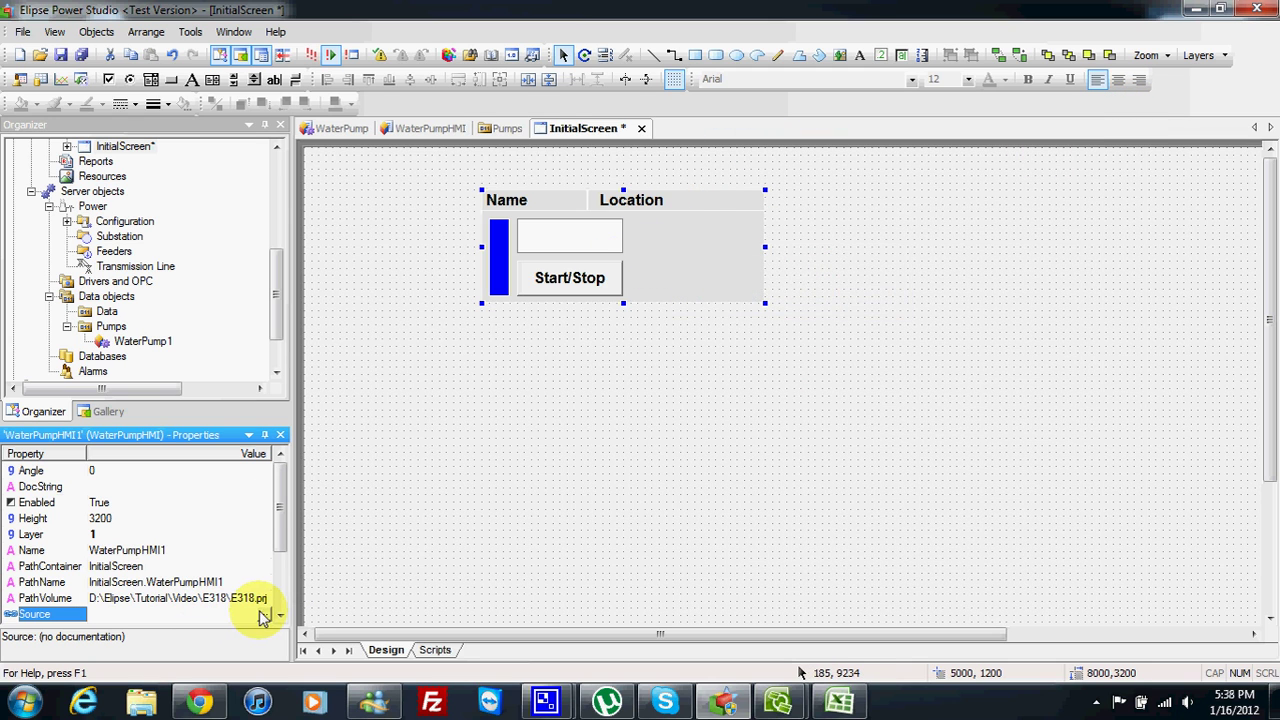
left_click(264, 614)
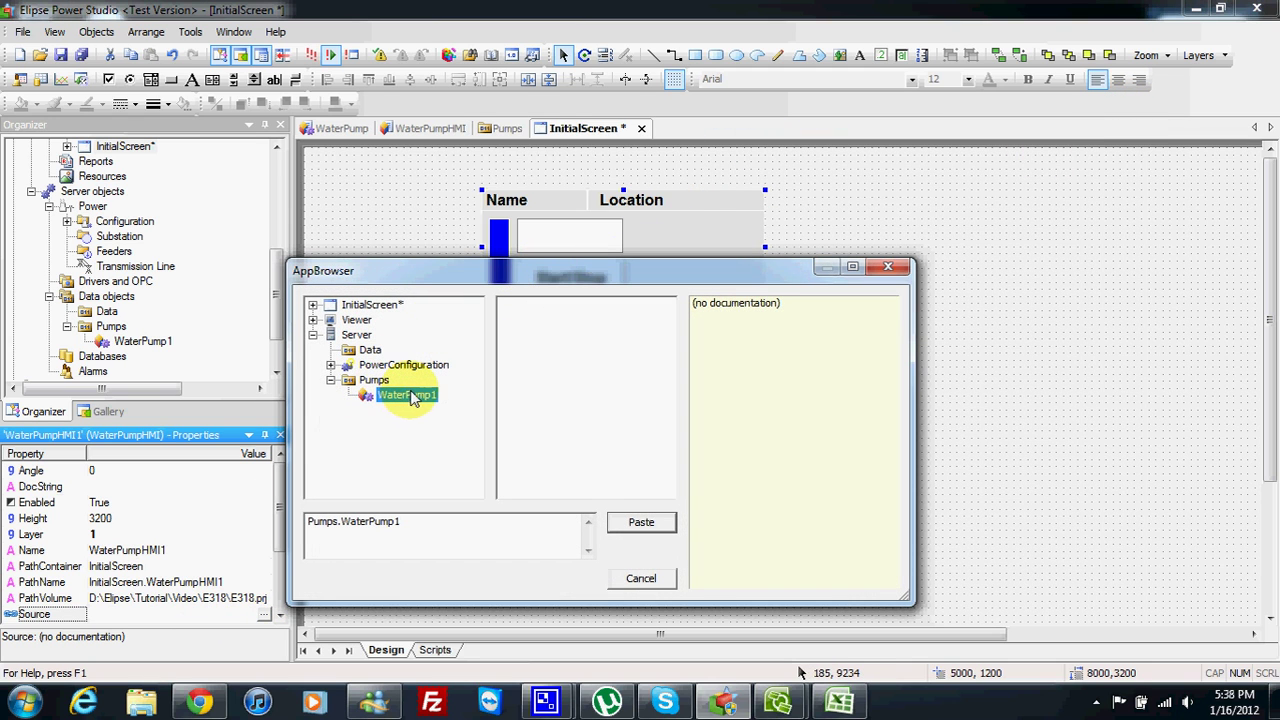
left_click(641, 522)
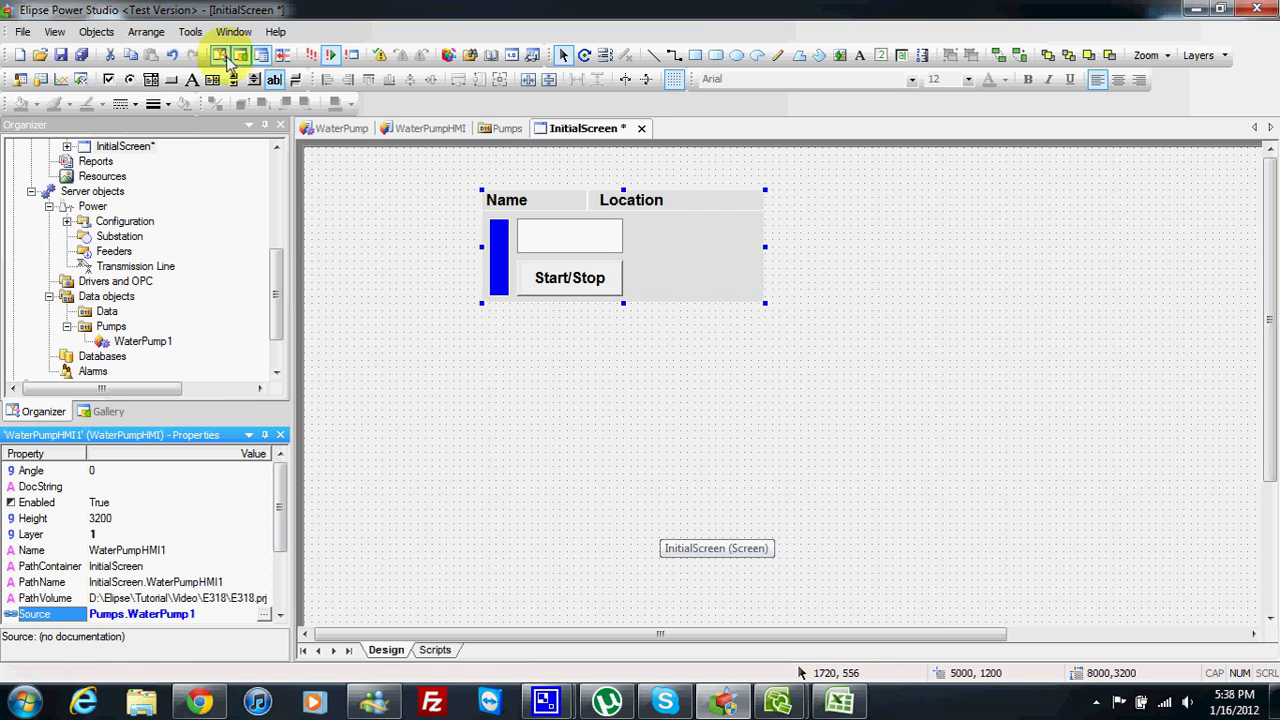
Step: Save the project and run the application to check the linked pump display, then close the viewer
left_click(81, 55)
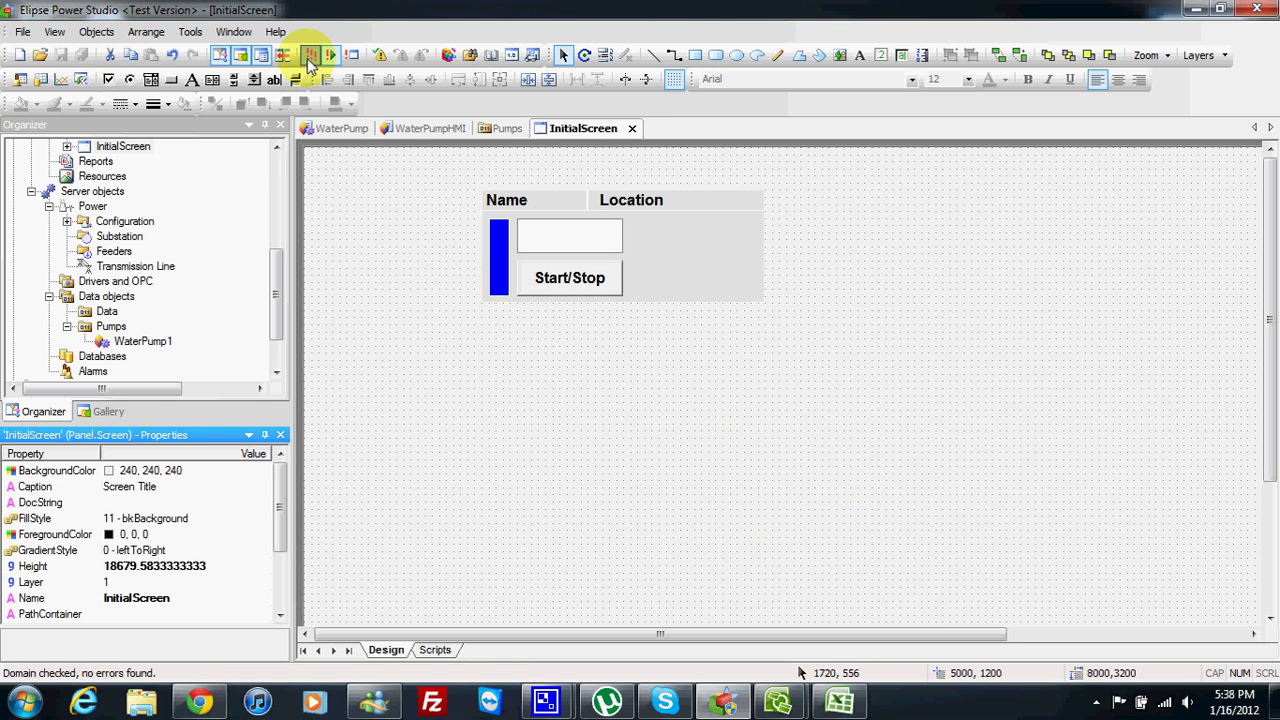
left_click(309, 60)
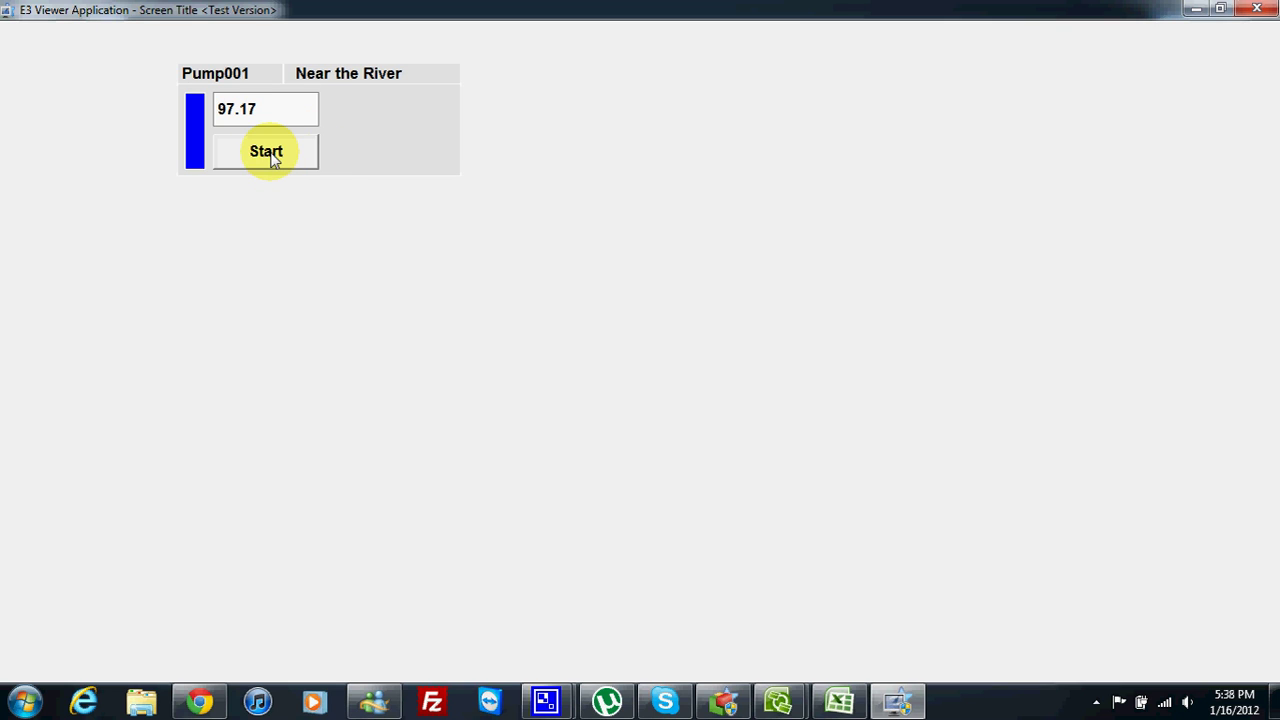
left_click(1257, 9)
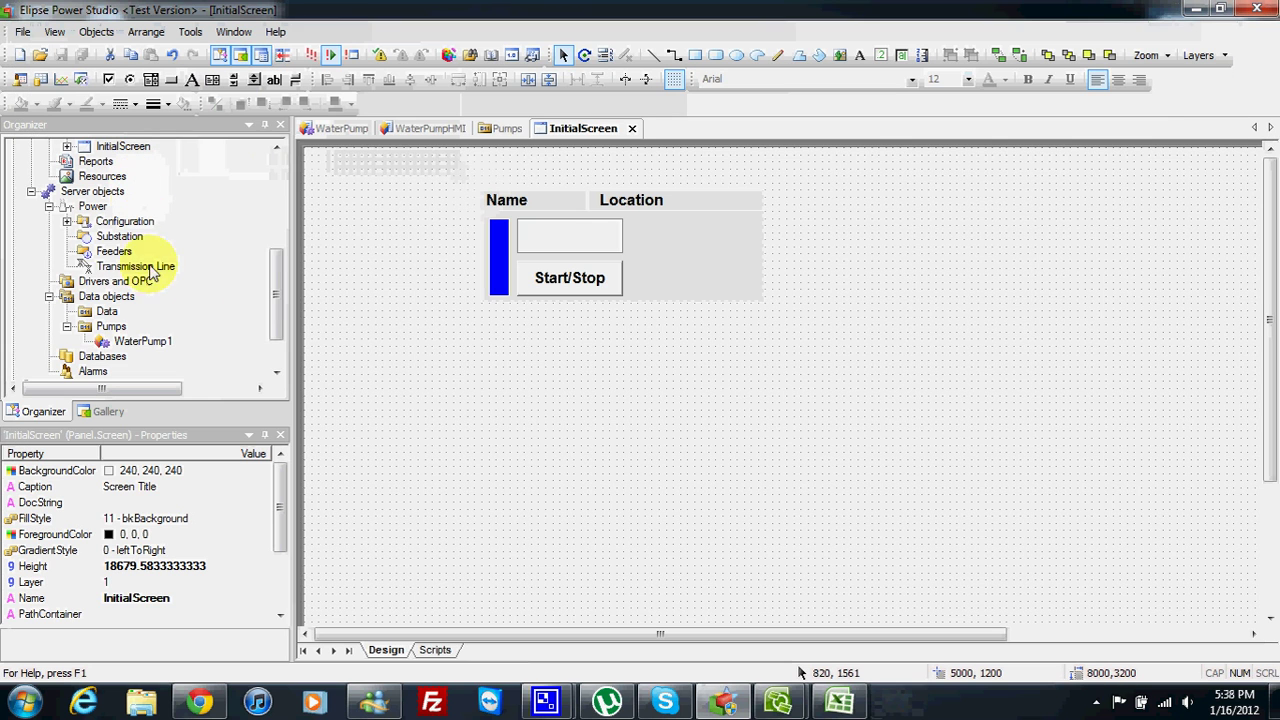
Step: Move the WaterPumpHMI1 object on InitialScreen to 3600, 1400
left_click_drag(280, 271, 277, 294)
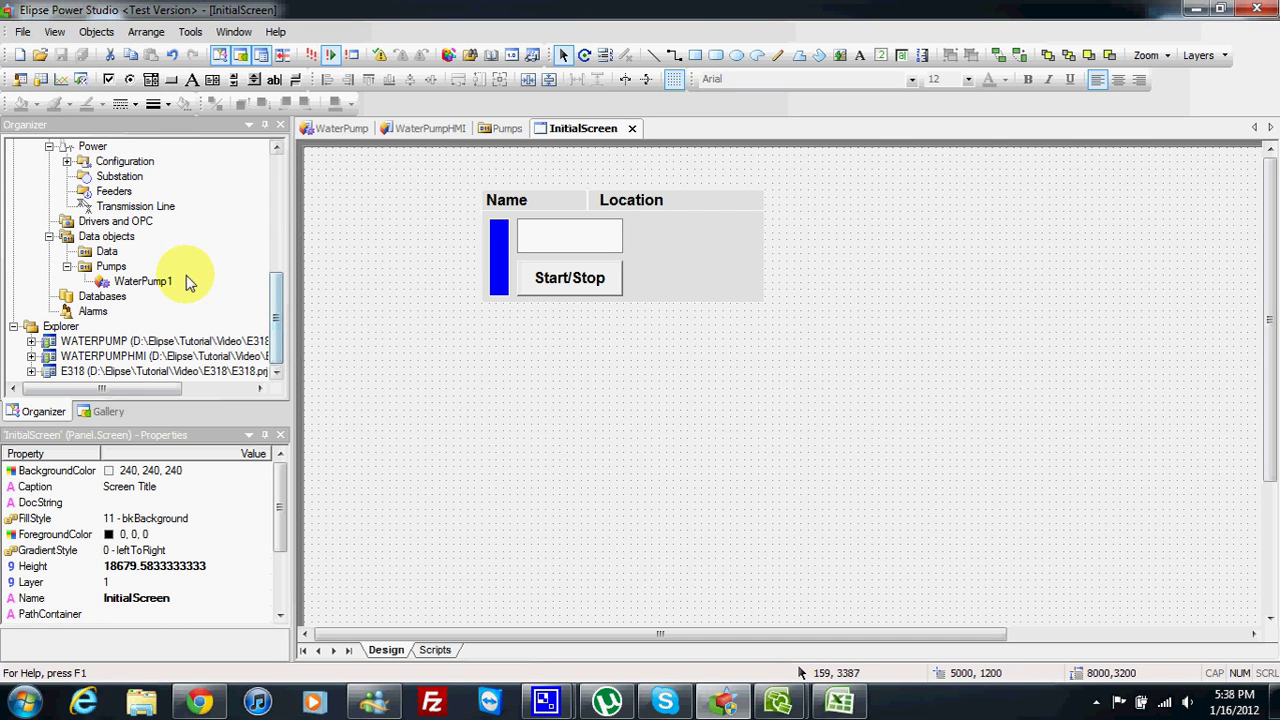
left_click_drag(105, 276, 614, 264)
Step: Set the Scan property of the WaterLevel demo tag inside the WaterPump XObject to 100
left_click_drag(278, 298, 277, 222)
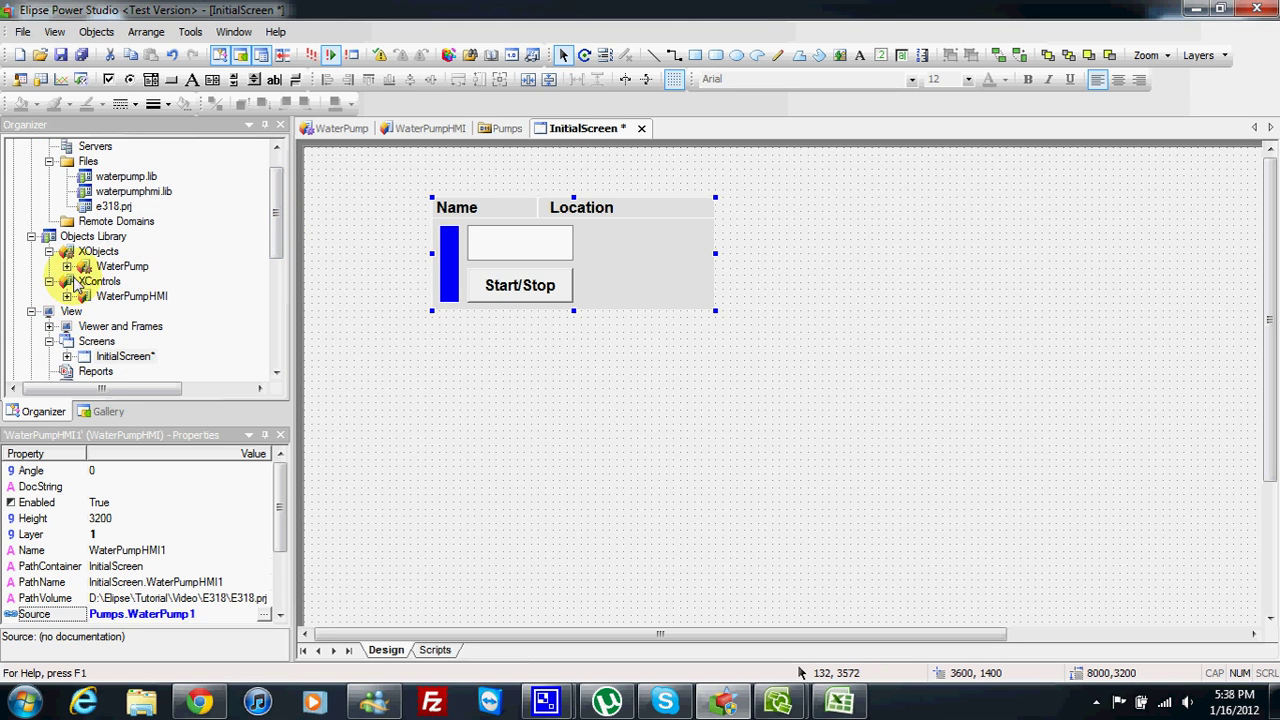
left_click(66, 266)
left_click(85, 281)
left_click(157, 311)
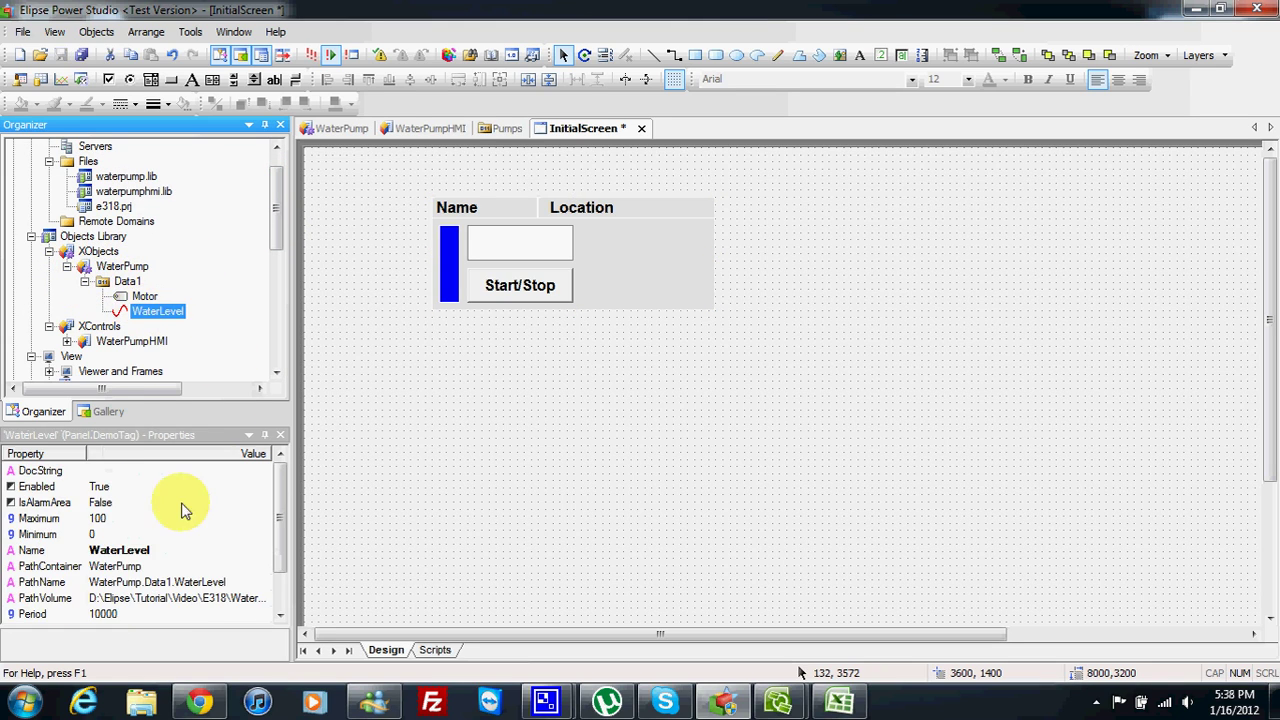
scroll(277, 531, "down", 1)
left_click(125, 598)
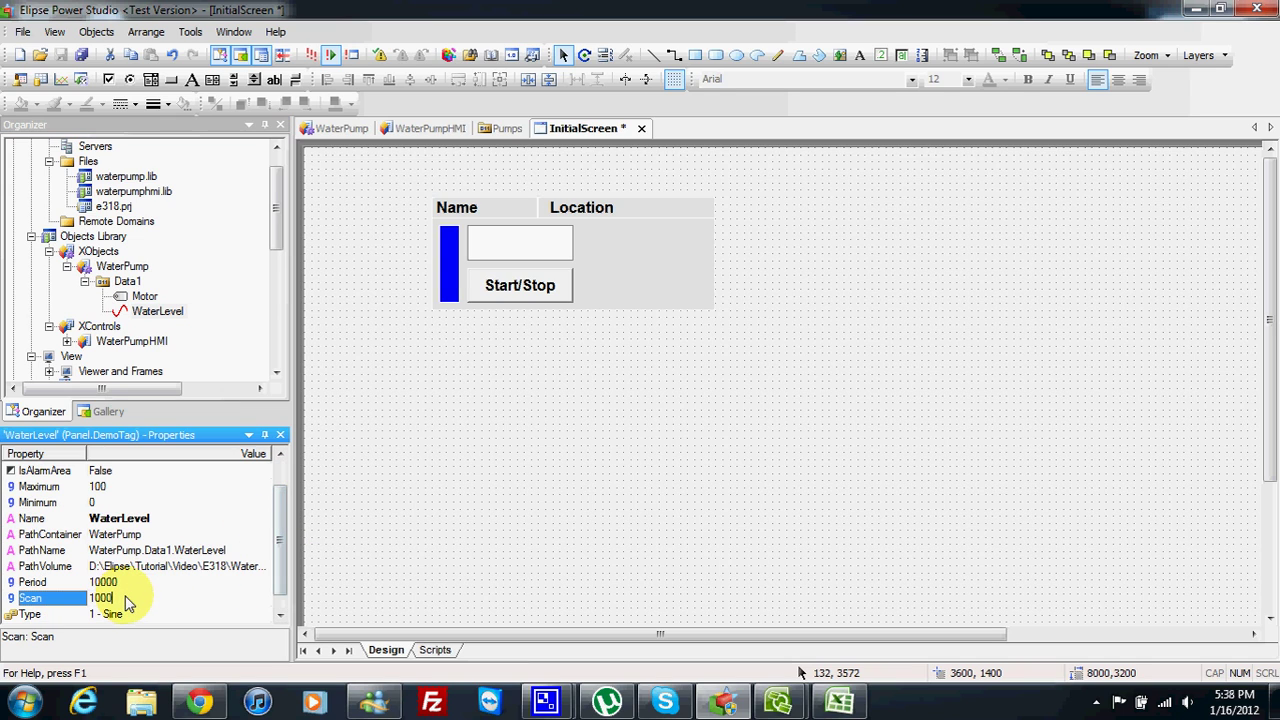
Step: Save the project, run the application and test starting and stopping Pump001, closing the viewer at the end
left_click(79, 56)
left_click(329, 55)
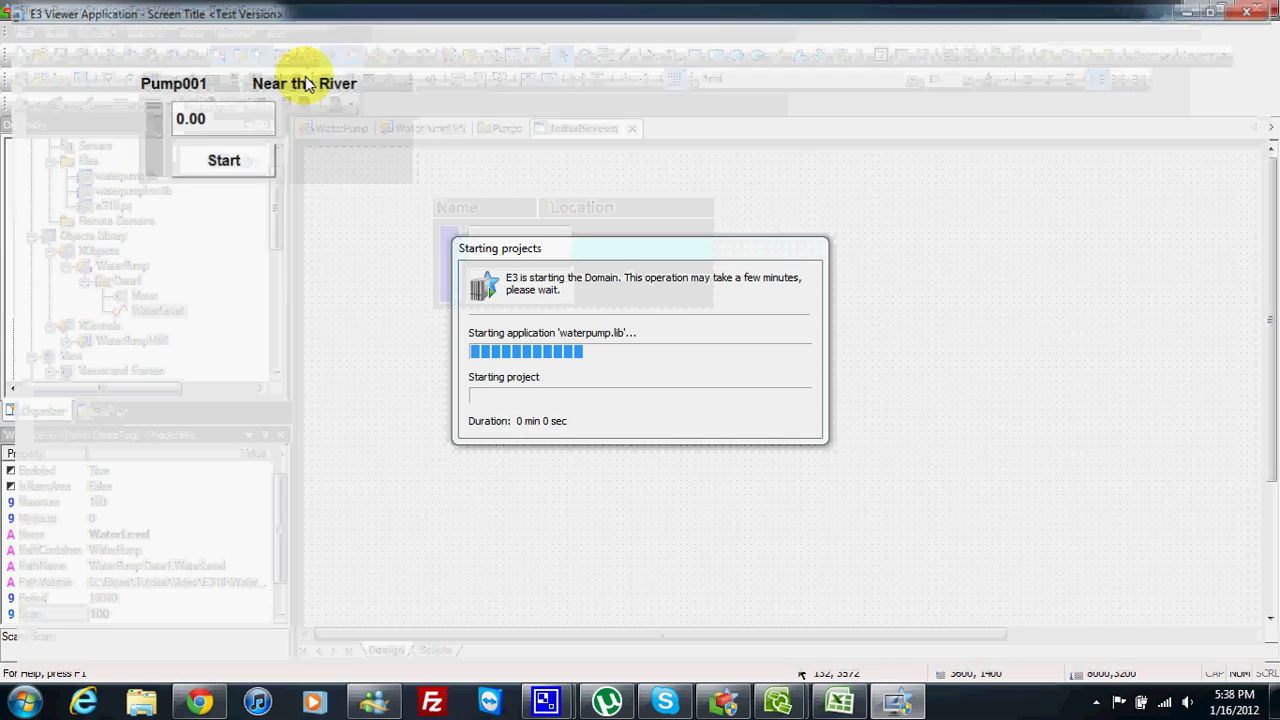
left_click(240, 164)
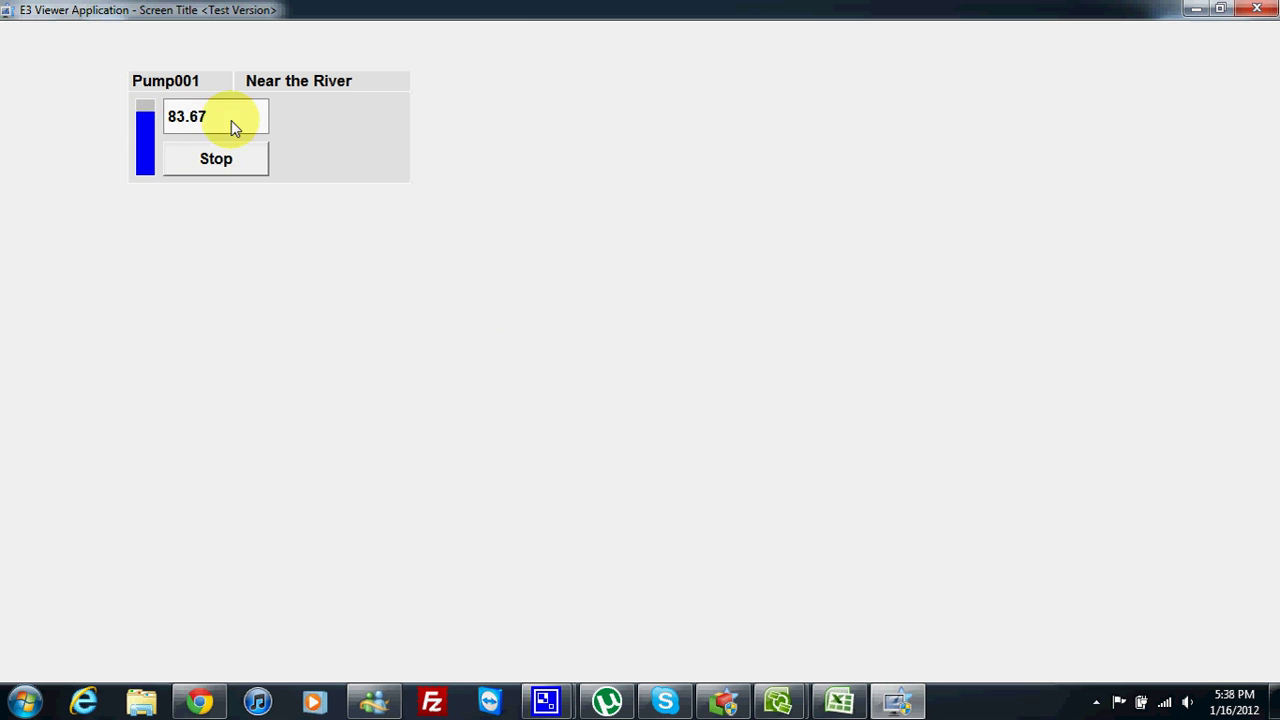
left_click(220, 170)
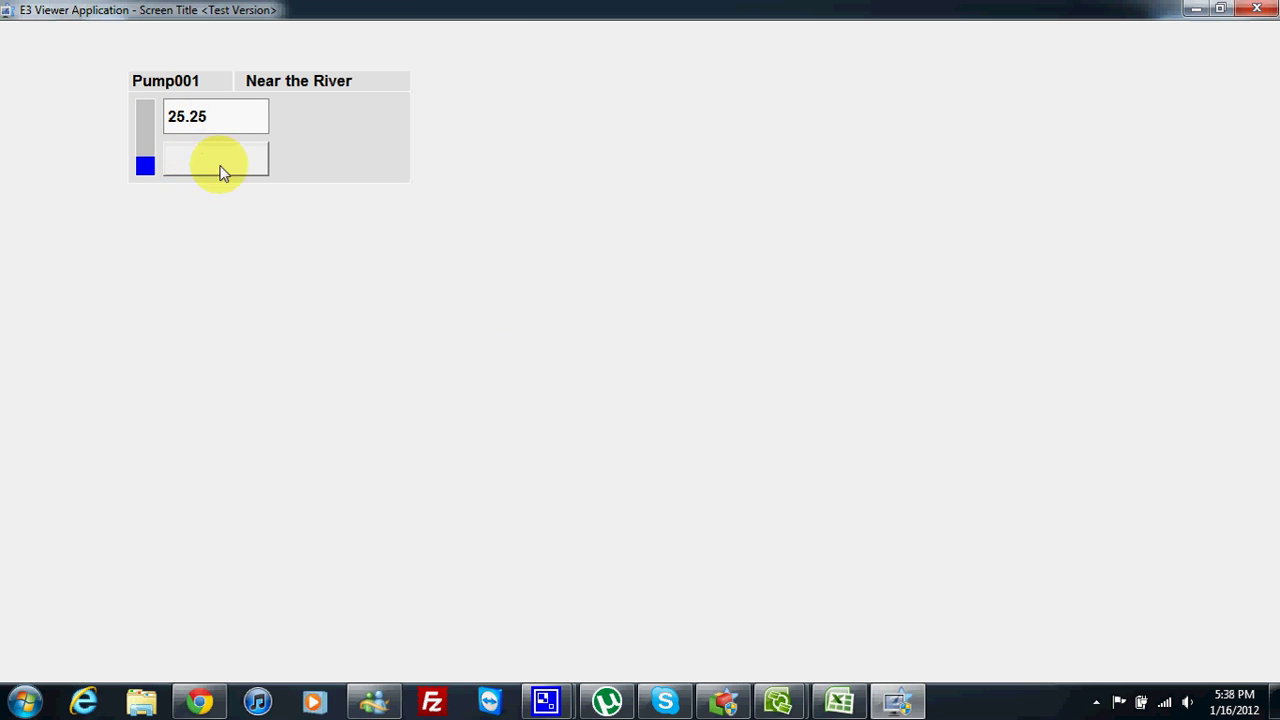
left_click(1270, 8)
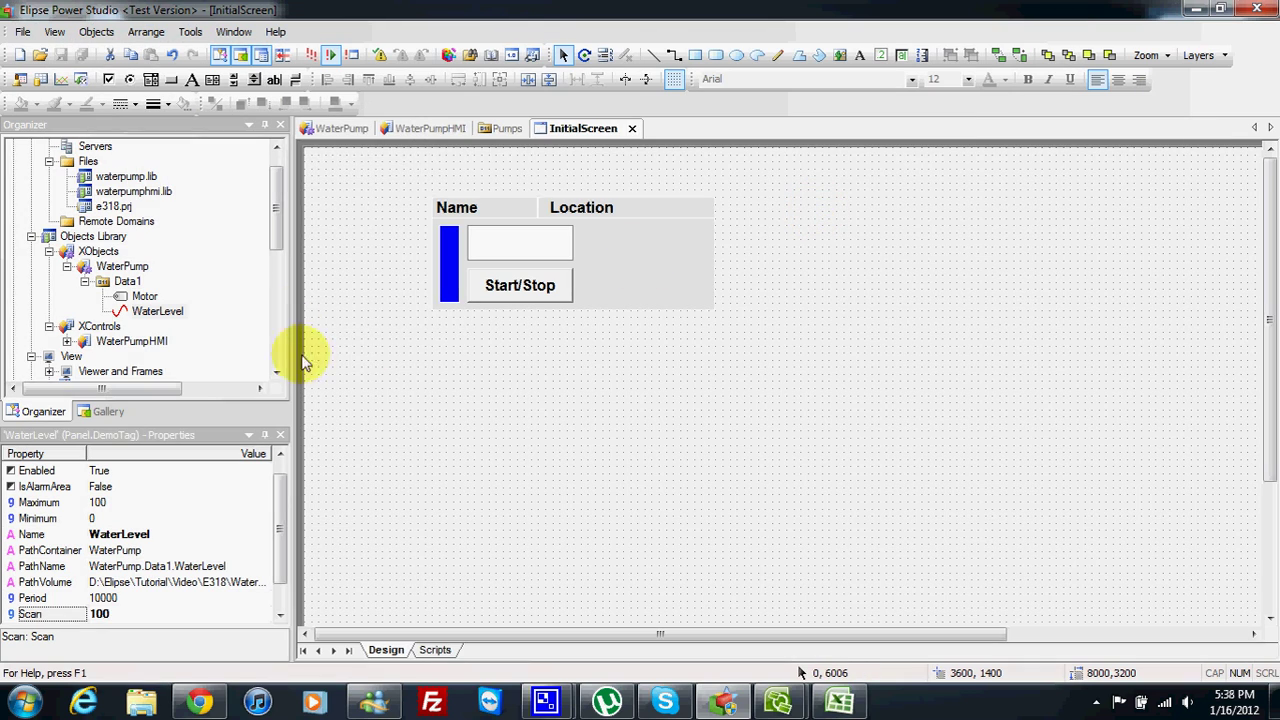
Step: Insert a second WaterPump object into the Pumps data folder
left_click_drag(277, 237, 263, 329)
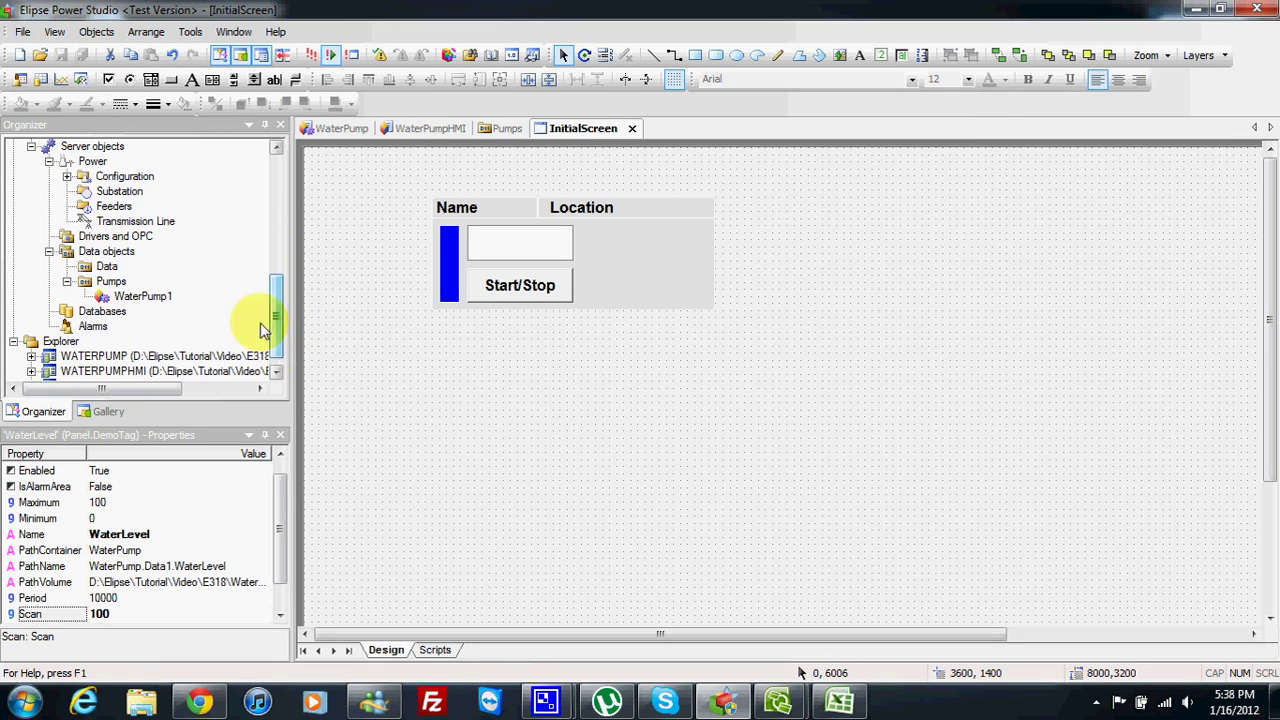
mouse_move(466, 236)
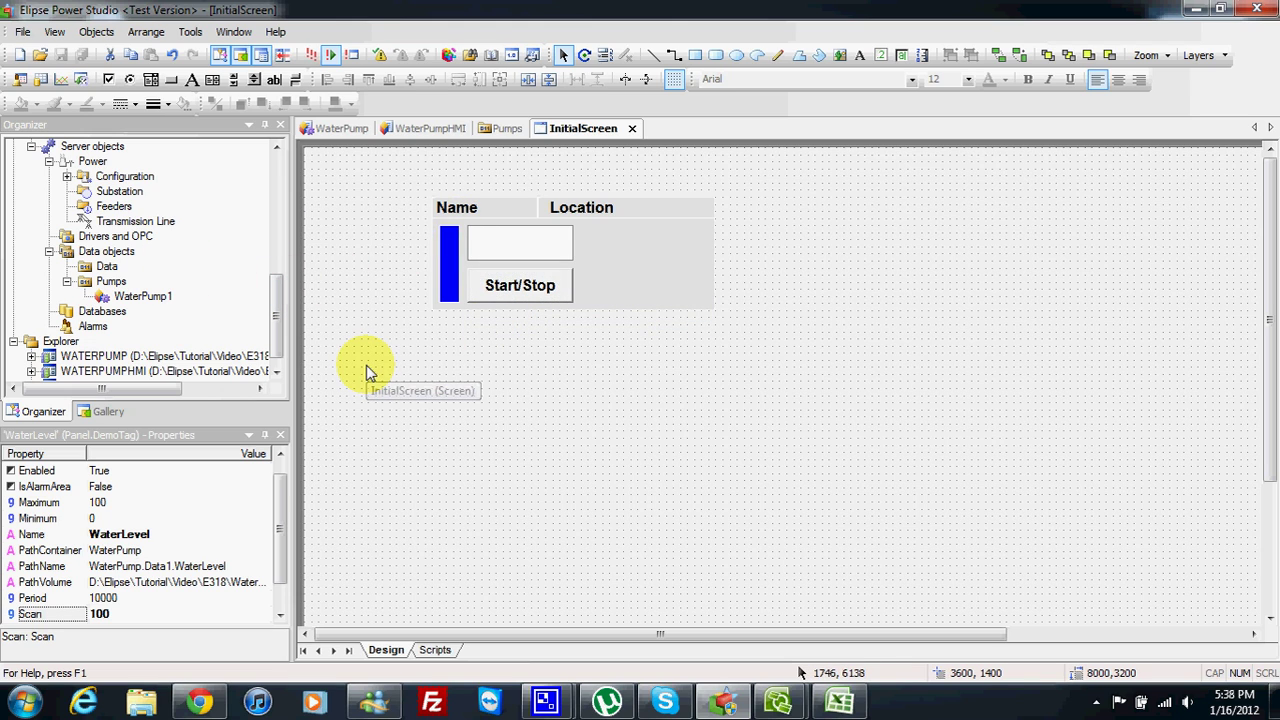
left_click(112, 282)
right_click(117, 287)
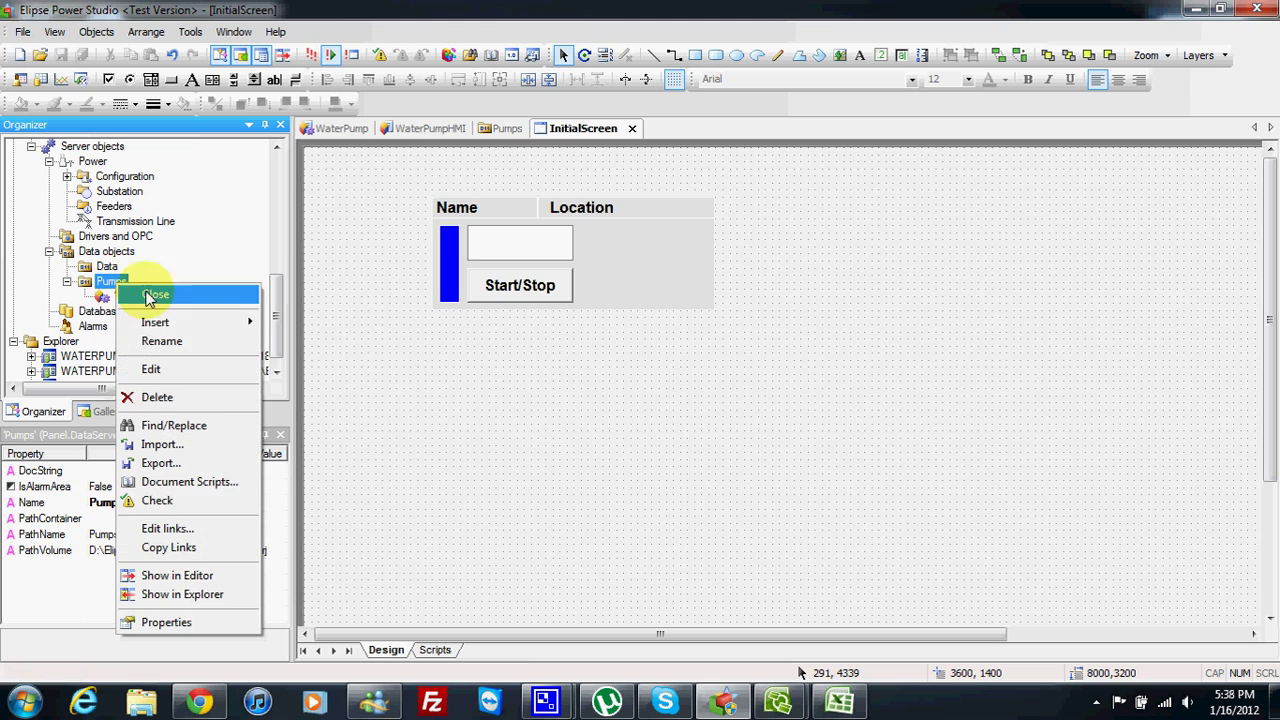
mouse_move(166, 322)
left_click(330, 361)
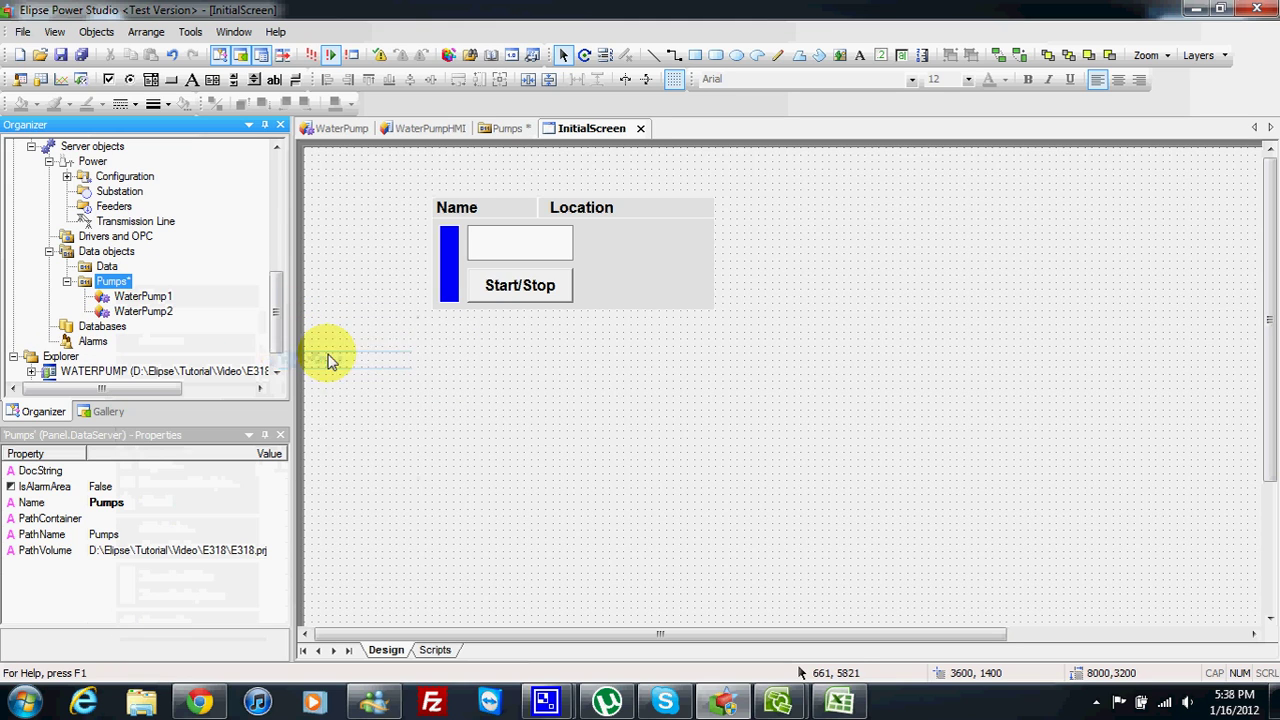
Step: Set WaterPump2's Location to Near the Sea and its PumpName to Pump002, and save the project
left_click_drag(277, 320, 277, 347)
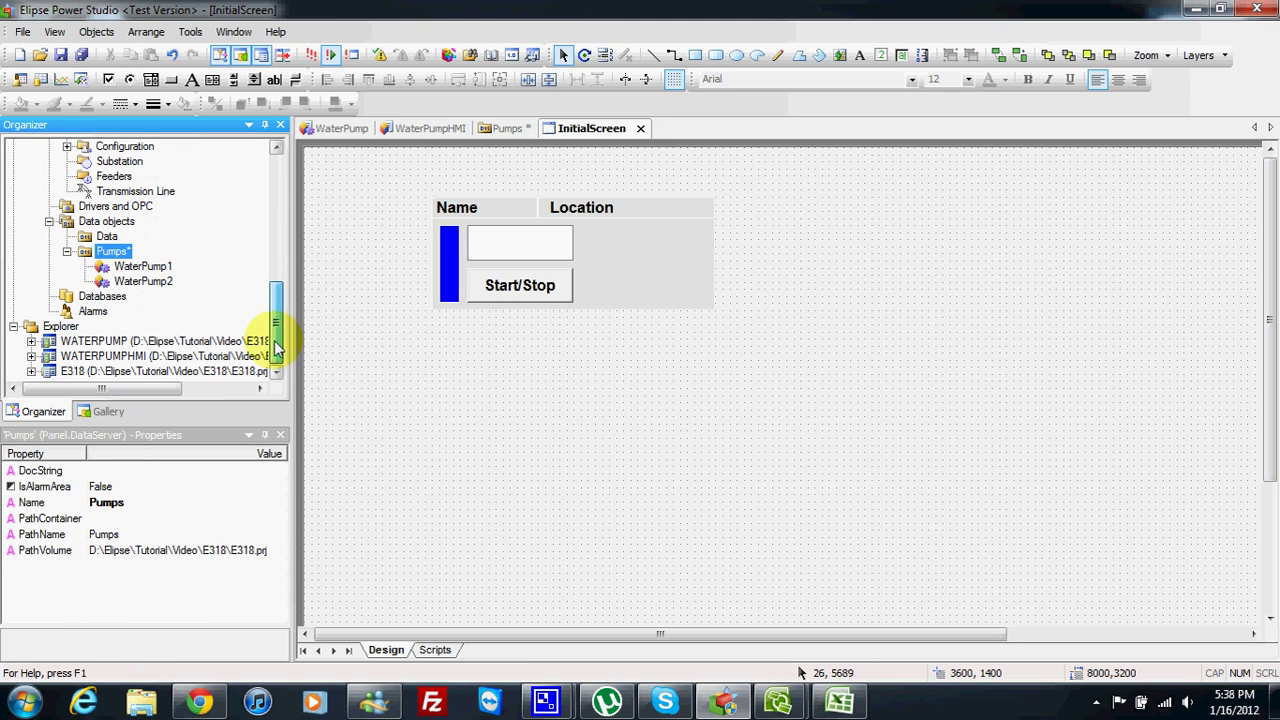
left_click(148, 282)
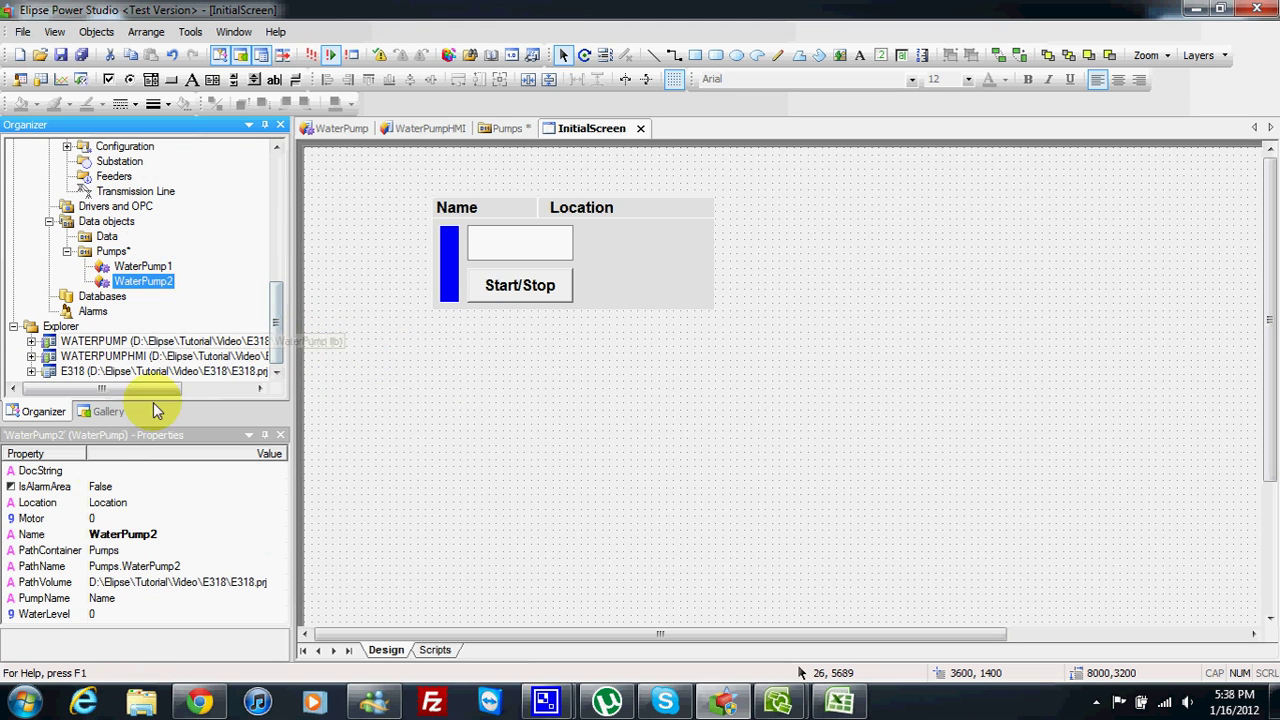
left_click(137, 504)
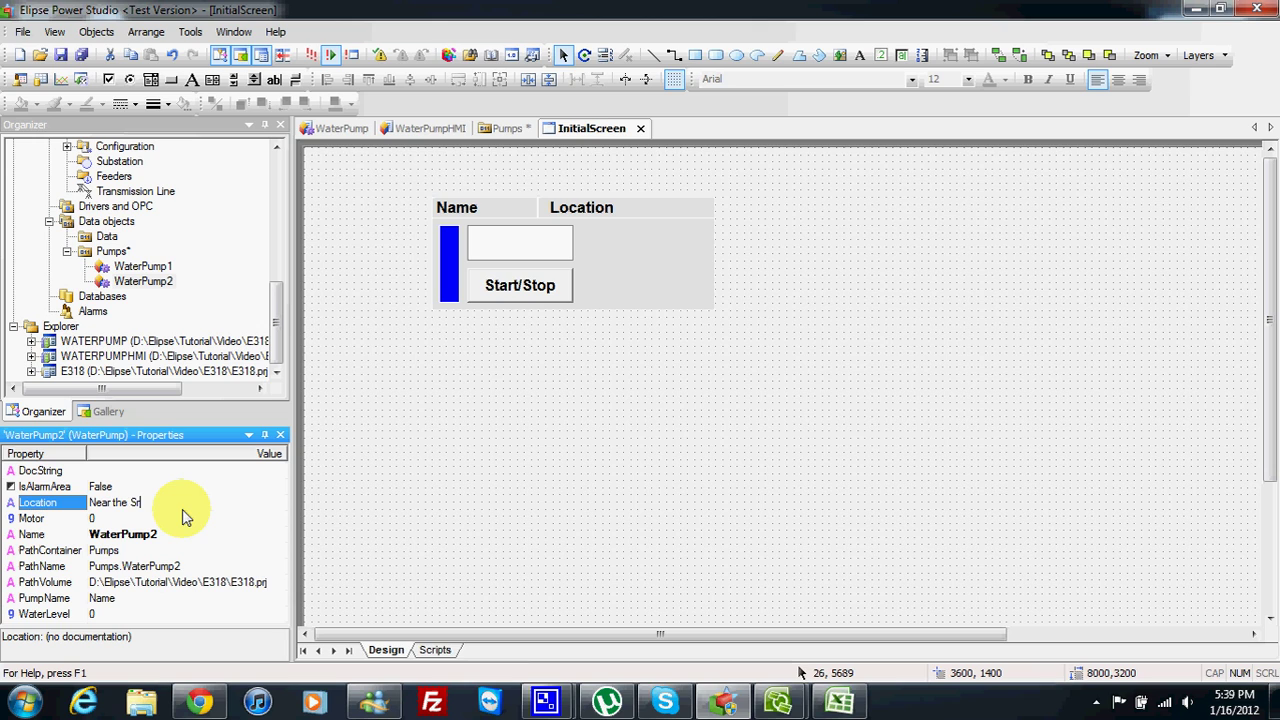
left_click(150, 267)
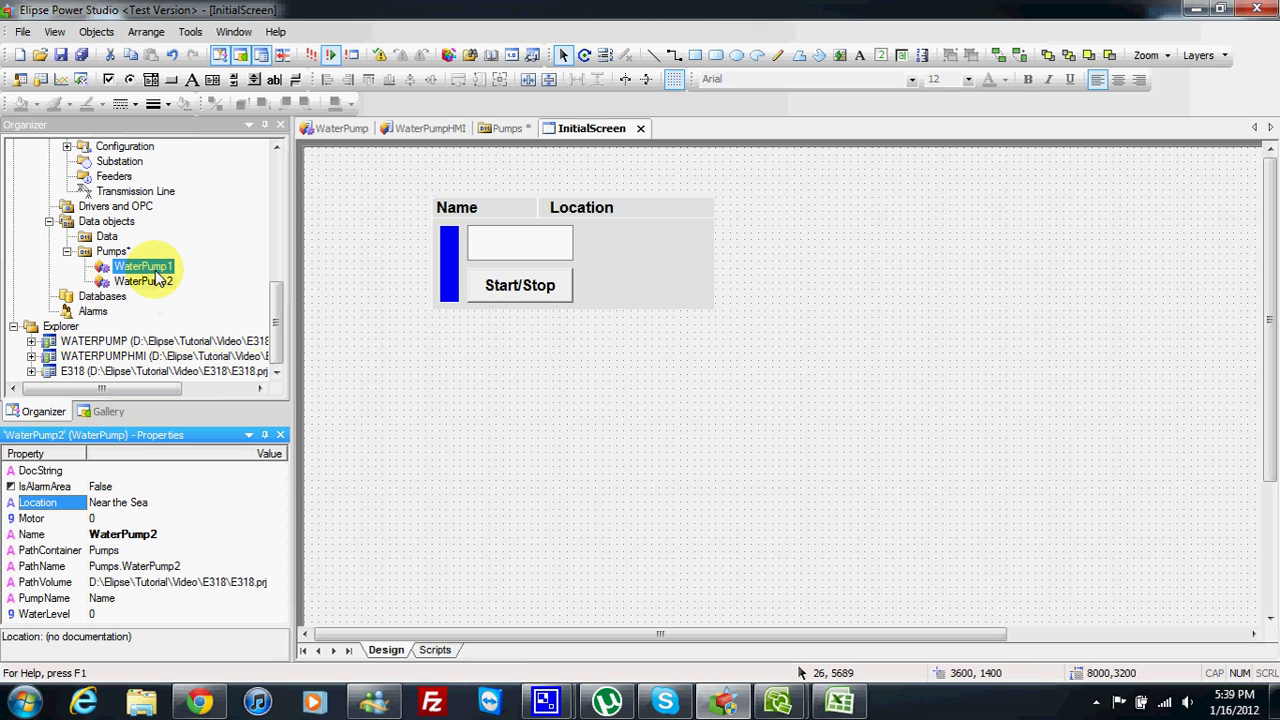
left_click(157, 284)
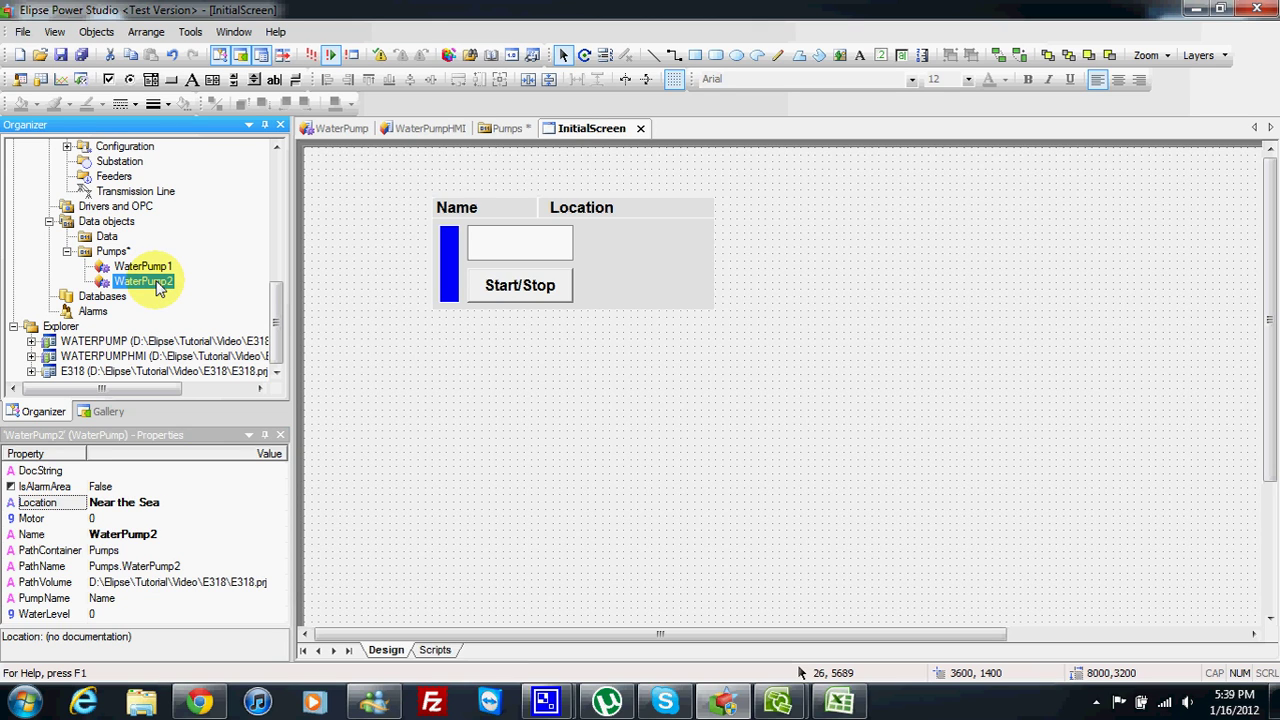
left_click(130, 597)
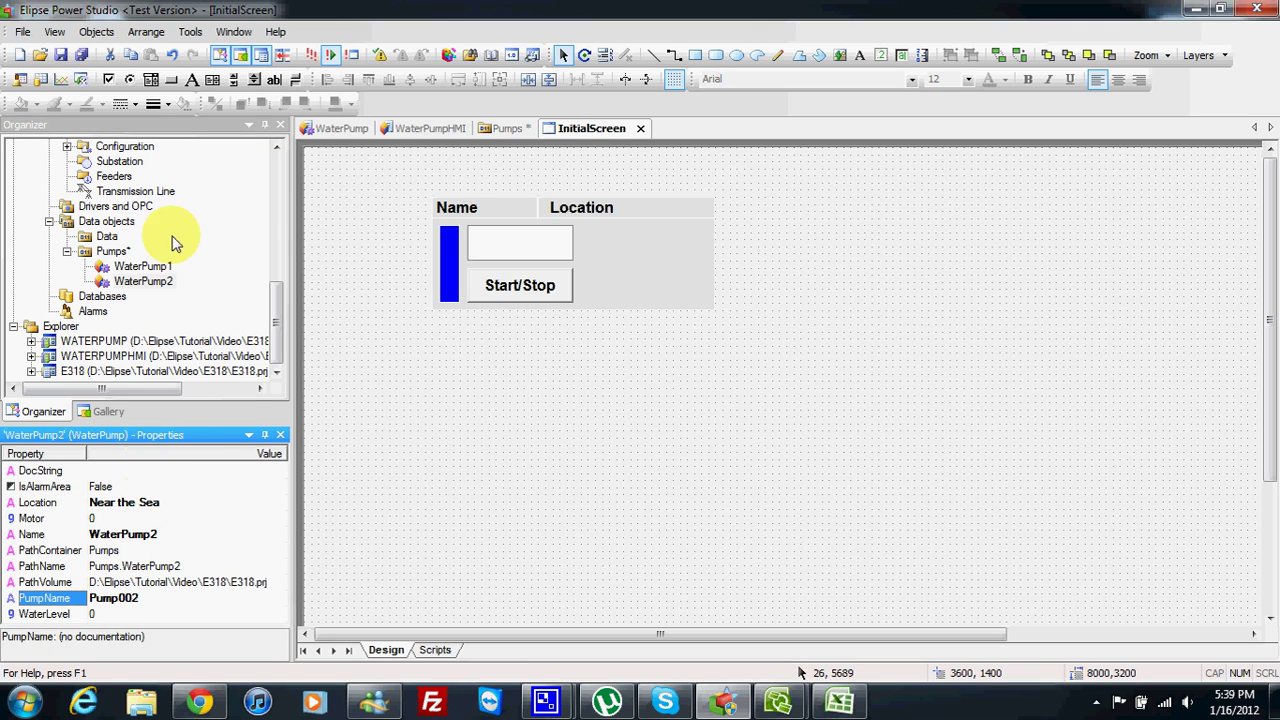
left_click(81, 55)
Step: Insert a second WaterPumpHMI object on InitialScreen and place it directly below the first at 3600, 4800
left_click(495, 392)
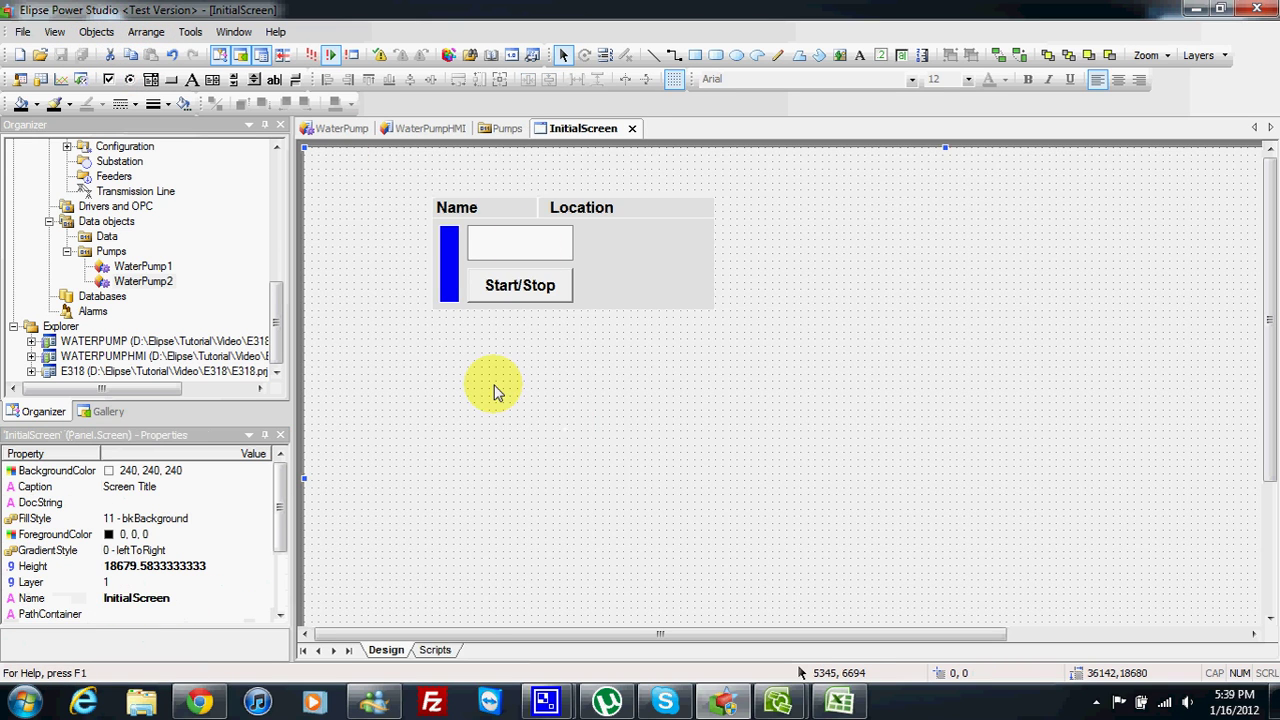
right_click(495, 392)
mouse_move(600, 423)
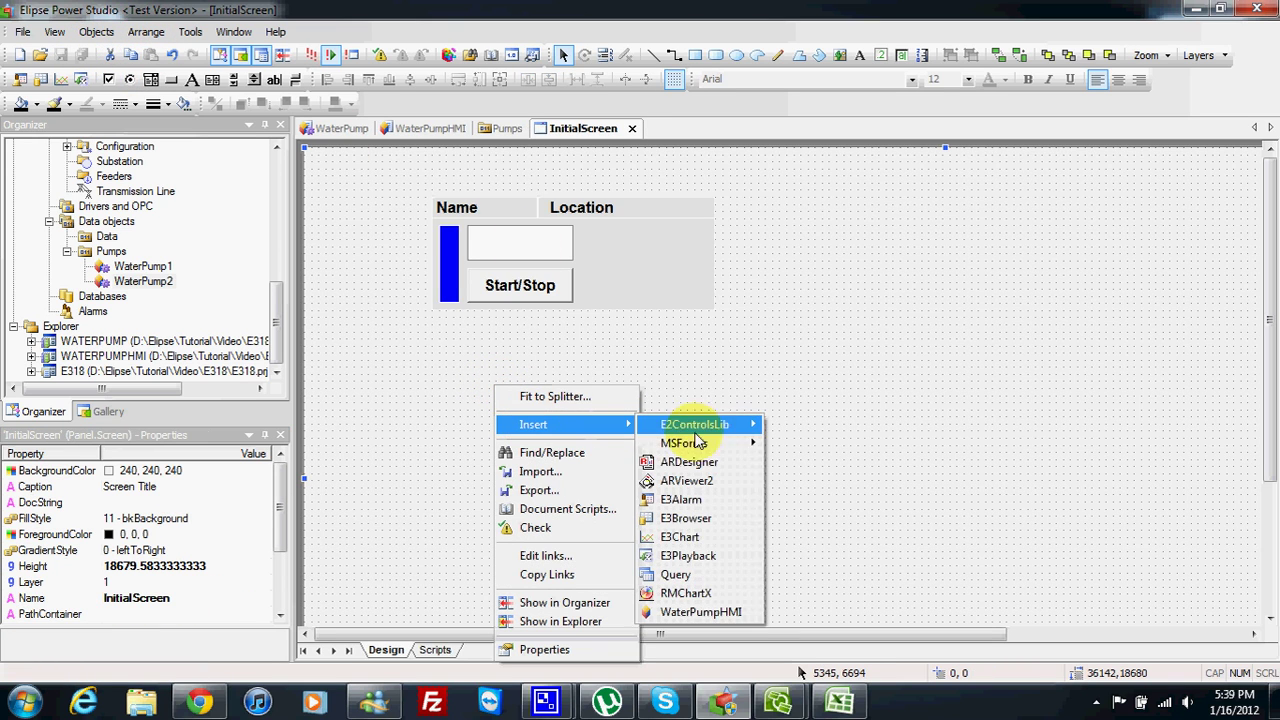
left_click(745, 610)
left_click_drag(677, 449, 630, 397)
Step: Link the Source property of the lower WaterPumpHMI object to Pumps.WaterPump2
left_click(278, 615)
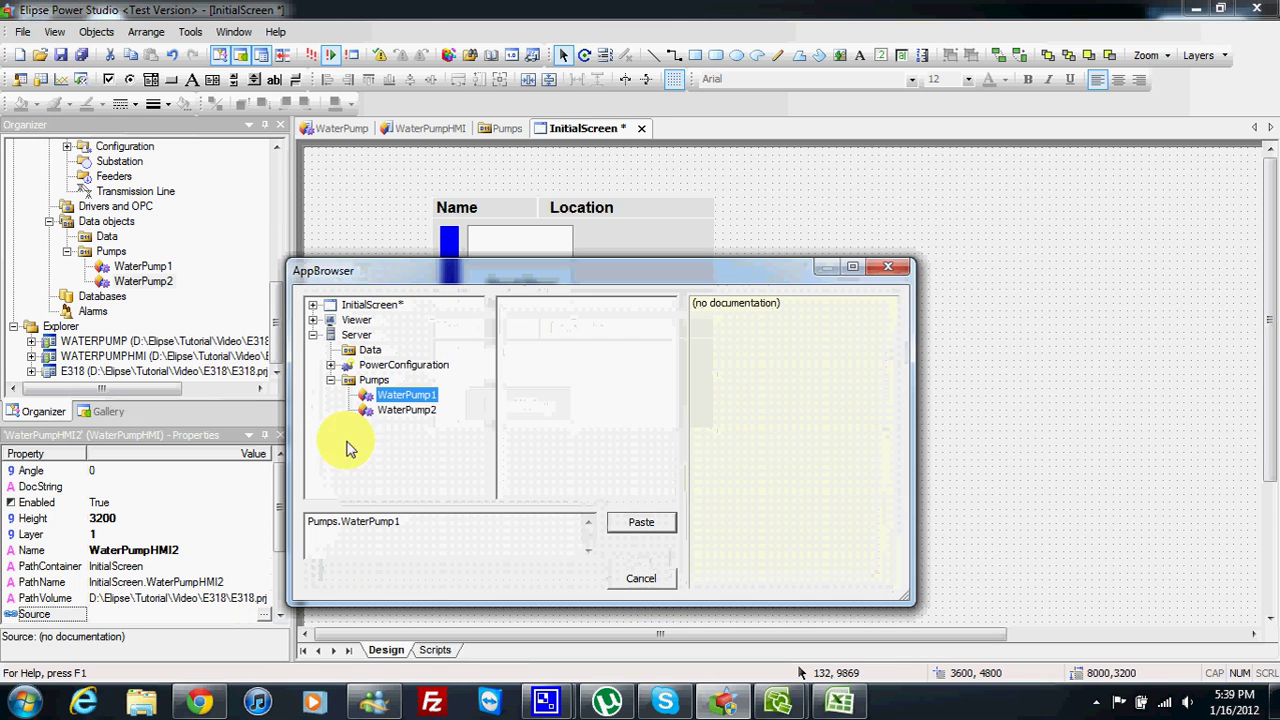
left_click(400, 410)
left_click(630, 518)
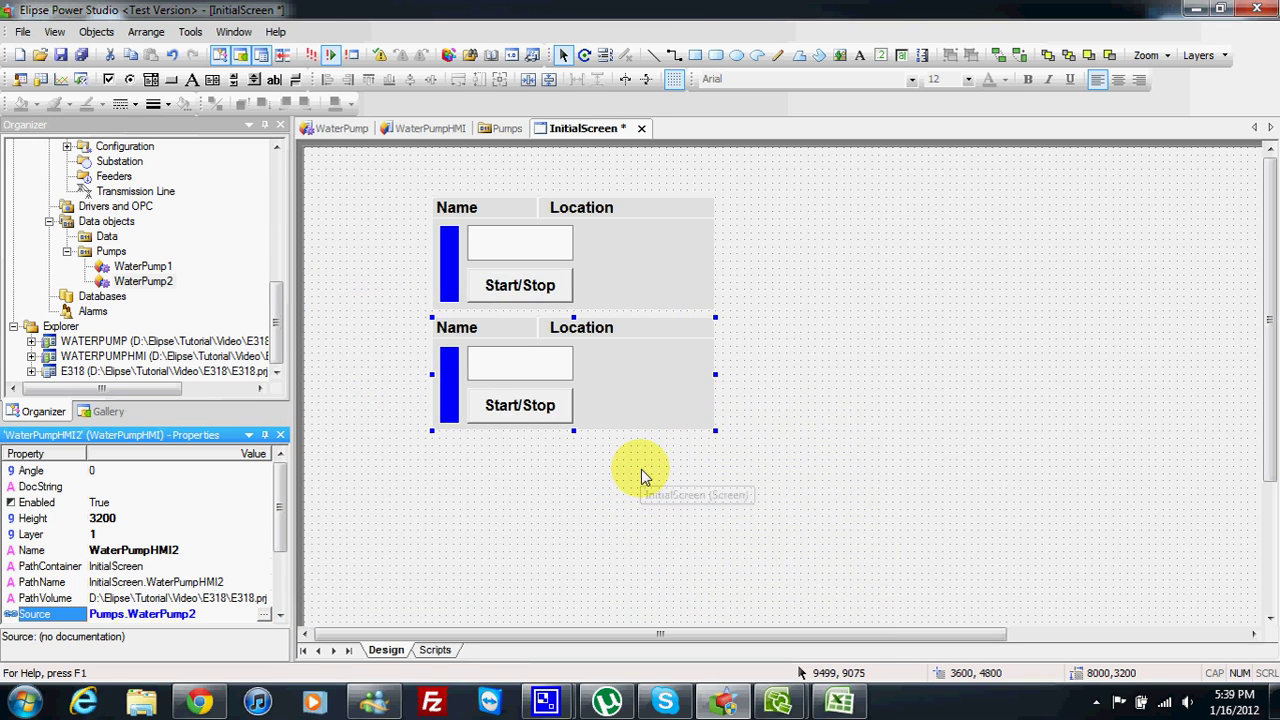
Step: Save the project and run the application to test the start and stop controls of Pump001 and Pump002, closing the viewer at the end
left_click(317, 171)
left_click(81, 55)
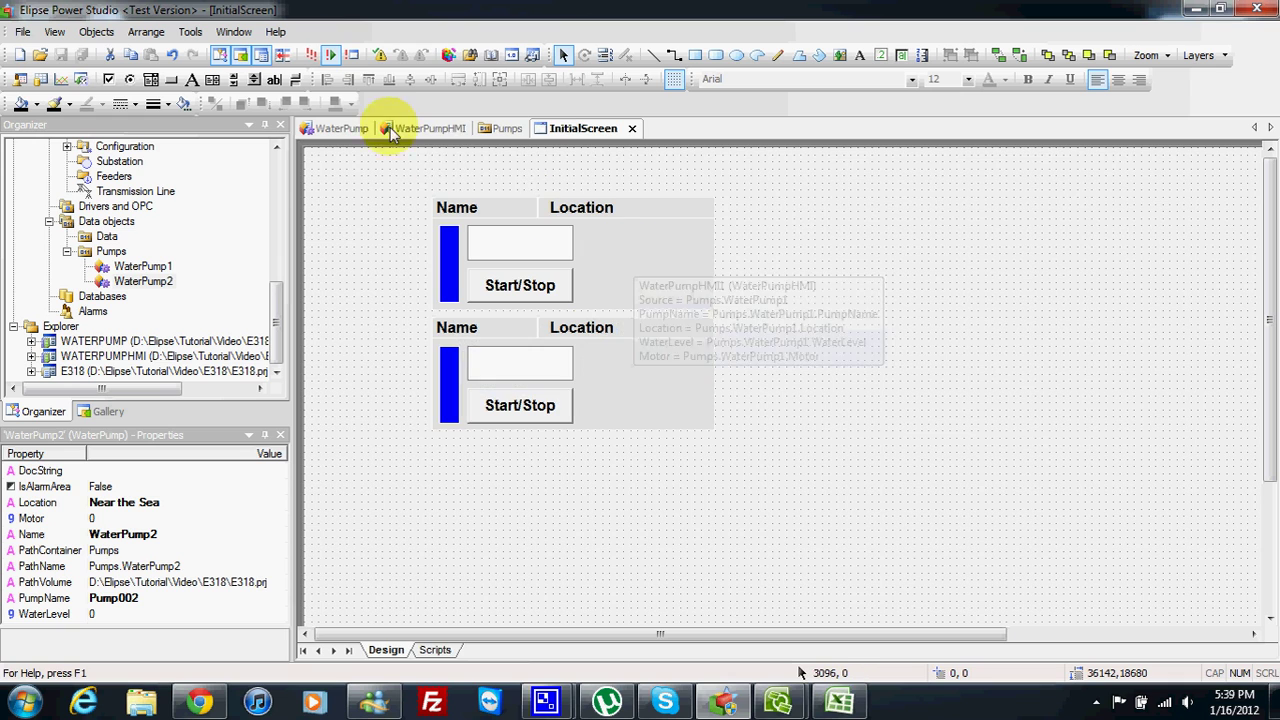
left_click(309, 56)
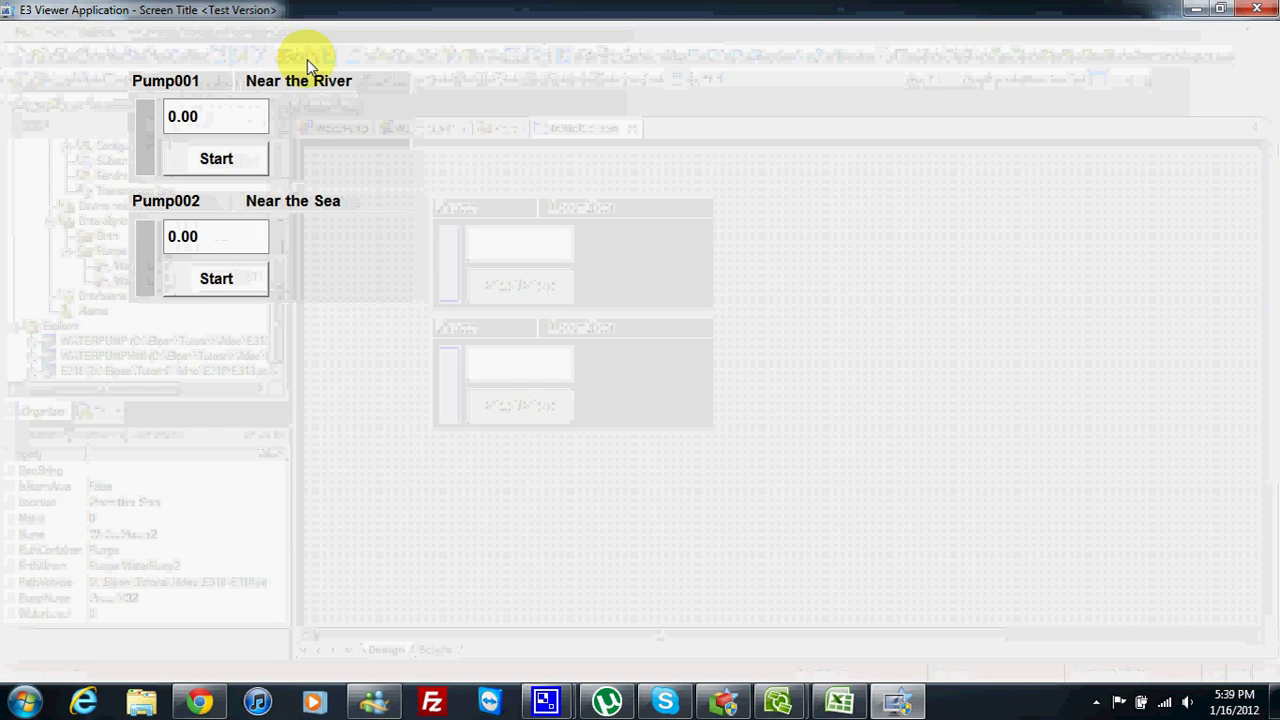
left_click(236, 160)
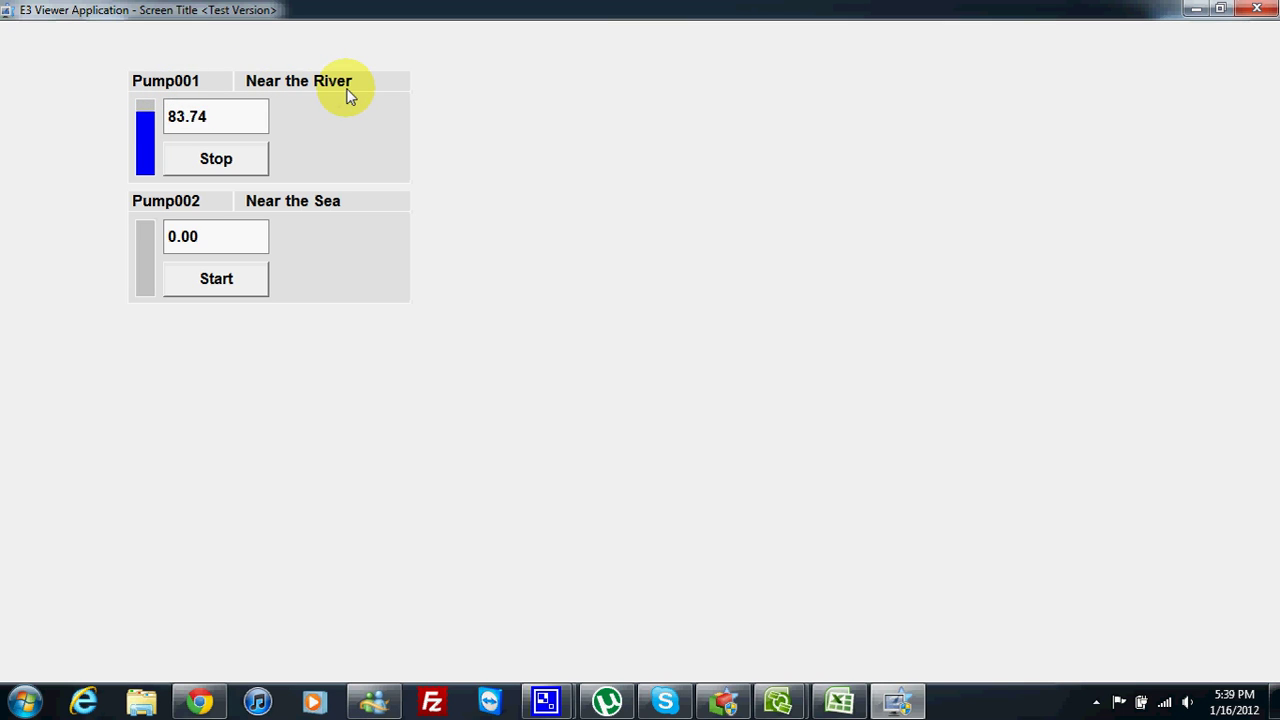
left_click(240, 155)
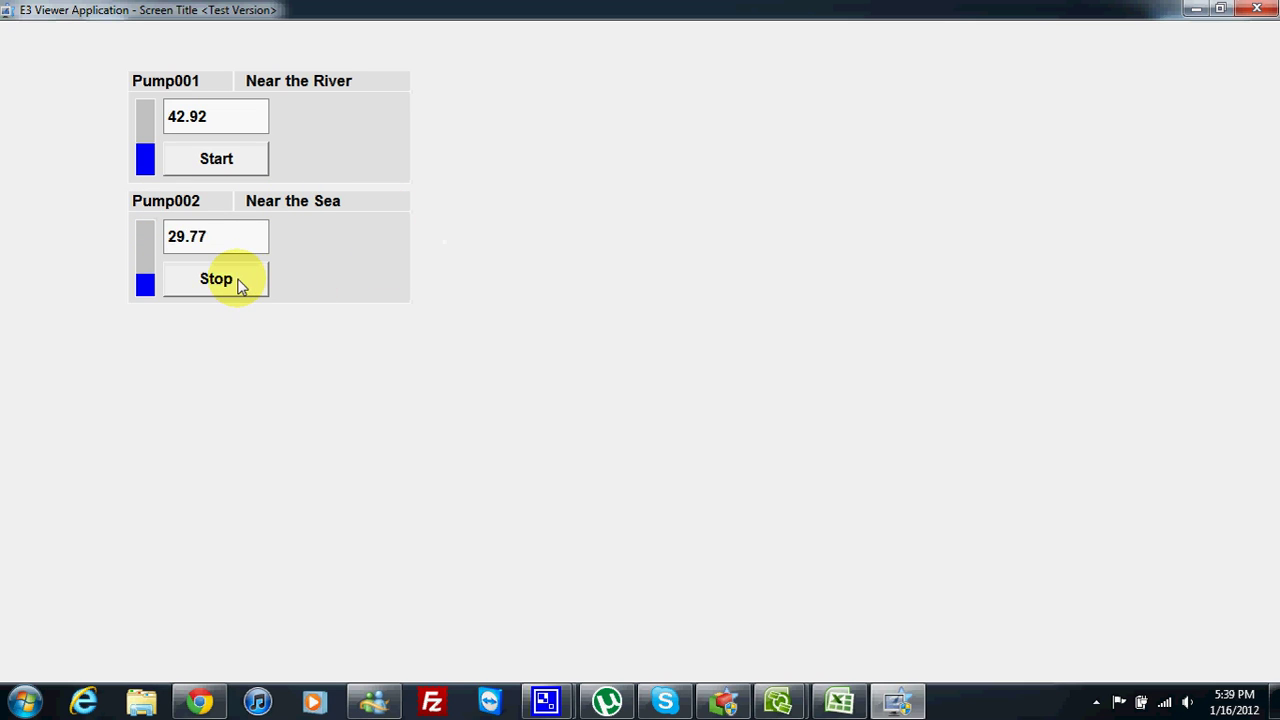
left_click(1256, 9)
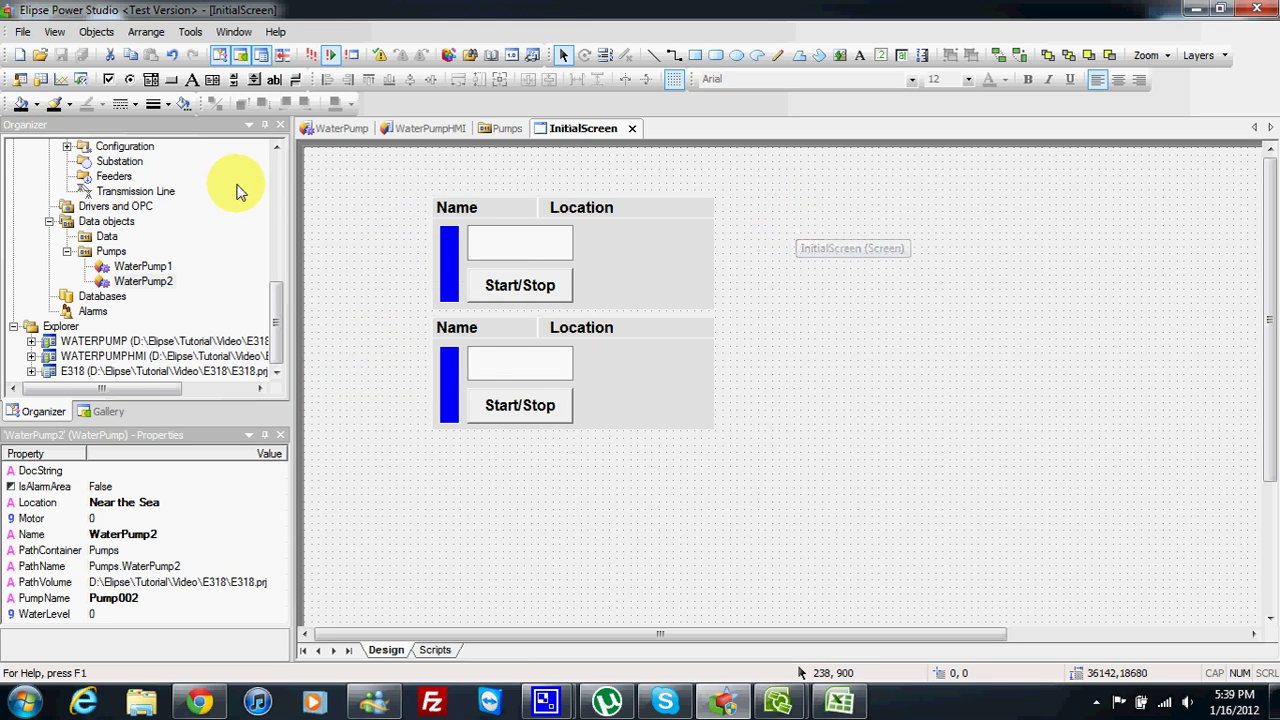
Step: Review the WaterPumpHMI XControl's script and properties, and return to the InitialScreen design
left_click_drag(278, 333, 280, 206)
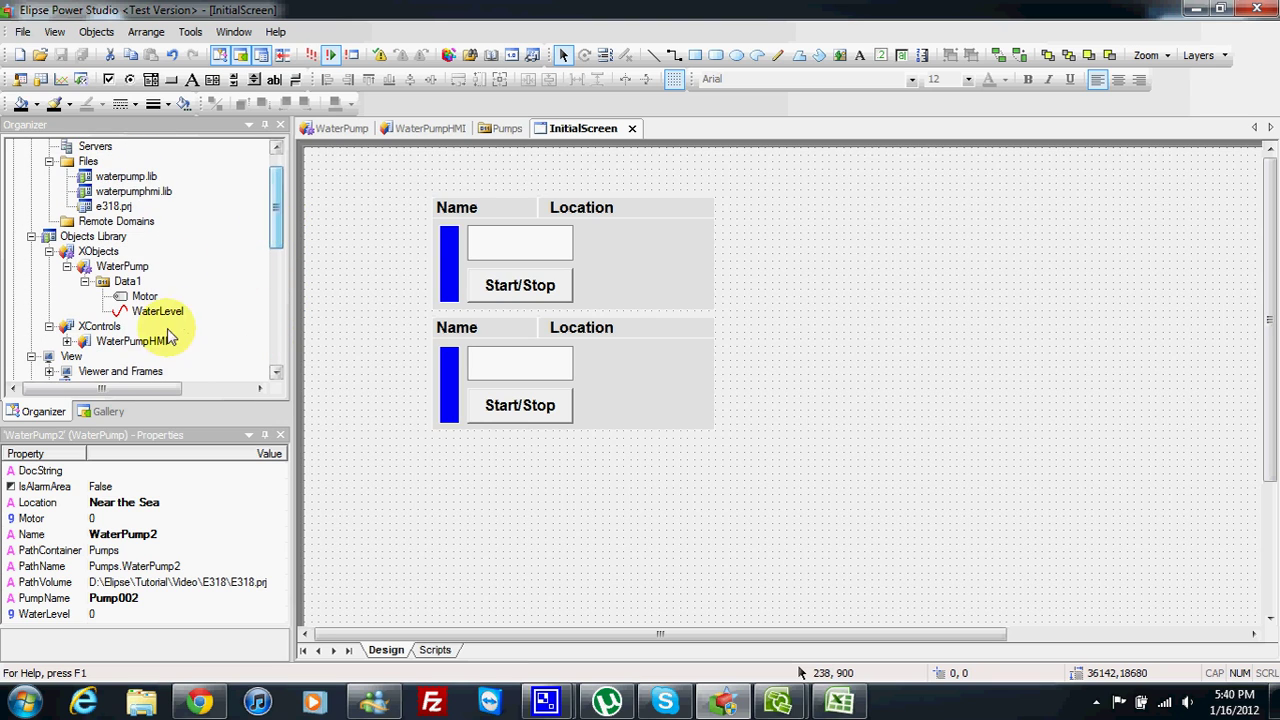
double_click(132, 341)
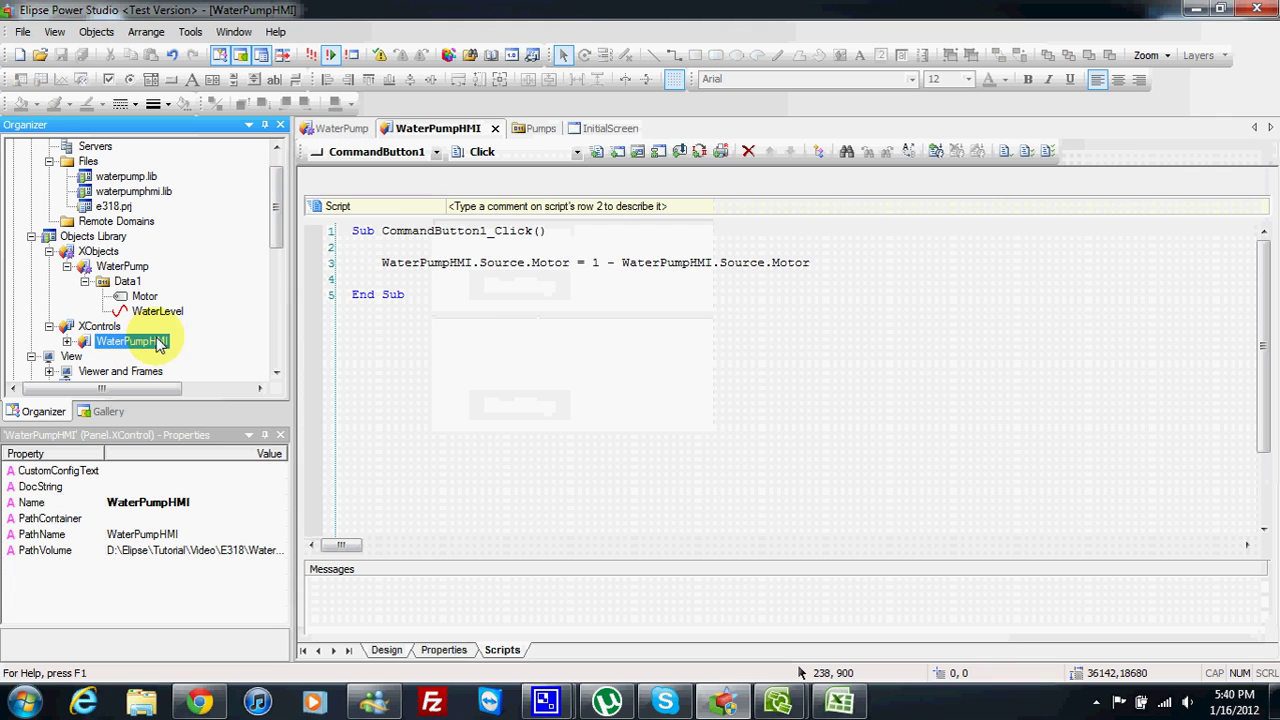
left_click(440, 650)
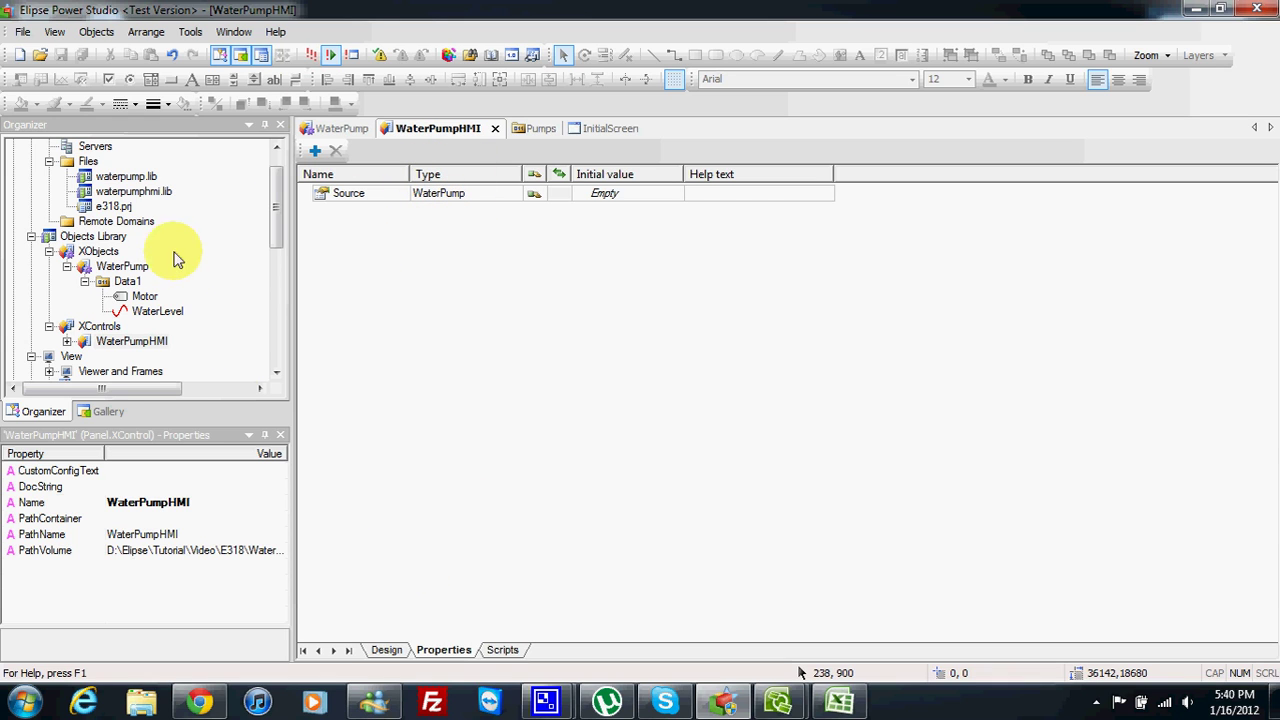
left_click_drag(277, 228, 277, 268)
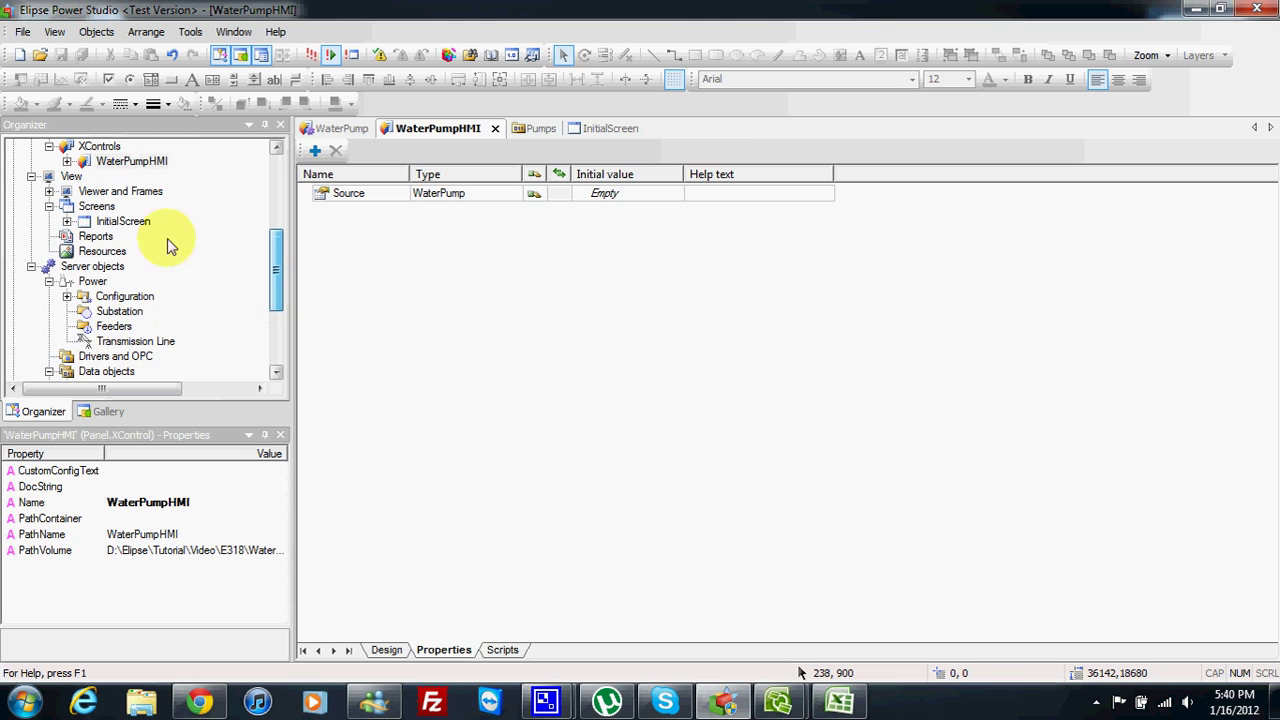
double_click(130, 222)
mouse_move(545, 700)
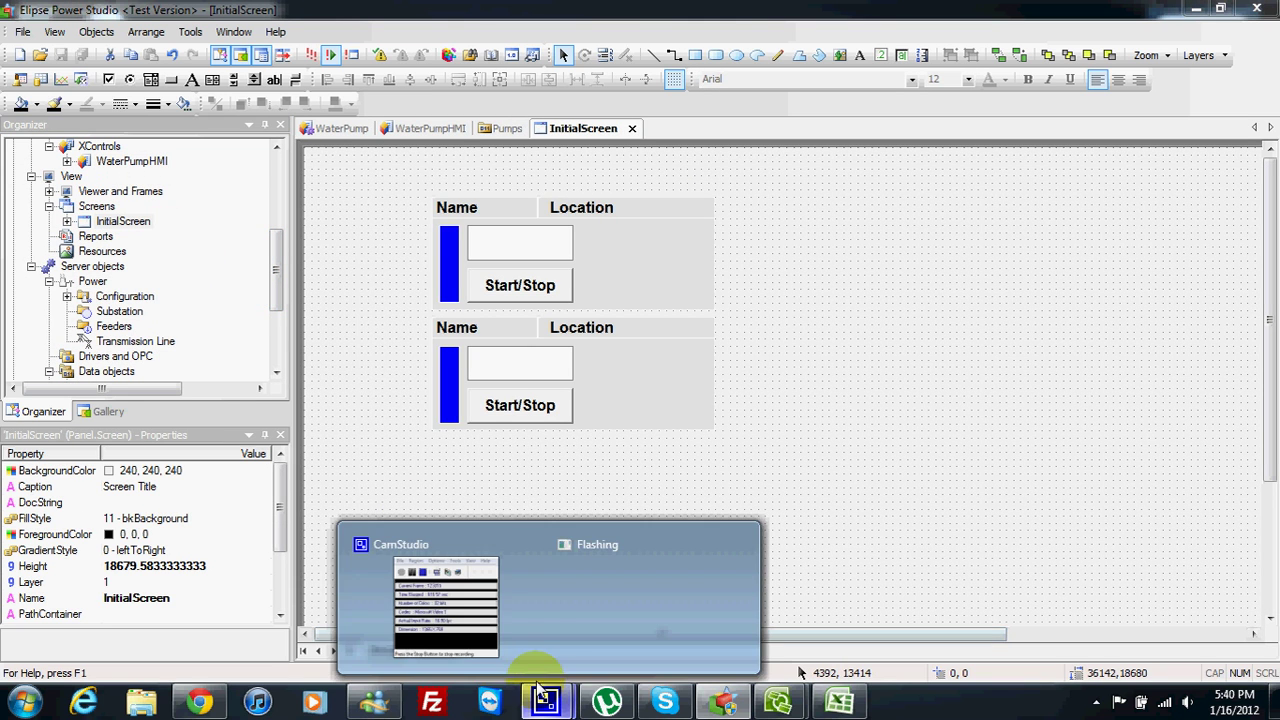